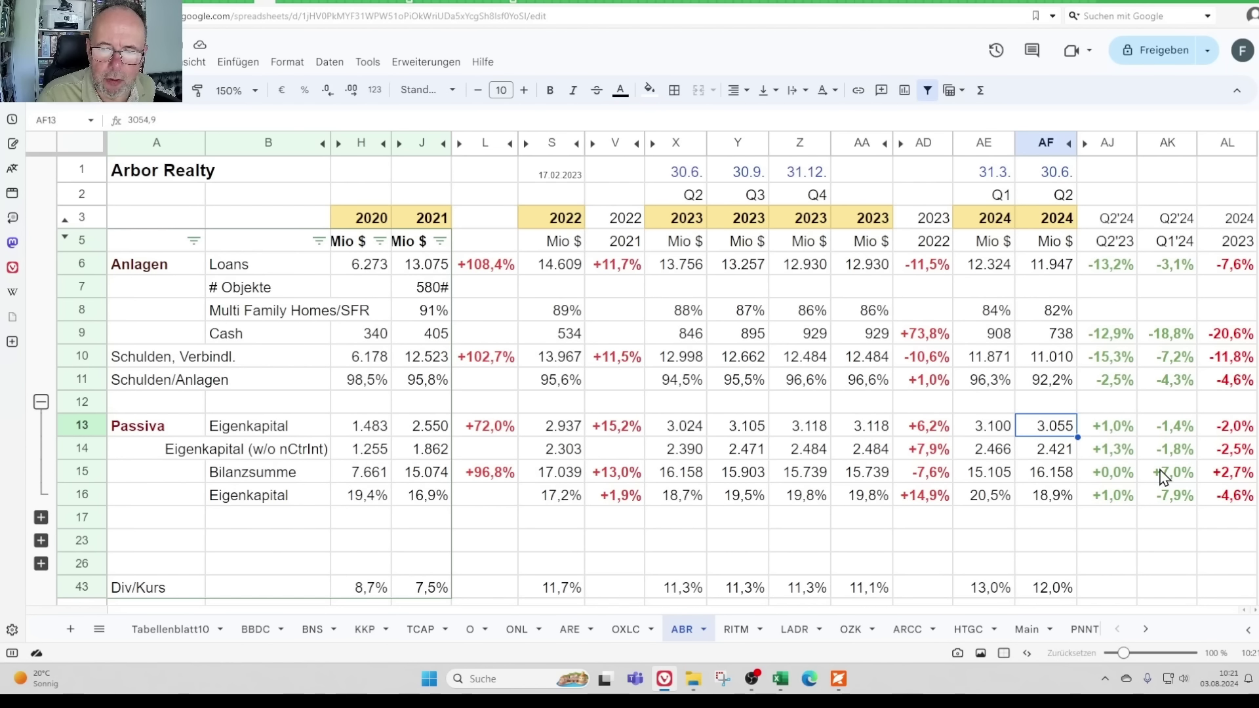
- Set the Q2 2024 Bilanzsumme in cell AF15 to 14197,2
click(1049, 478)
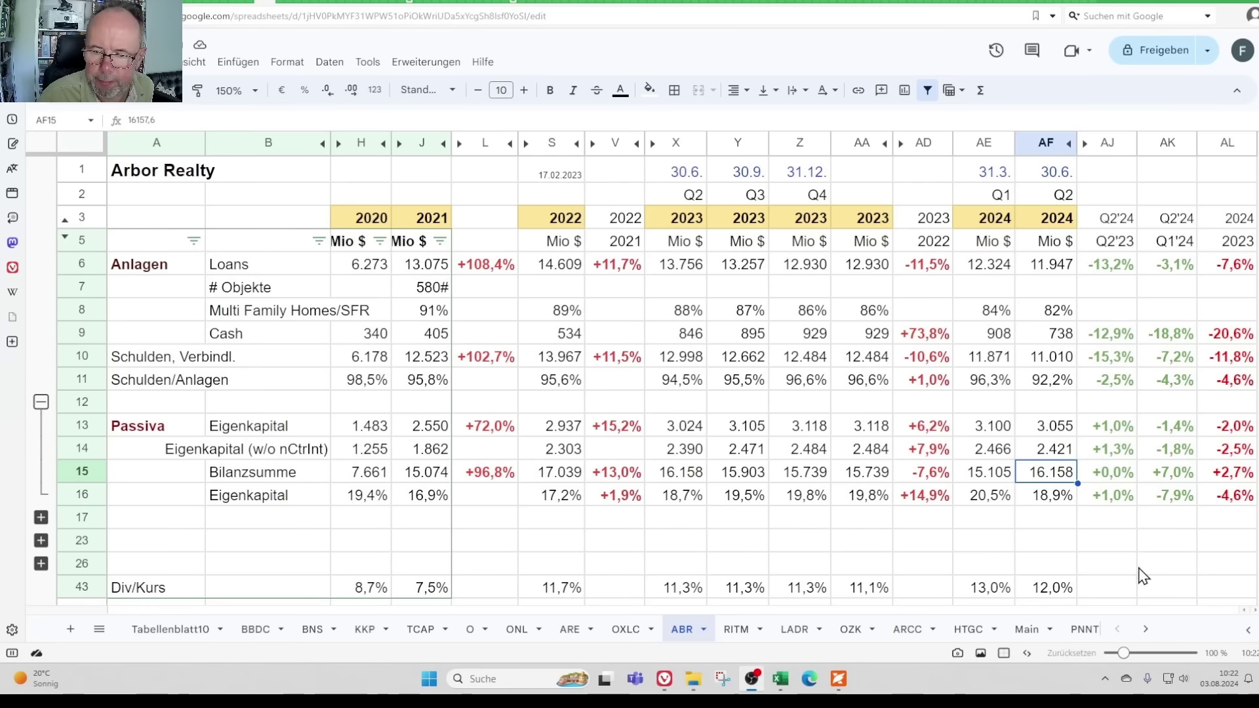
text(14197)
key(Return)
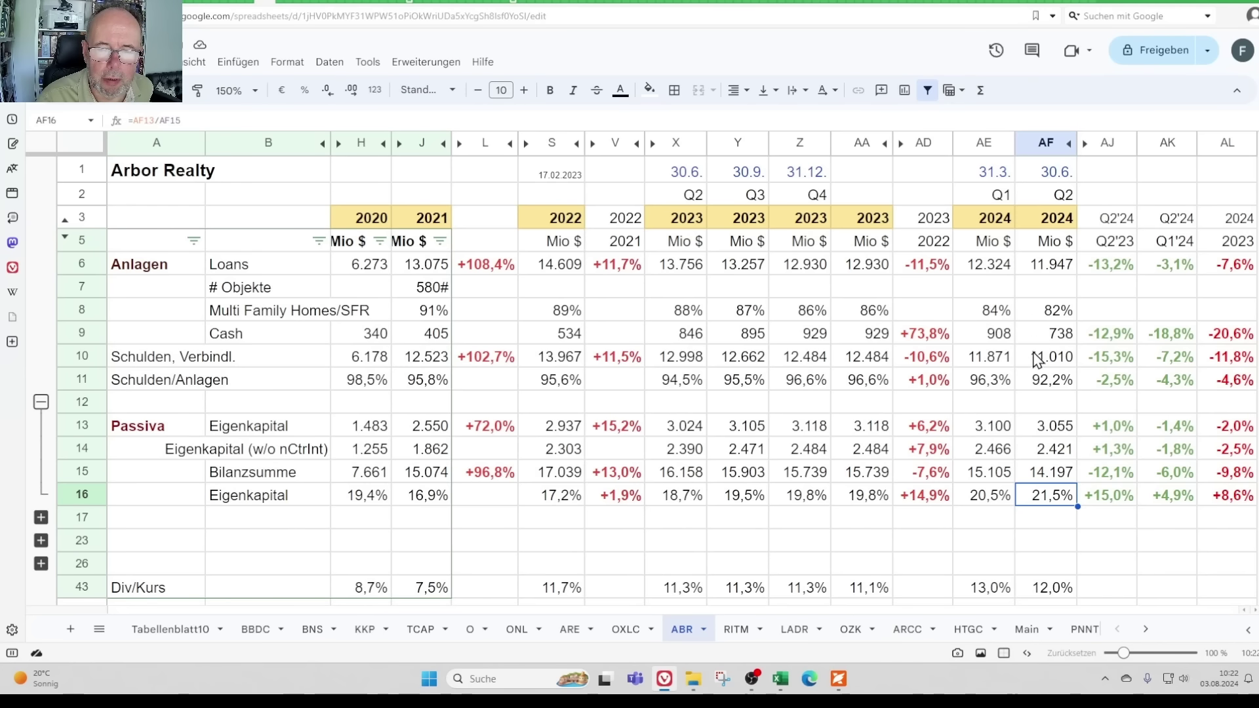
click(1050, 474)
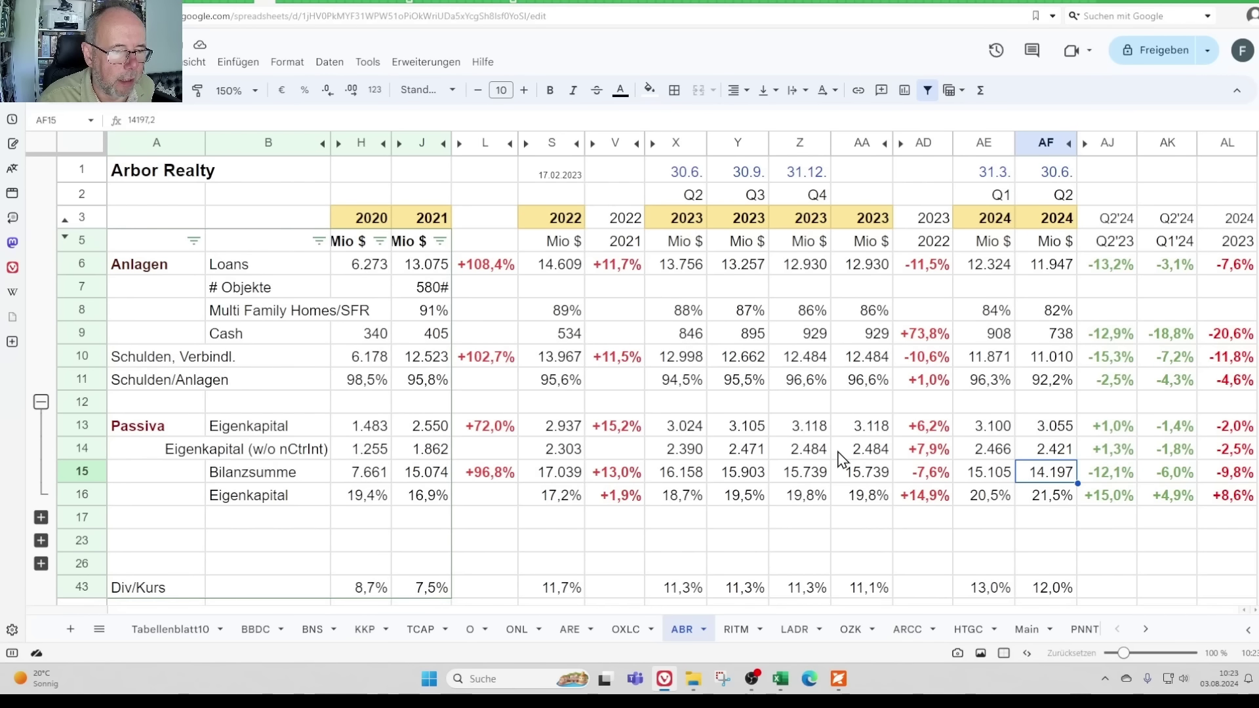
- Expand the collapsed E/A row group below row 17 and check the Q2 2024 Zinseinnahmen and Saldo
click(40, 519)
click(1058, 548)
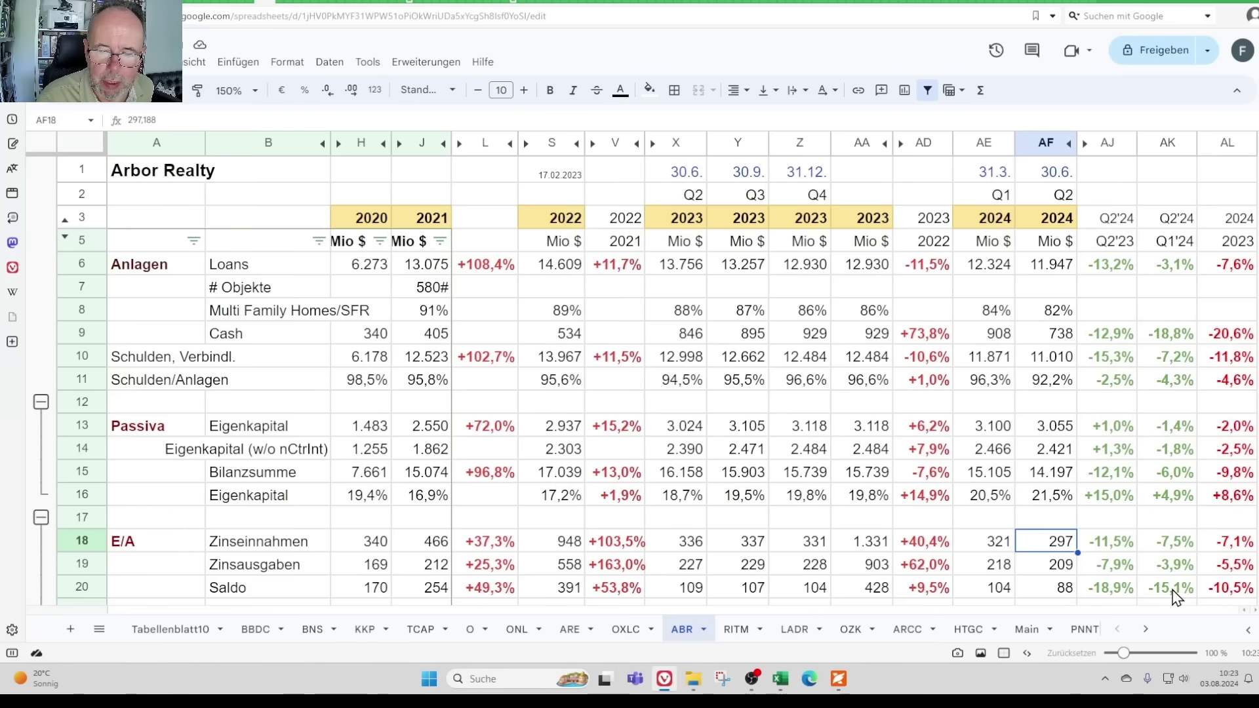
click(1073, 594)
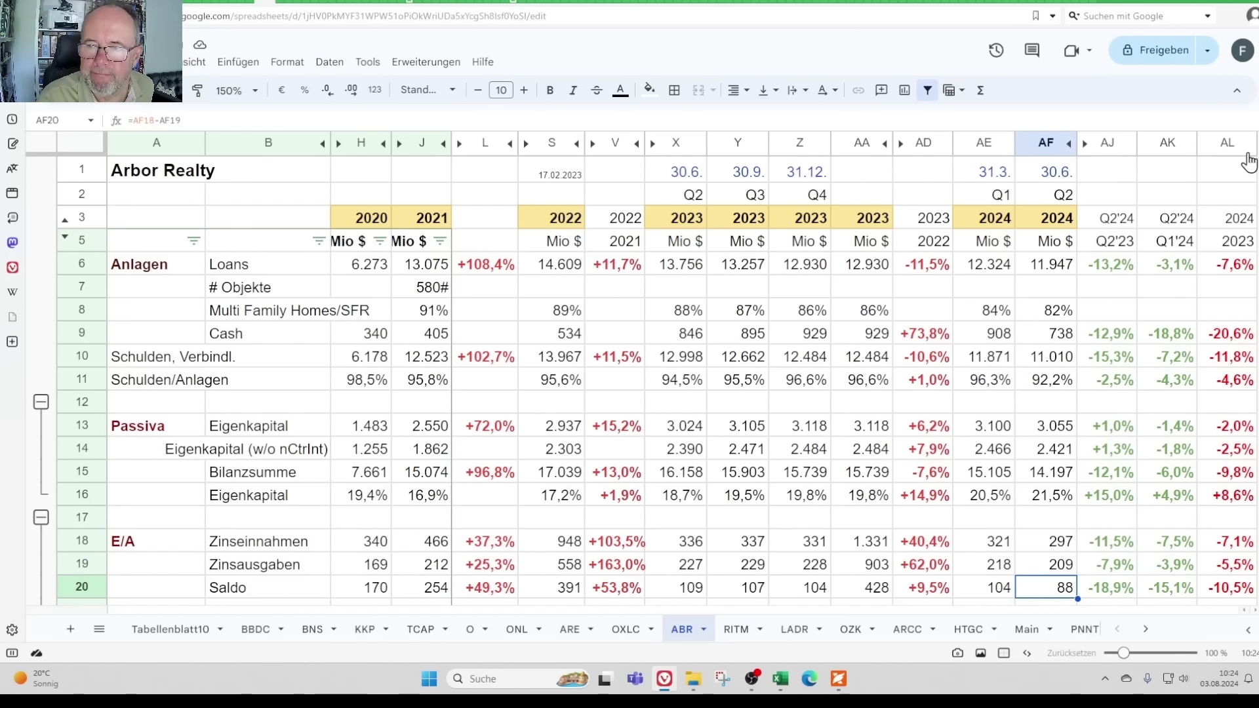
- Examine the ZinsEin/loans ratio in row 21 across the 2023 and 2024 quarters
click(995, 565)
key(Down)
key(Down)
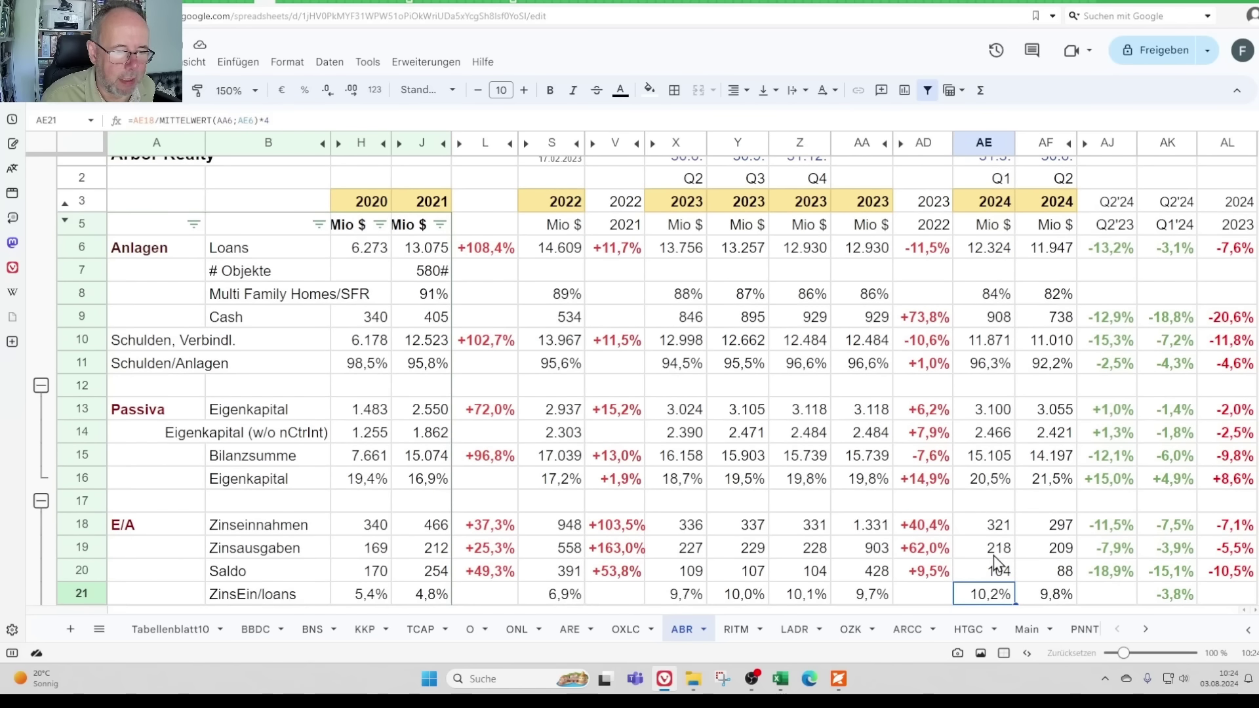
key(Right)
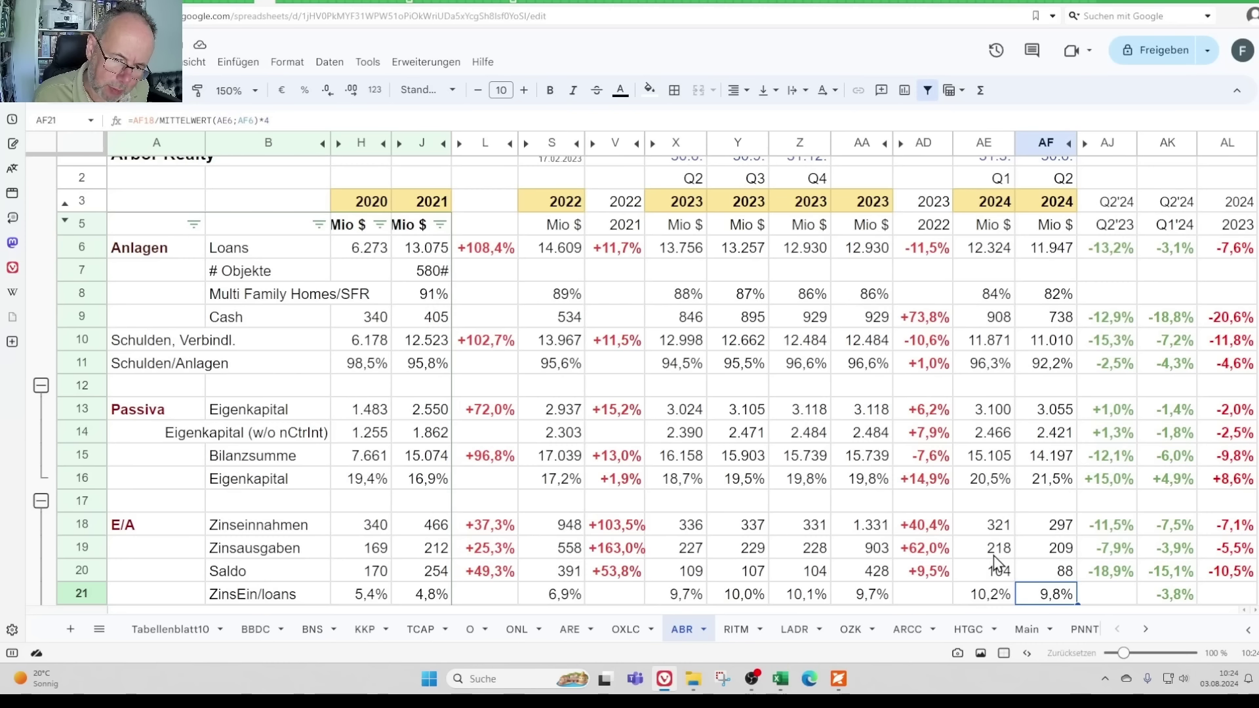
key(Left)
key(Left)
key(Left)
key(Left)
key(Left)
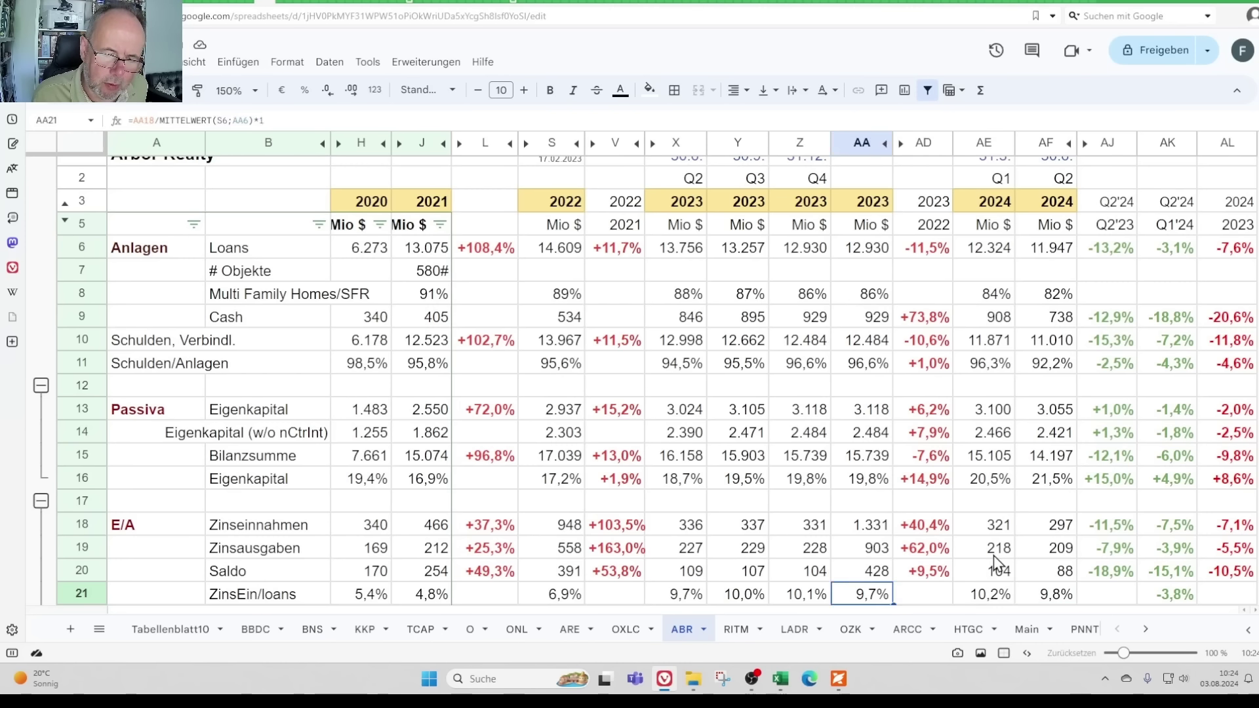
key(Right)
key(Left)
key(Left)
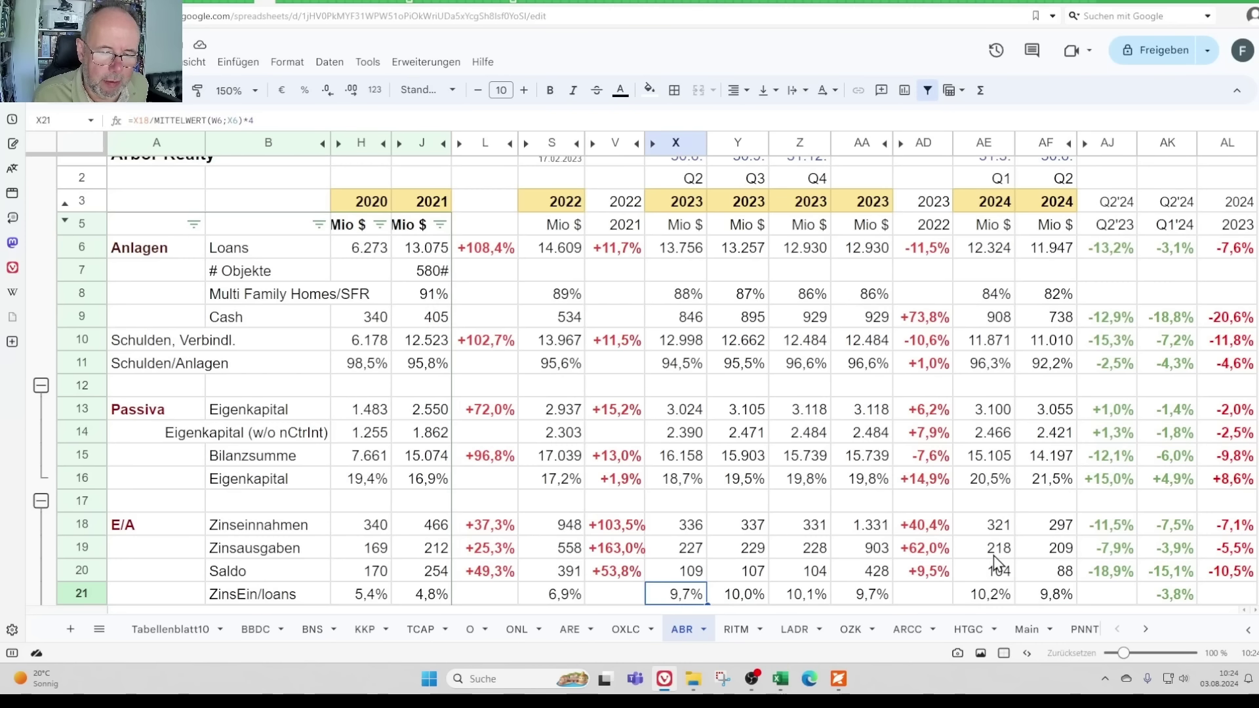
key(Right)
key(Right)
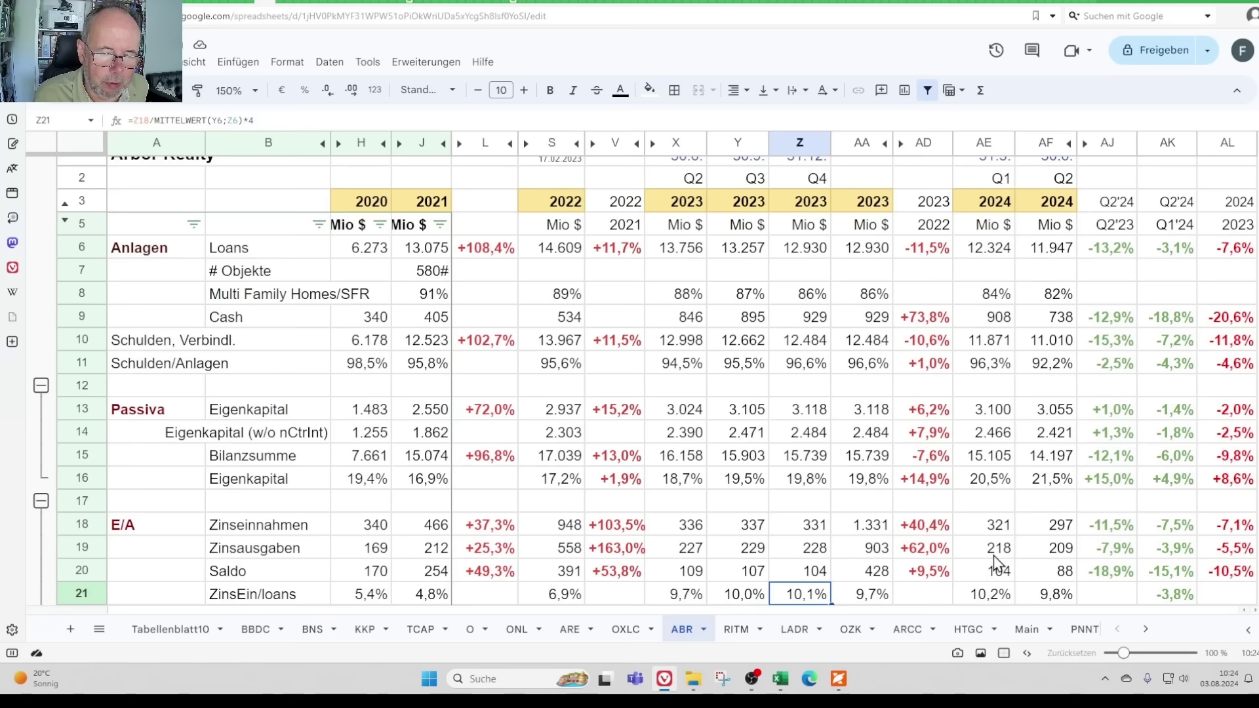
key(Left)
key(Left)
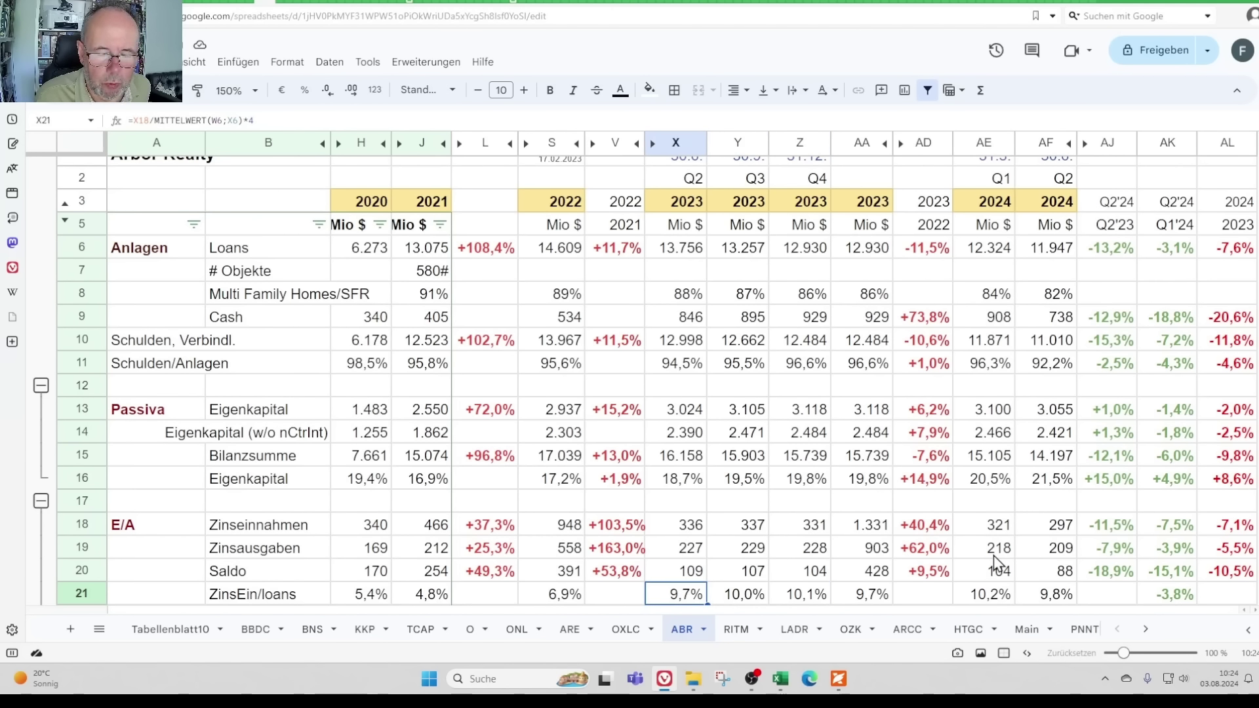
key(Right)
key(Right)
key(Right)
key(Right)
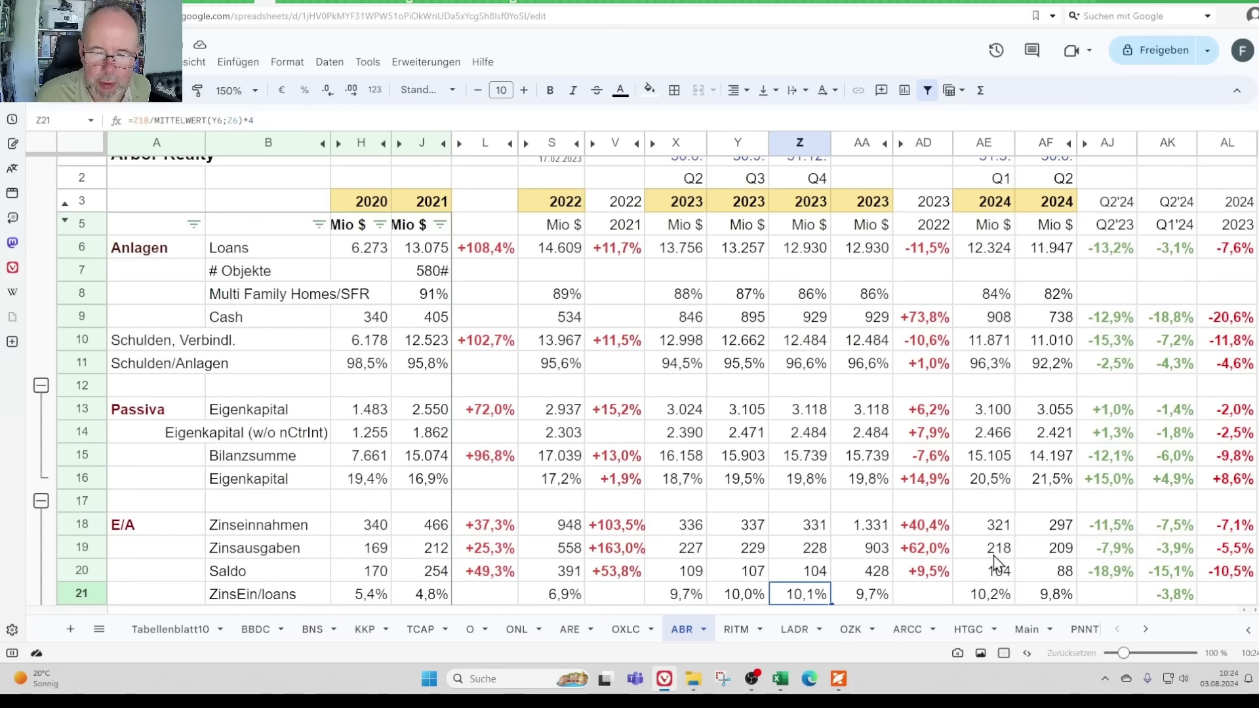
key(Right)
key(Right)
key(Left)
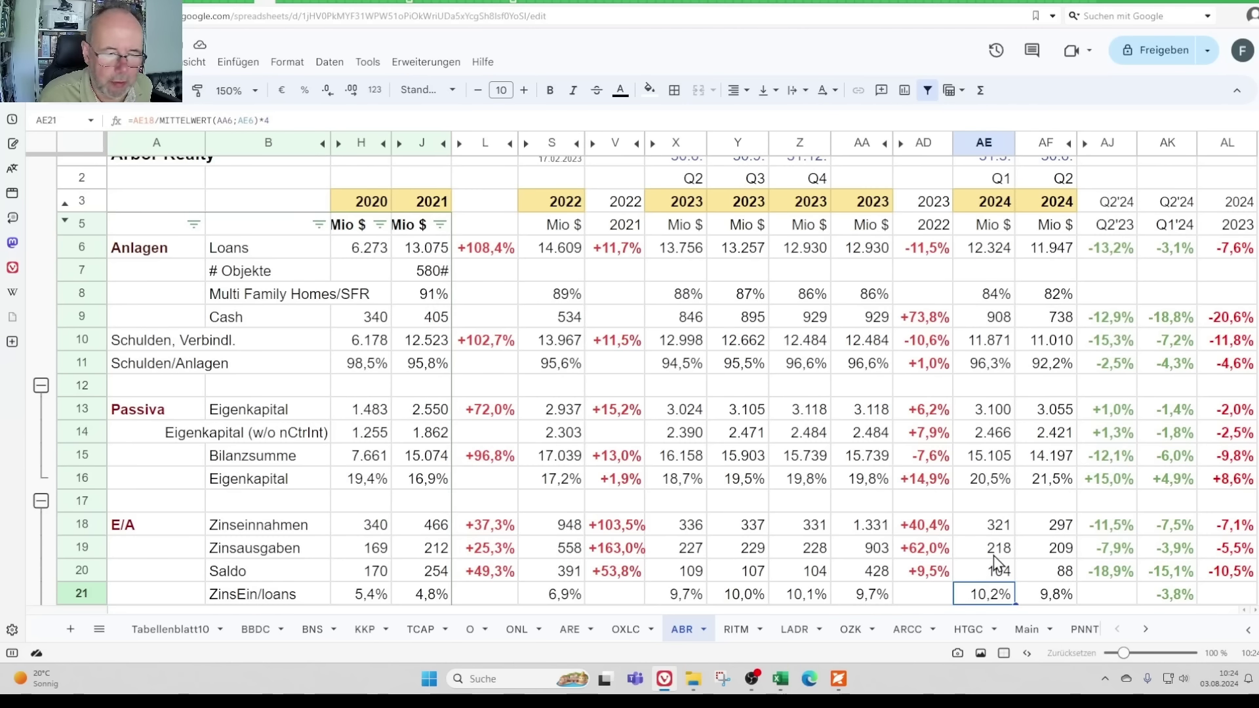
- Examine the ZinsAus/Liab. ratio in row 22 across the 2023 and 2024 quarters and compare it with ZinsEin/loans for Q2 2024
key(Down)
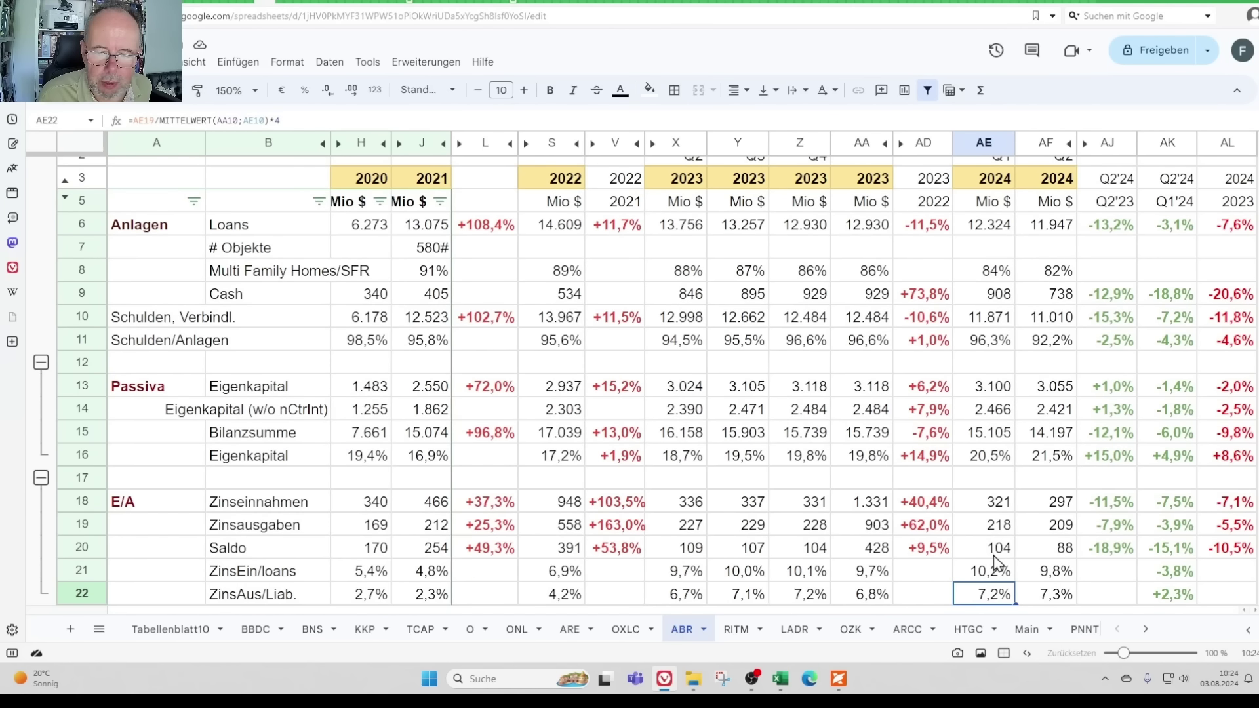
key(Right)
key(Left)
key(Right)
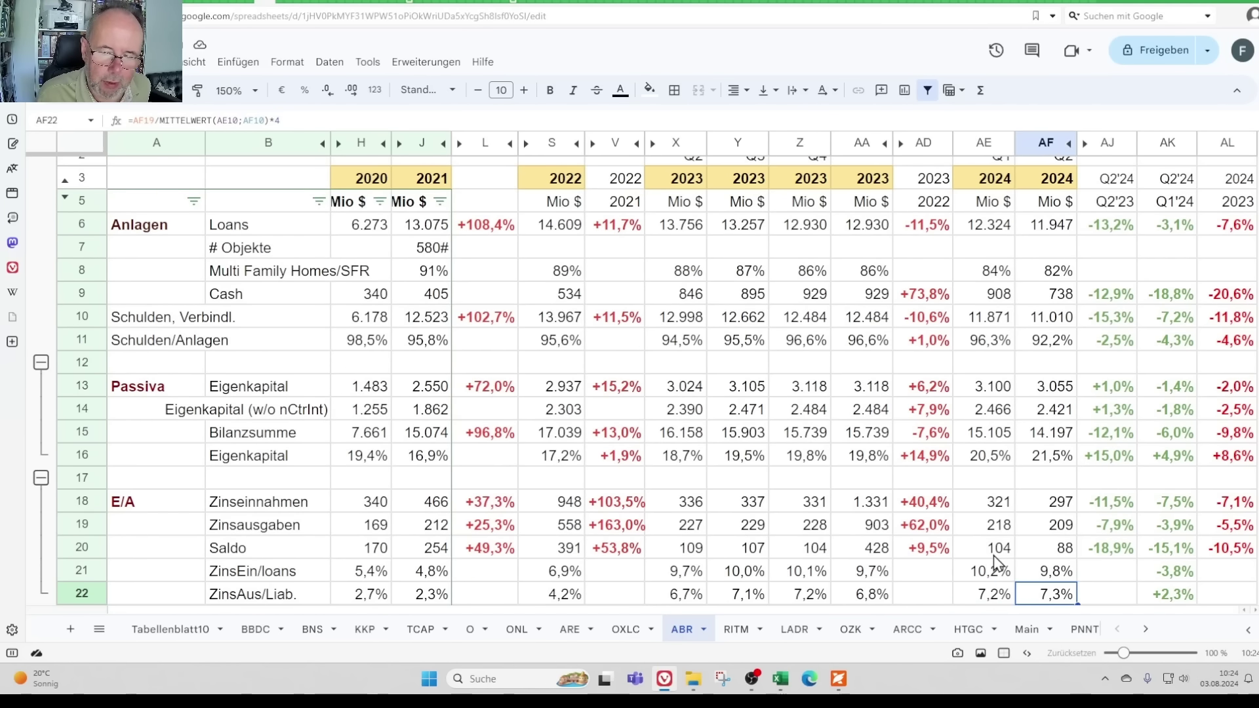
key(Left)
key(Right)
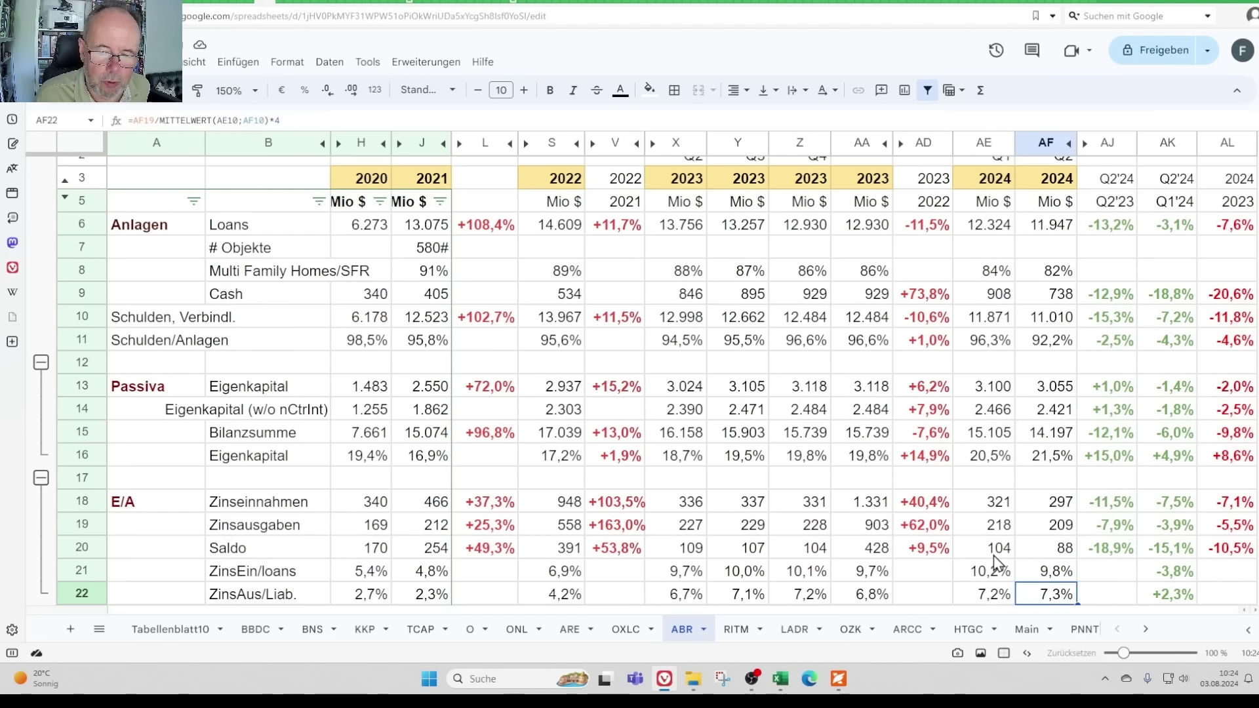
key(Left)
key(Left)
key(Left)
key(Left)
key(Left)
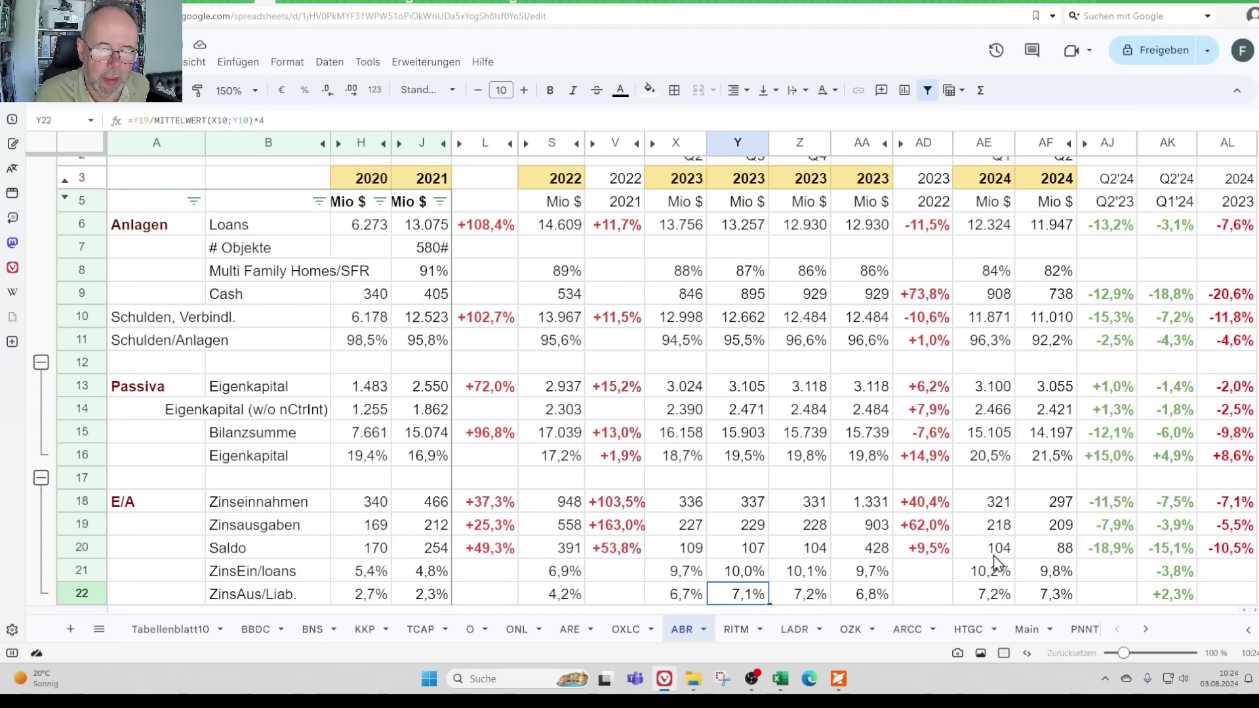
key(Left)
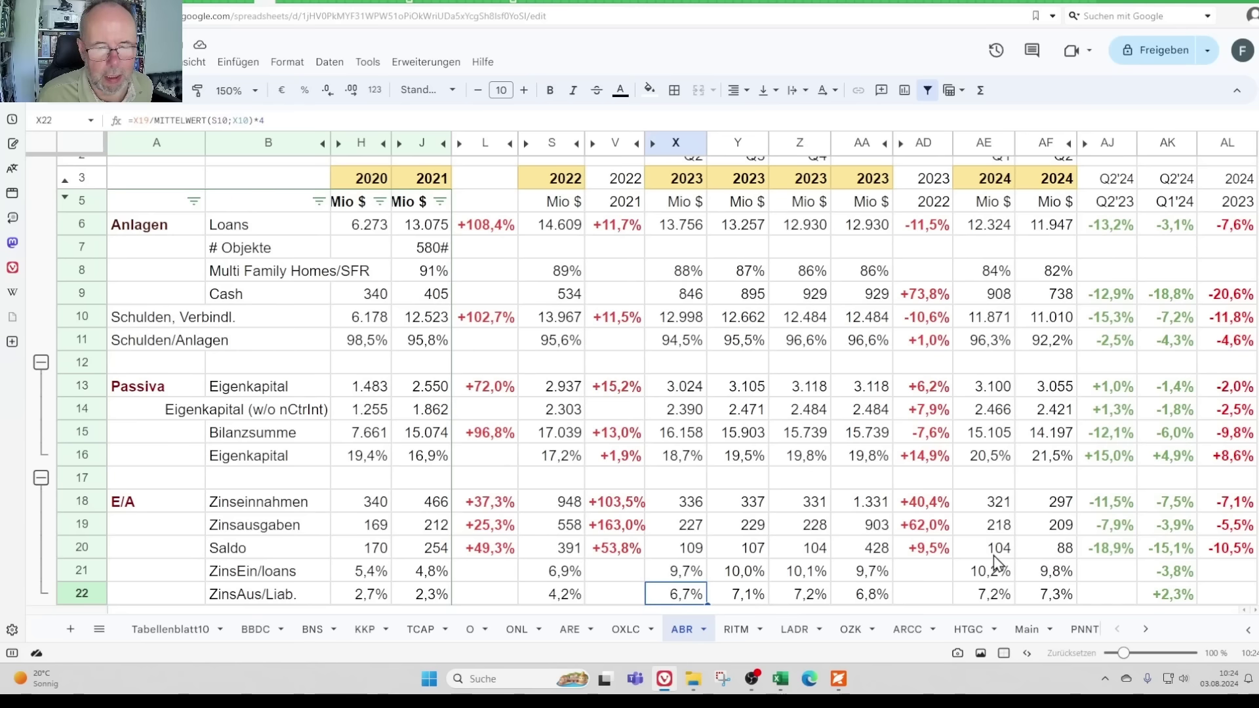
key(Right)
key(Right)
key(Right)
key(Right)
key(Right)
key(Right)
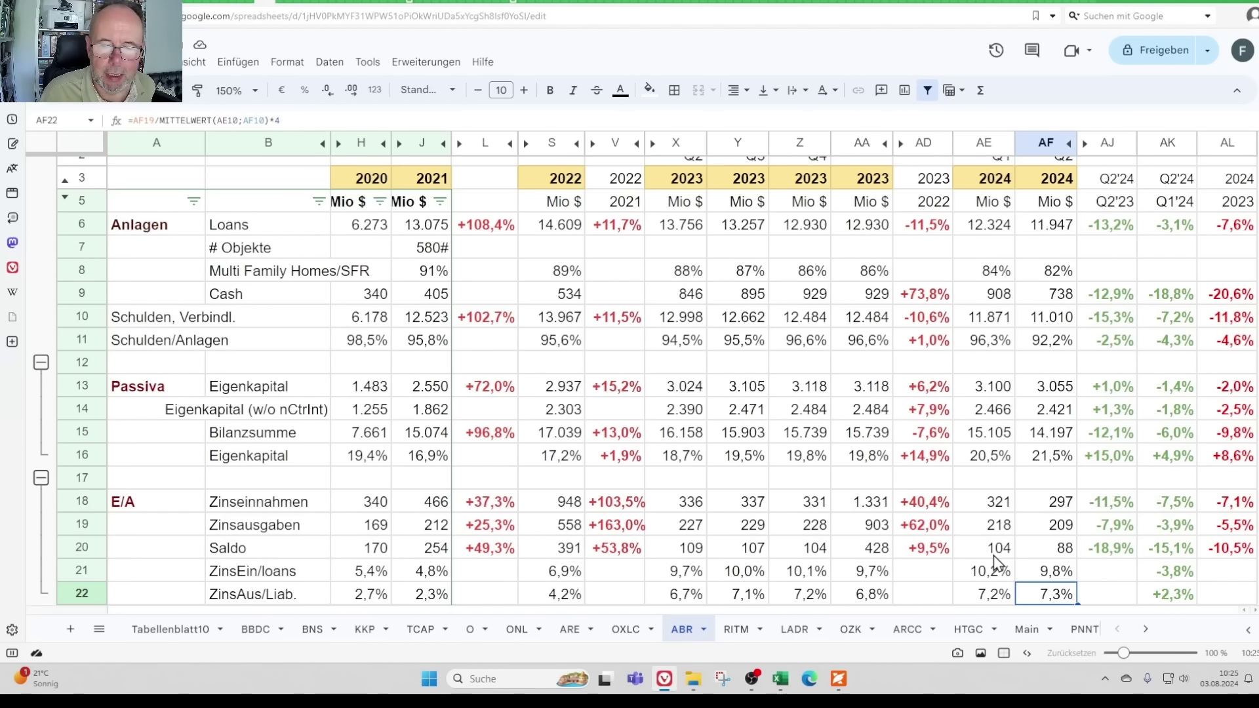
key(Up)
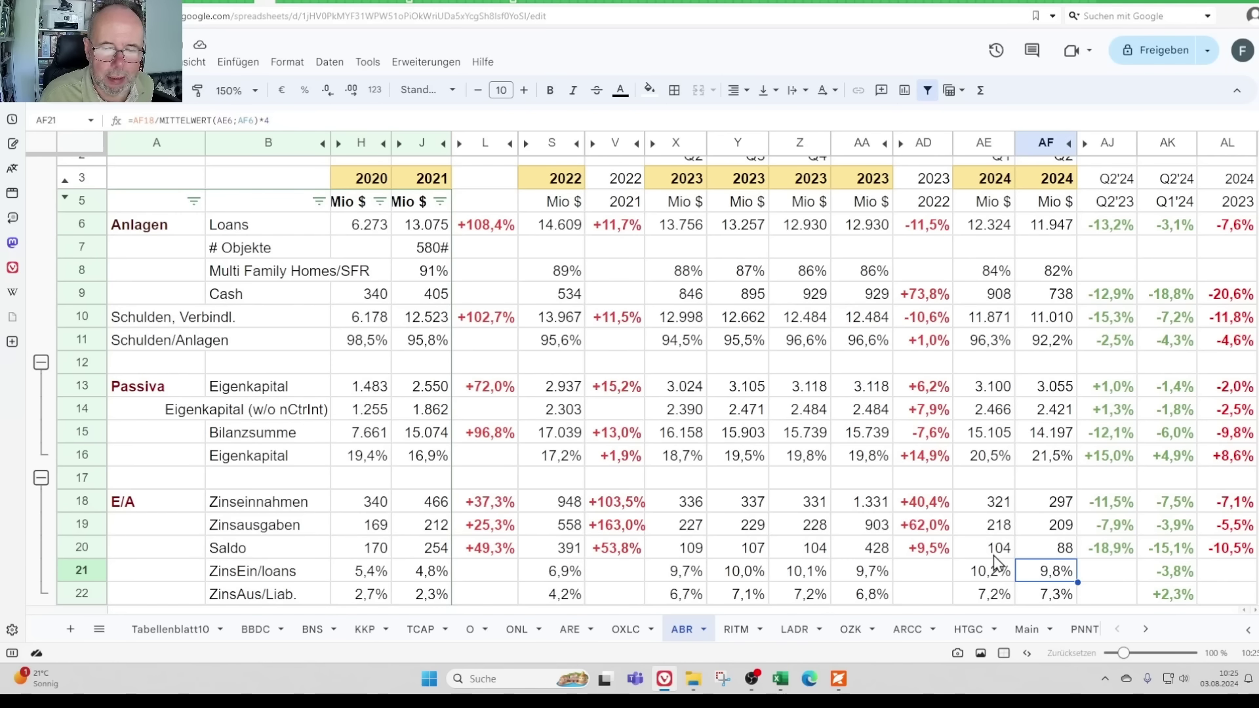
key(Down)
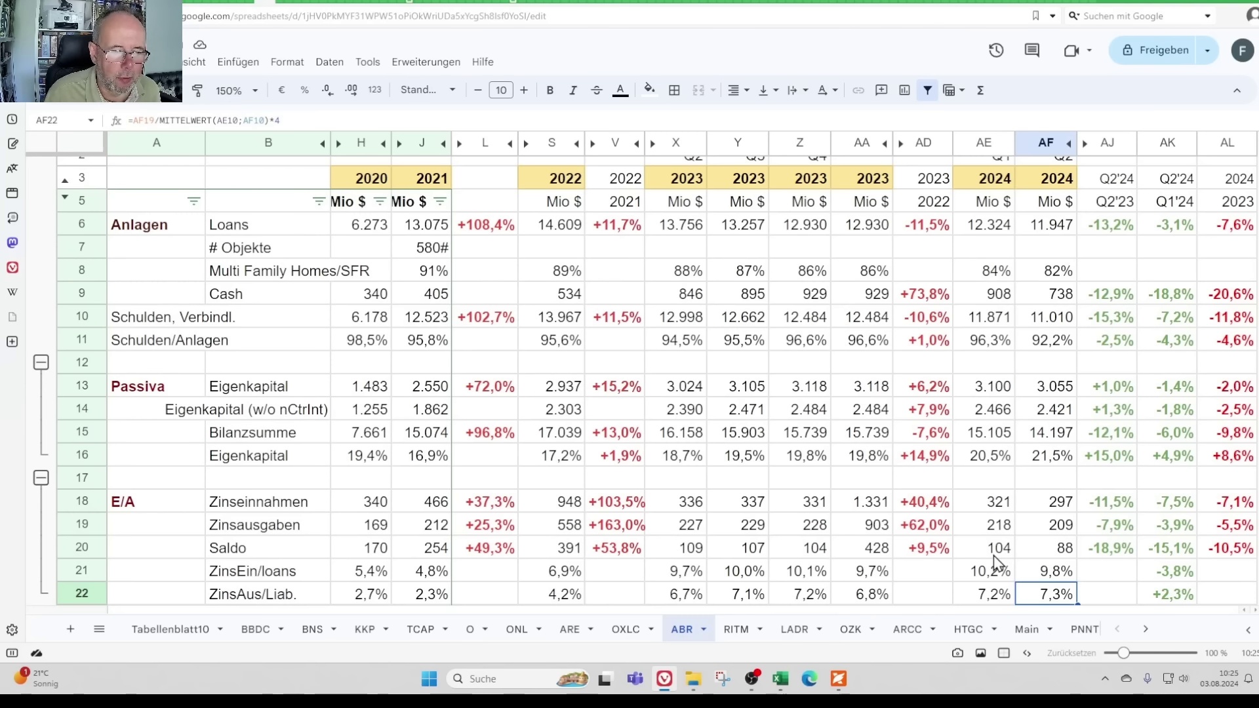
- Expand the collapsed row group below row 23 and check the Q2 2024 and. Einn. and Ausgaben
key(Return)
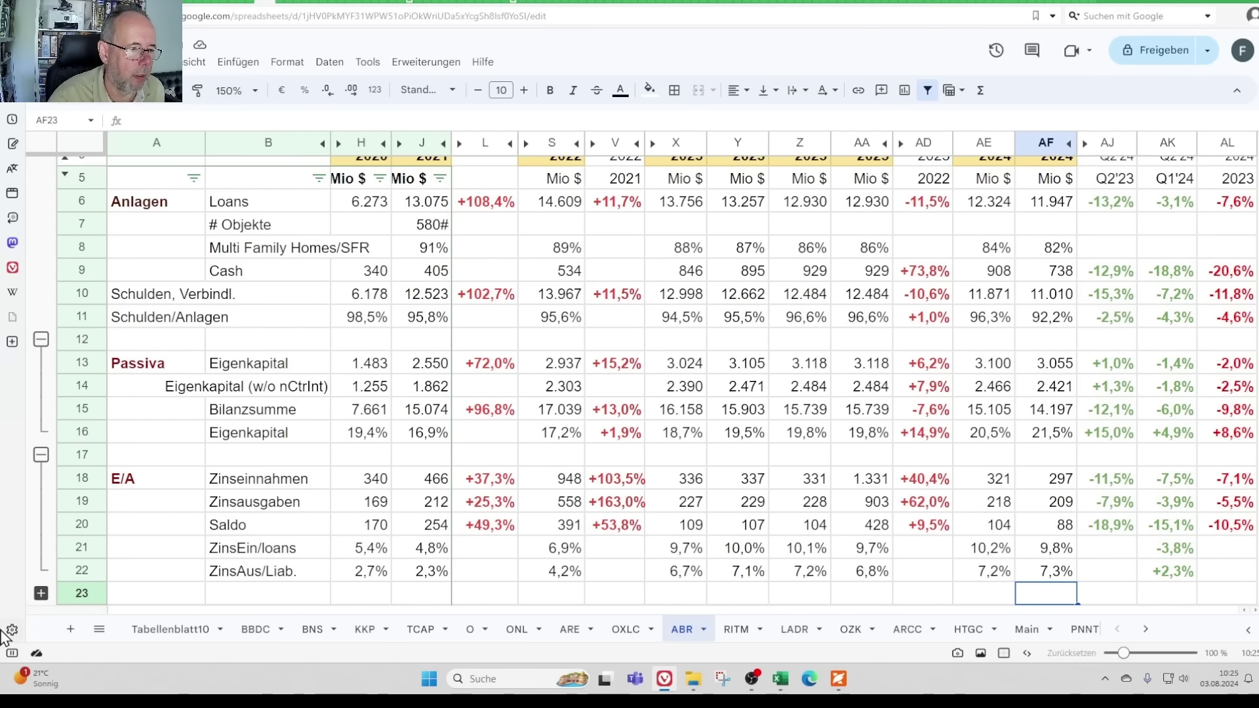
click(40, 593)
click(985, 550)
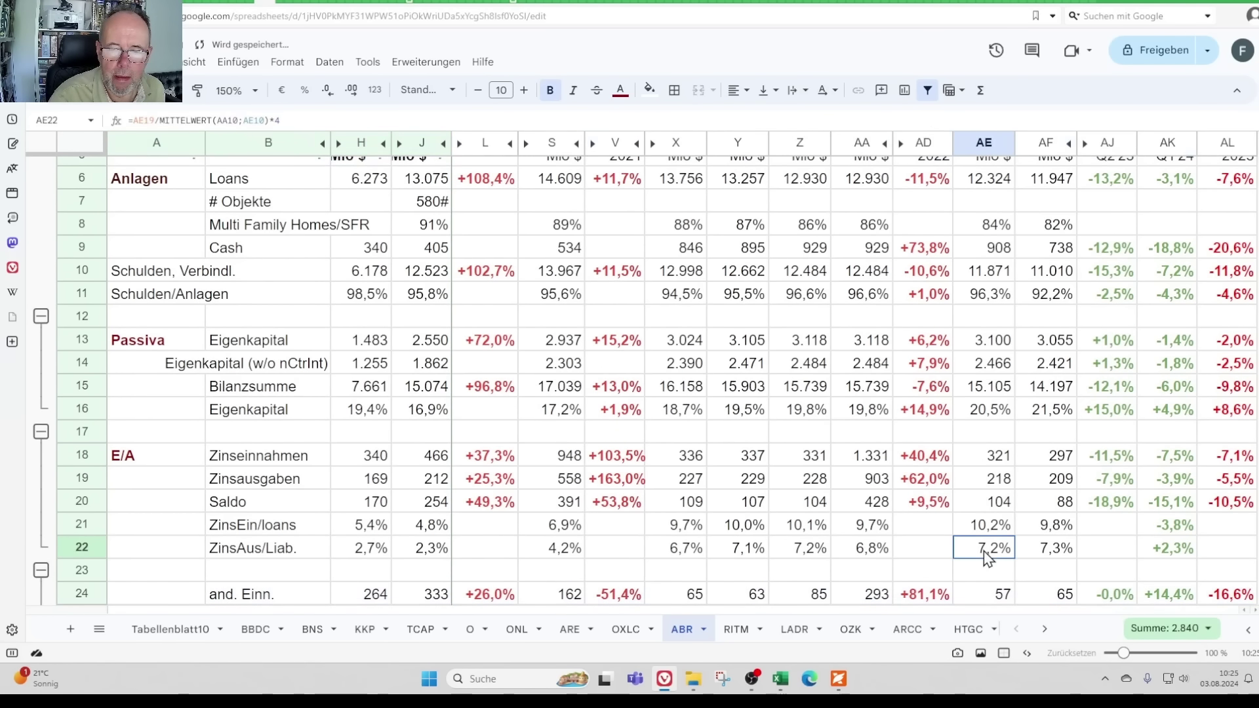
key(Right)
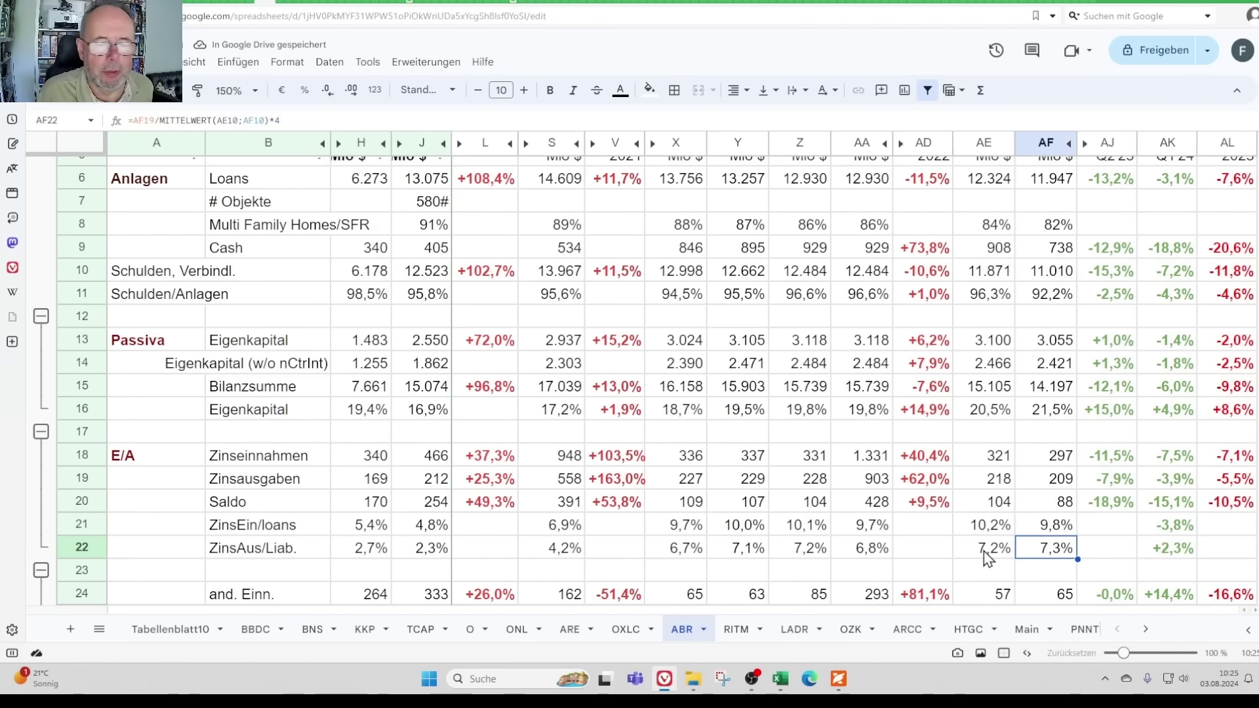
key(Down)
key(Down)
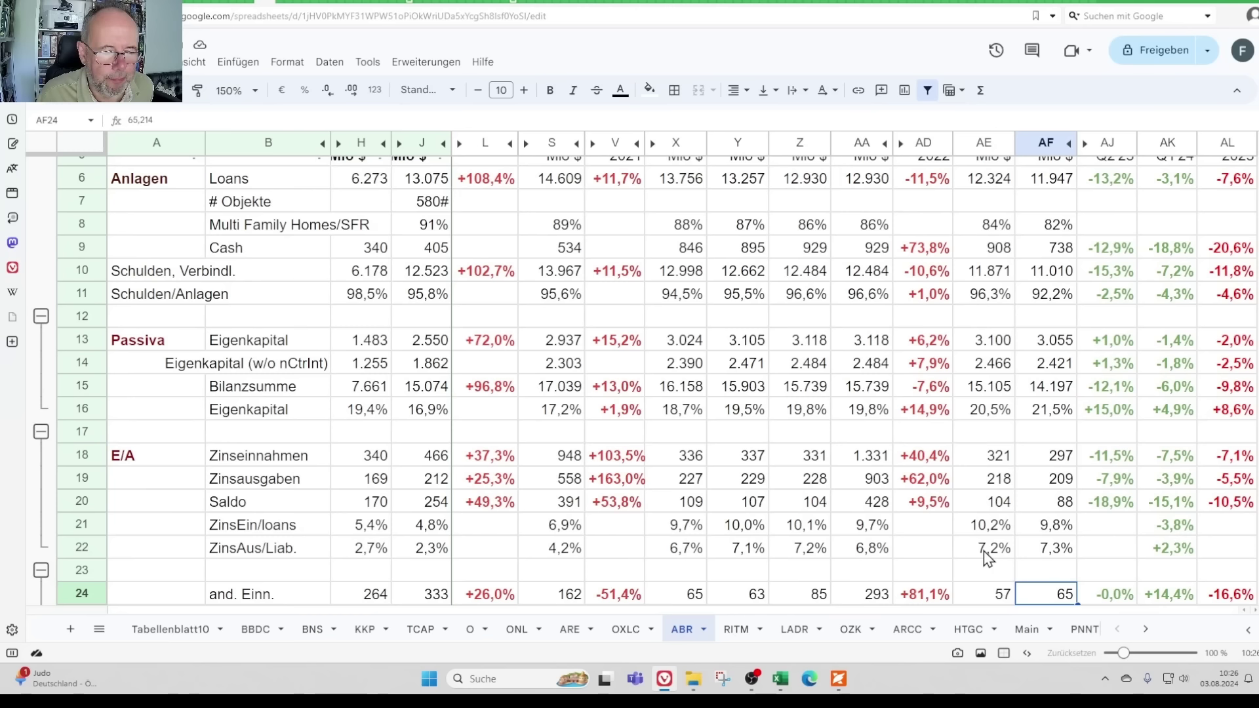
key(Down)
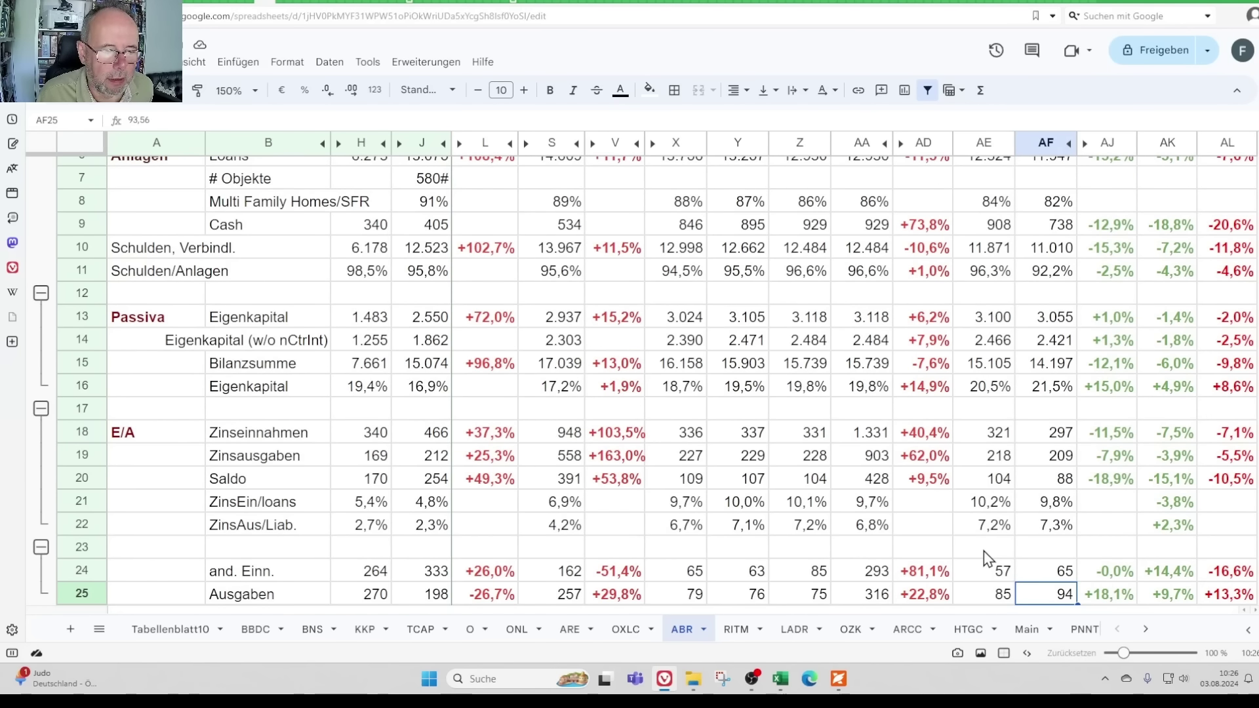
- Compare the Q2 2024 Ausgaben with the interest figures and ratios higher up in column AF
key(Up)
key(Up)
key(Up)
key(Up)
key(Up)
key(Up)
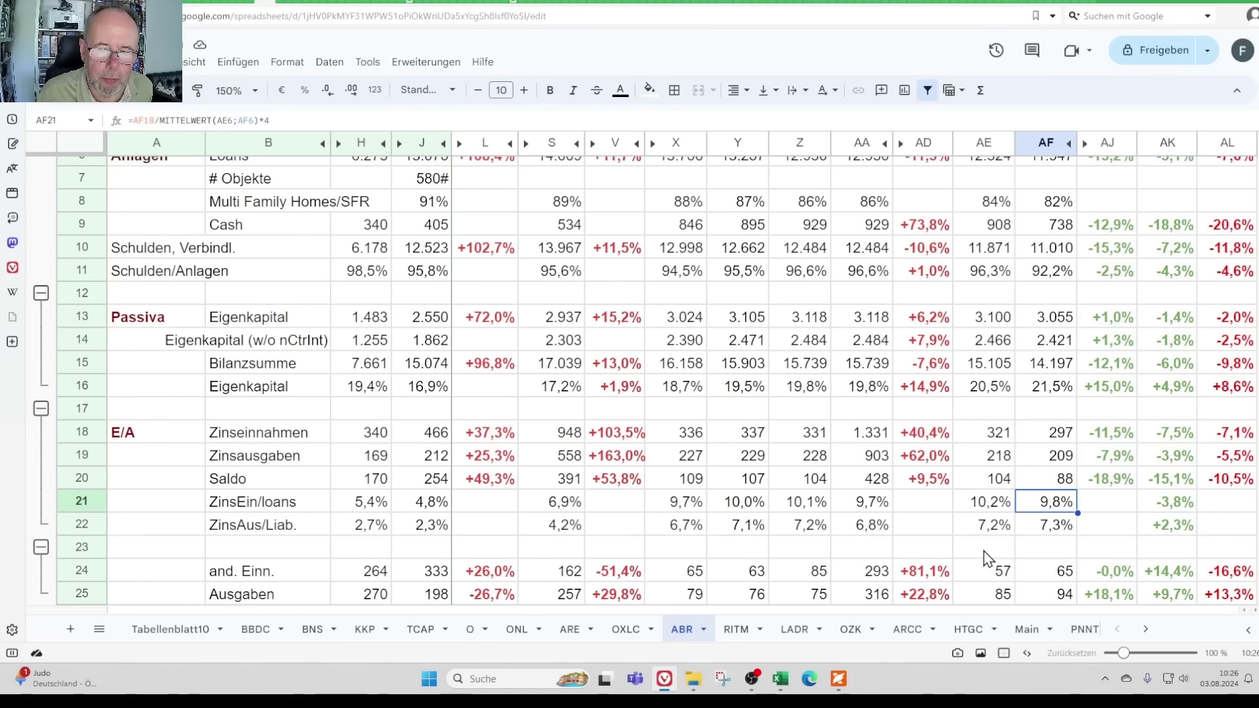
key(Down)
key(Down)
key(Down)
key(Down)
key(Down)
key(Down)
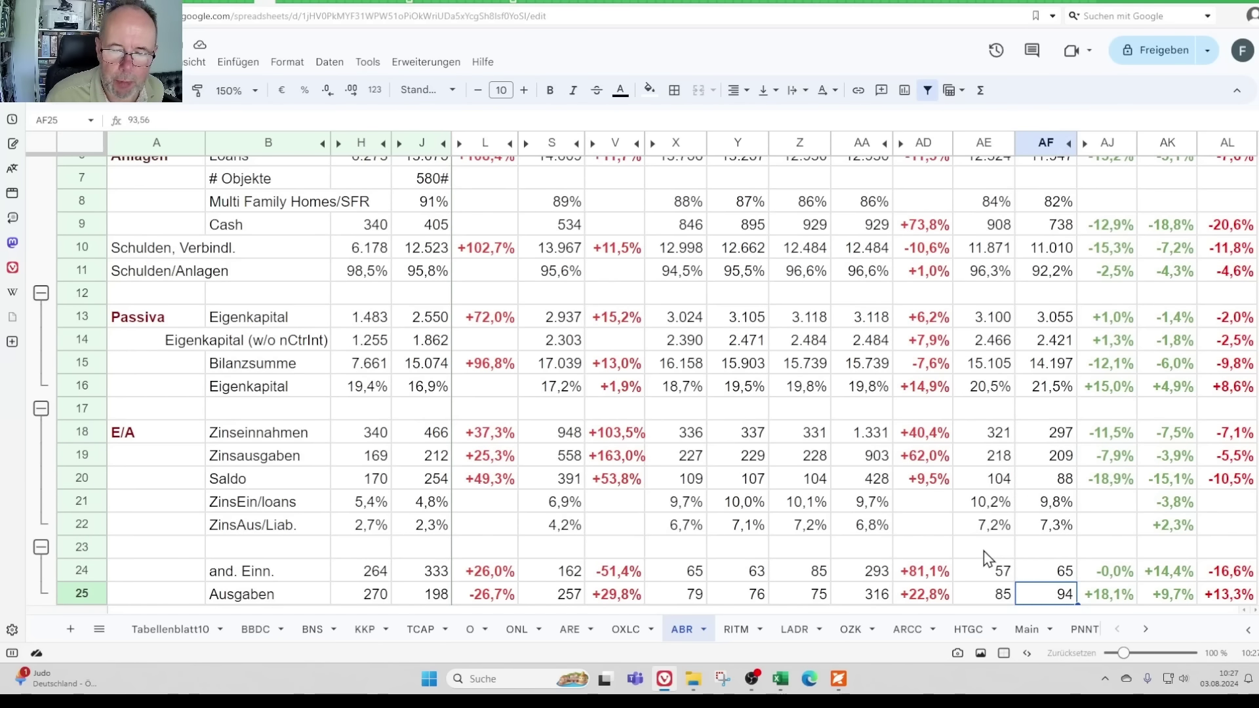
- Examine how the Ausgaben in row 25 develop across the 2023 and 2024 quarters
key(Right)
key(Right)
key(Left)
key(Left)
key(Left)
key(Left)
key(Left)
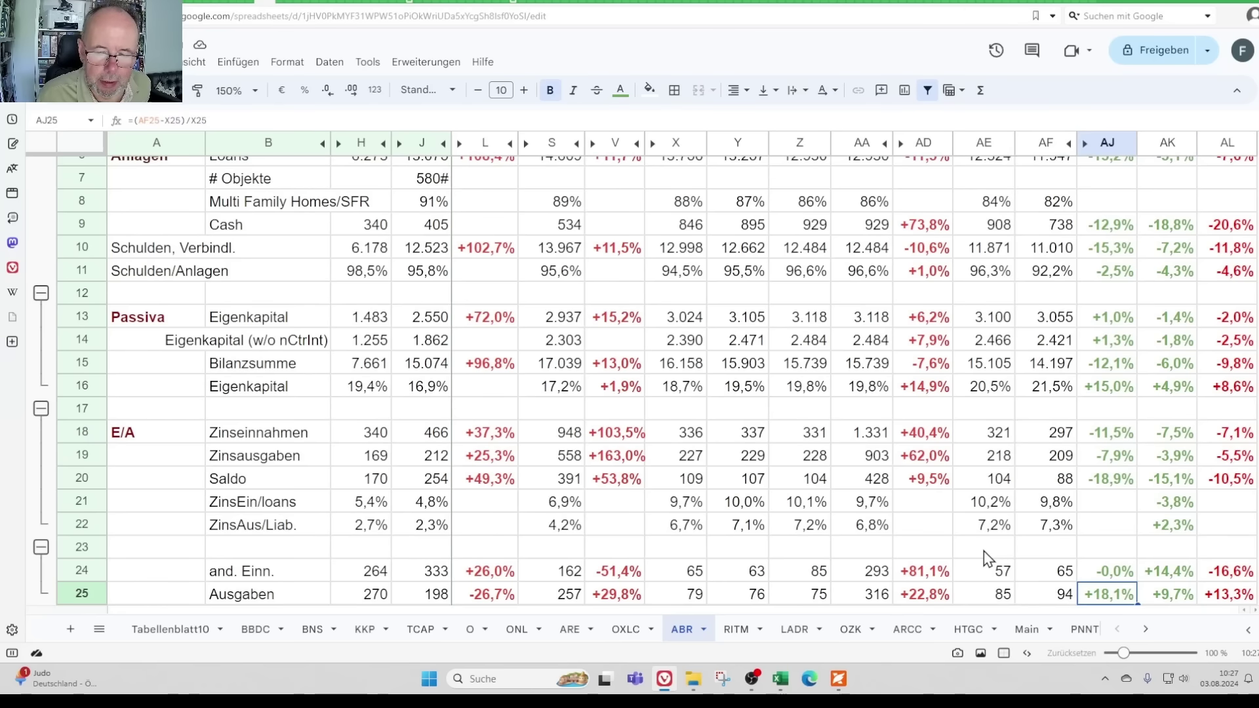
key(Left)
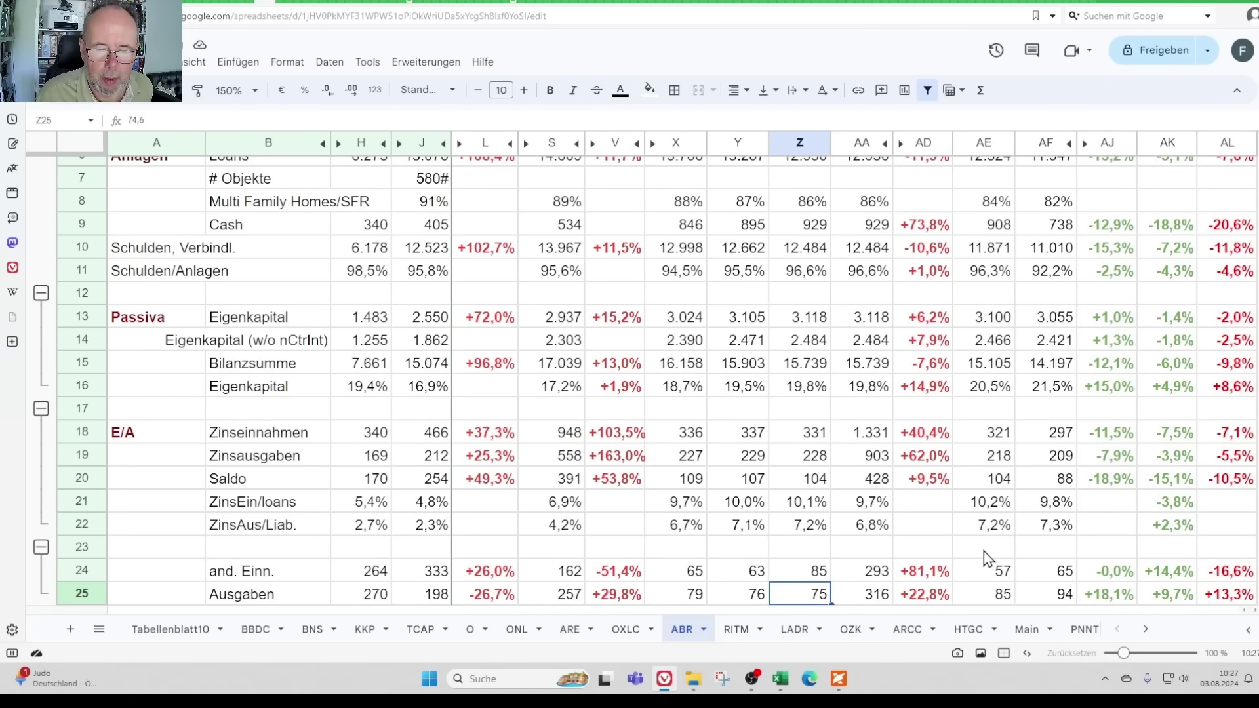
key(Right)
key(Right)
key(Right)
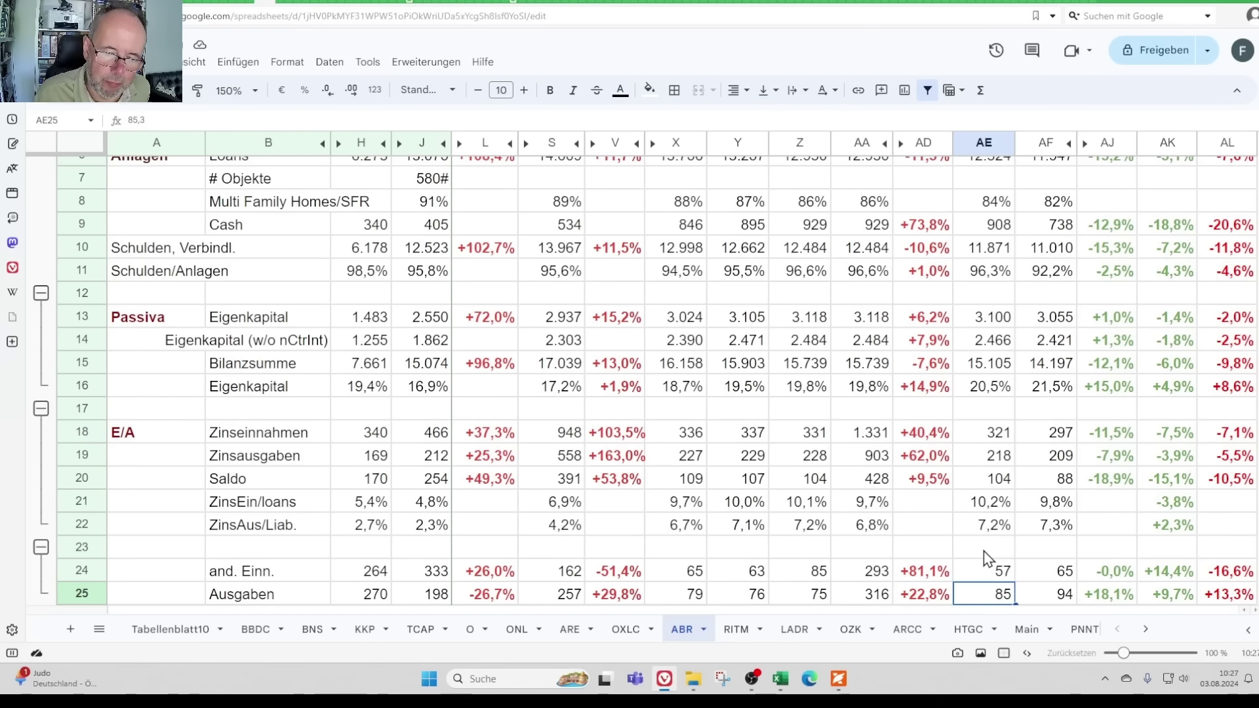
key(Left)
key(Left)
key(Left)
key(Left)
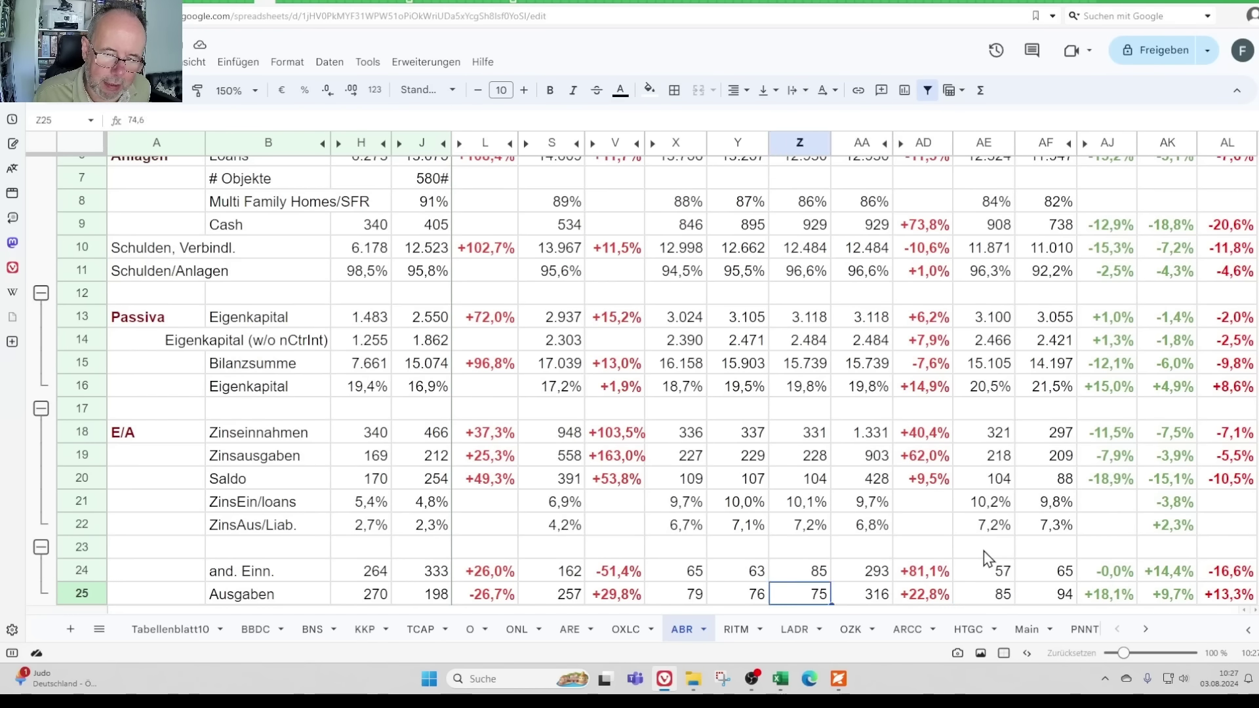
key(Right)
key(Right)
key(Right)
key(Right)
key(Right)
key(Right)
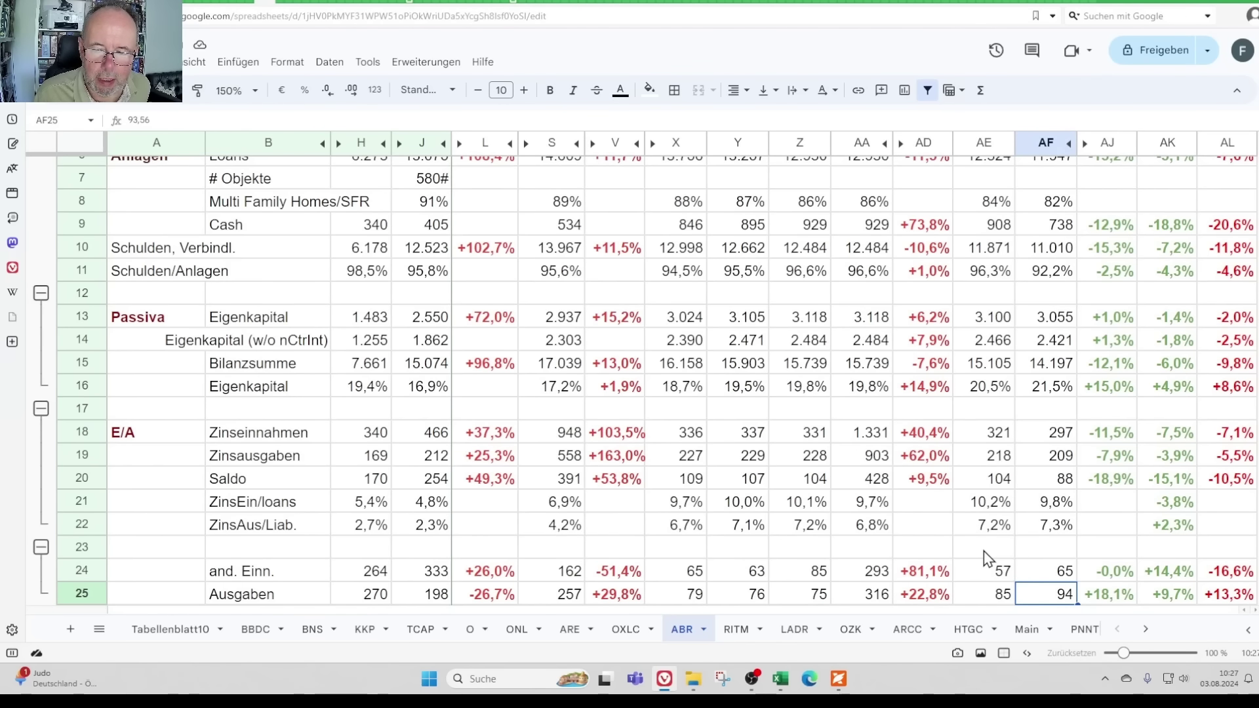
- Expand the collapsed Gewinn row group below row 26
scroll(987, 558, down, 1)
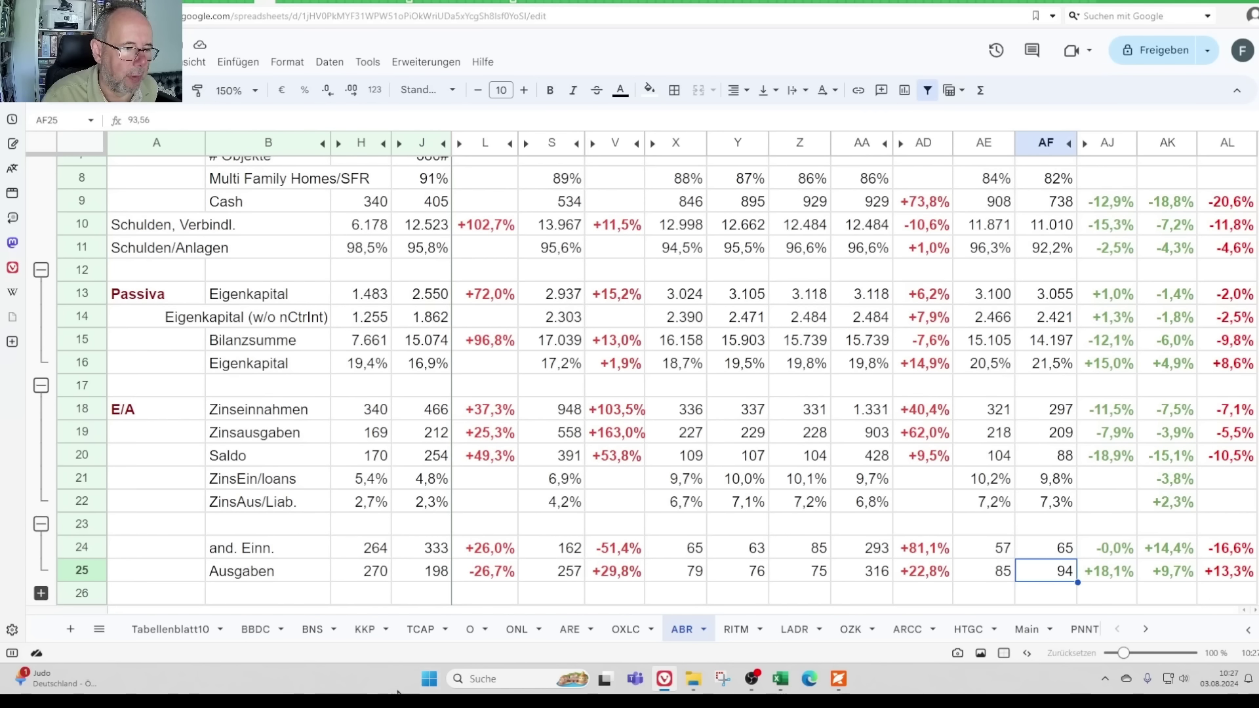
click(41, 593)
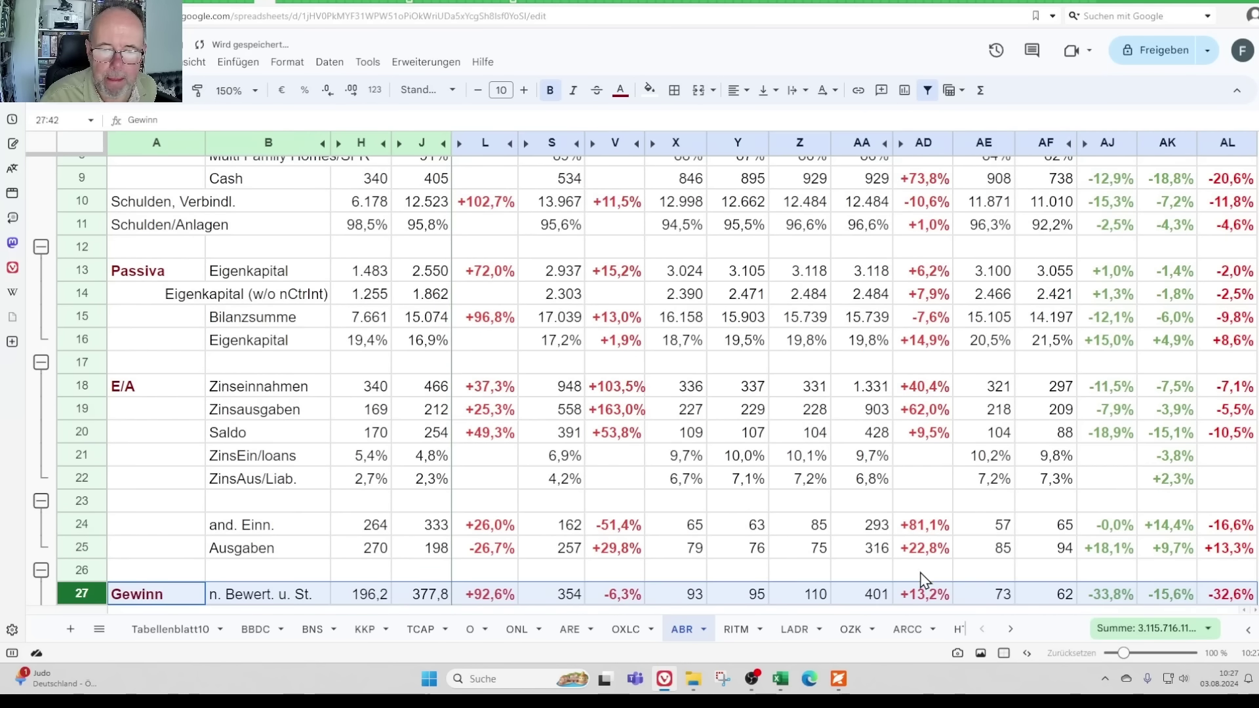
- Check the Q2 2024 profit before and after noncontrolling interests in rows 27 and 28
click(1007, 571)
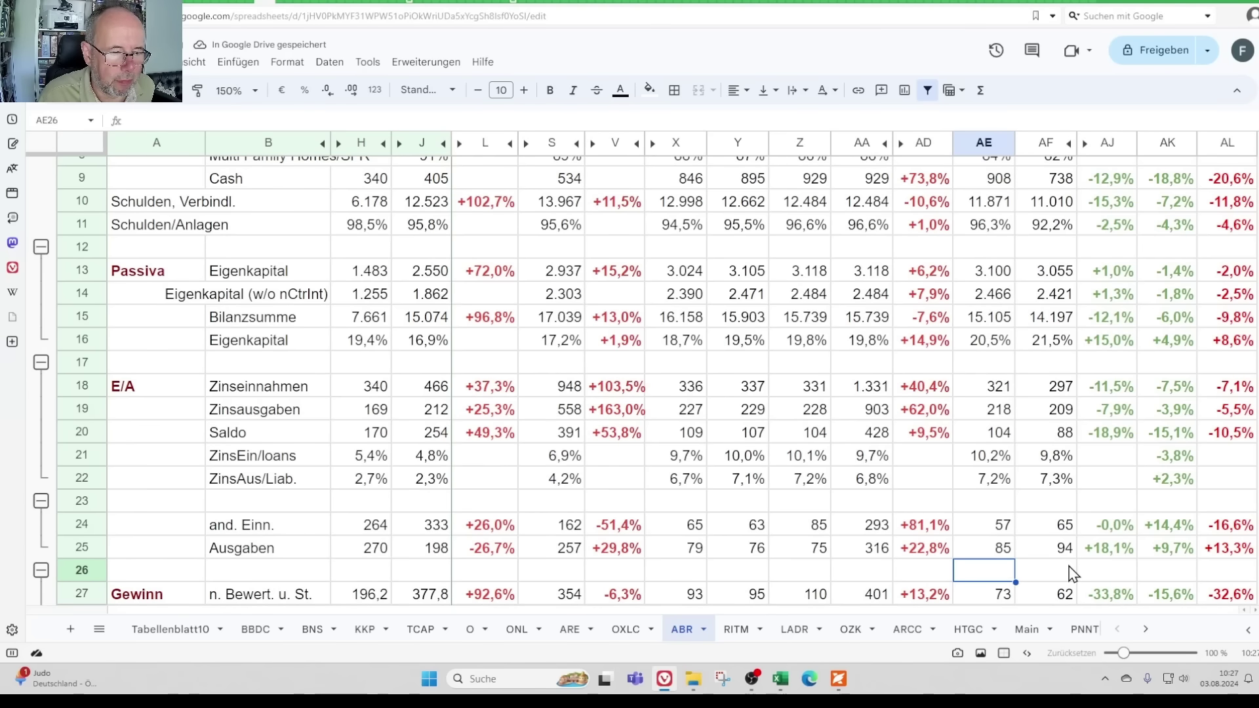
key(Down)
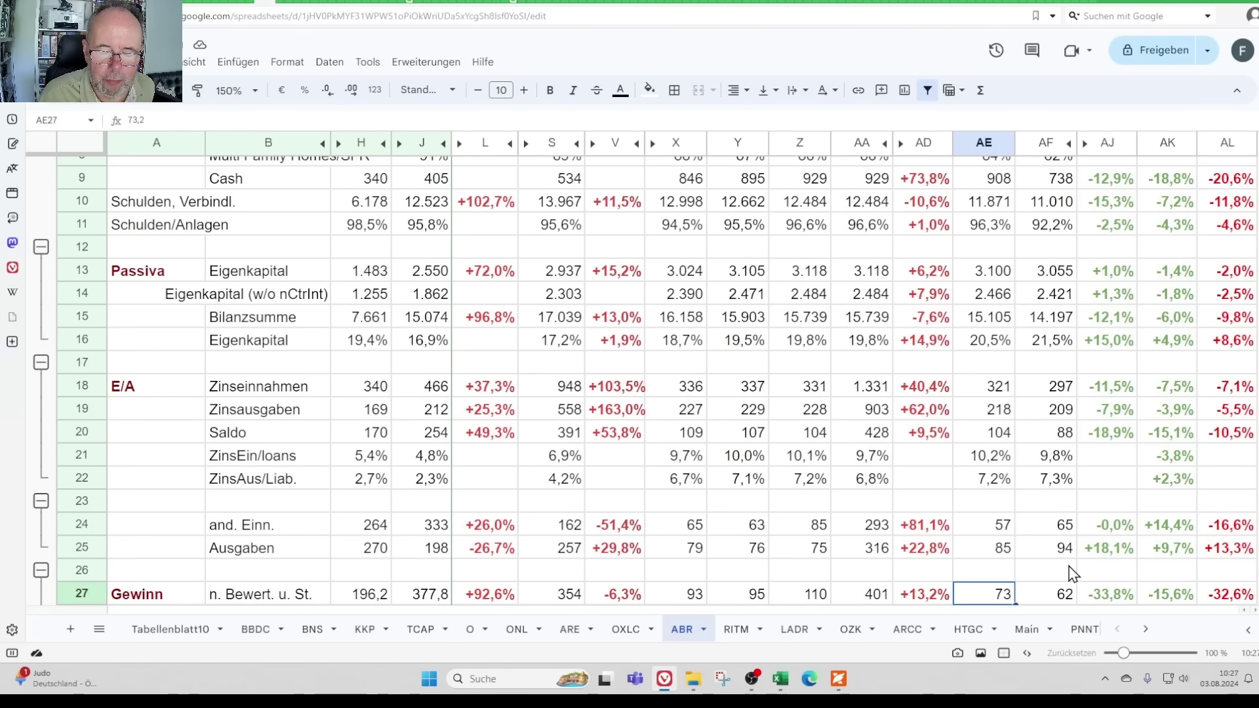
key(Right)
key(Down)
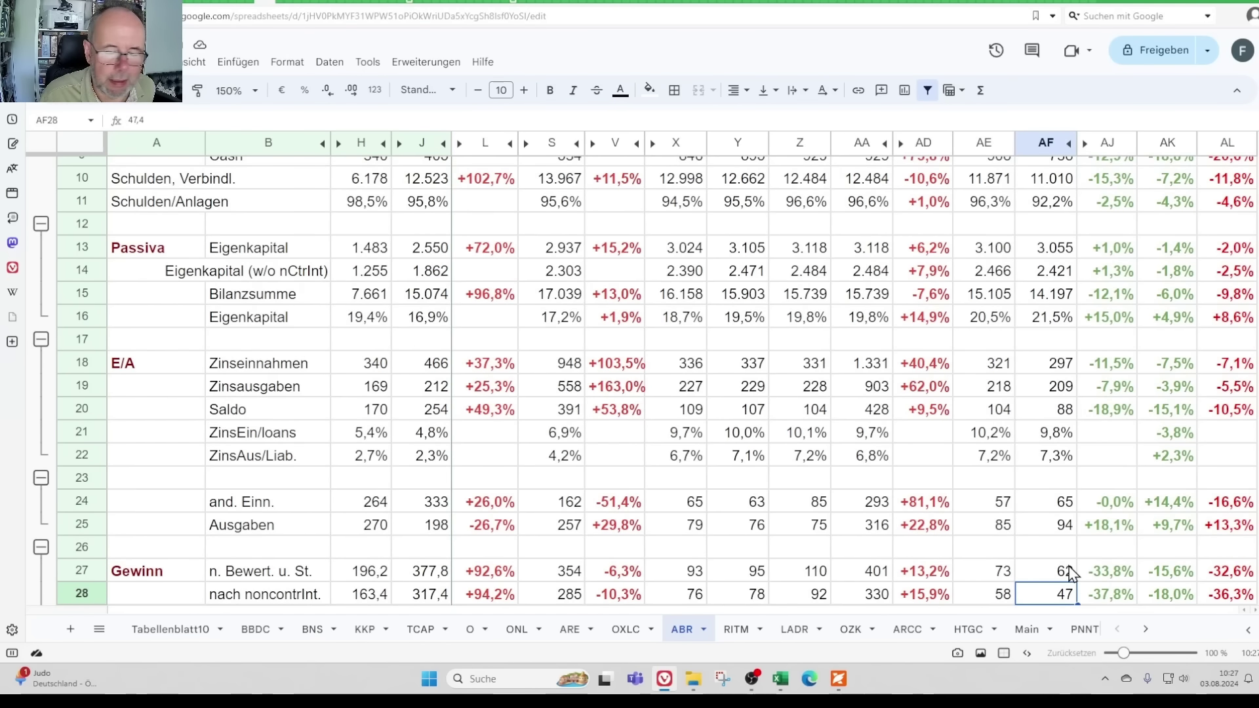
key(Up)
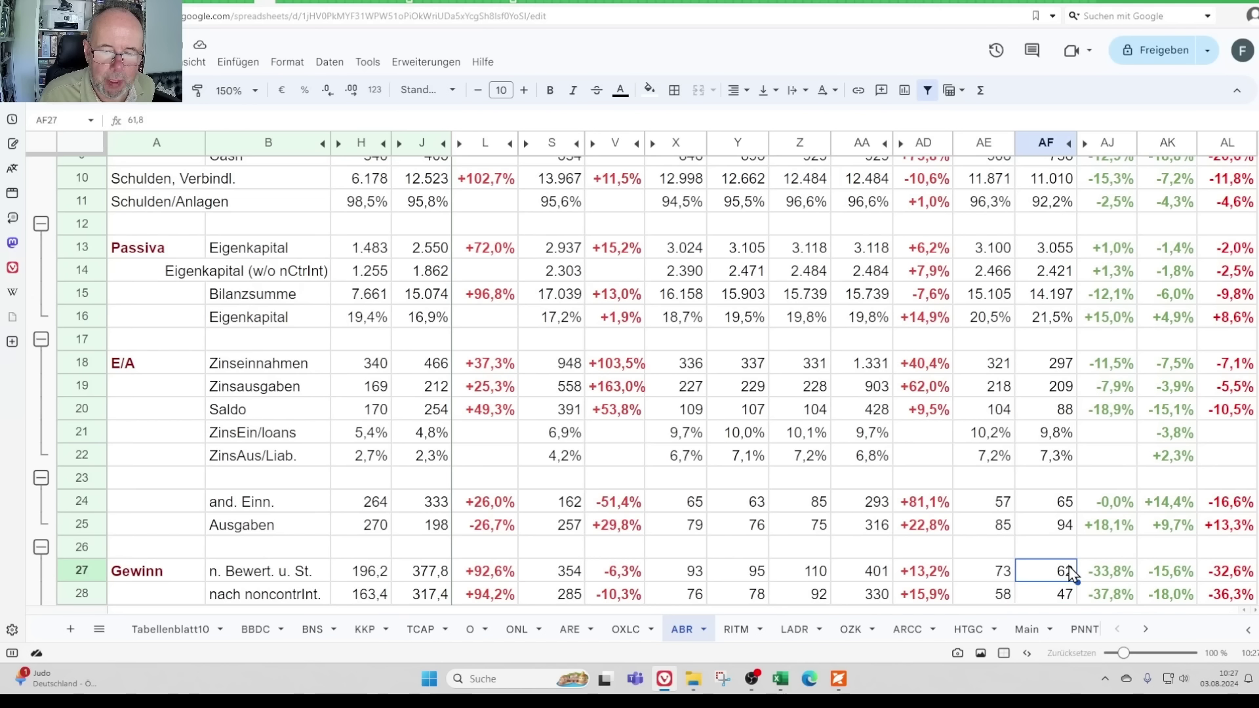
key(Down)
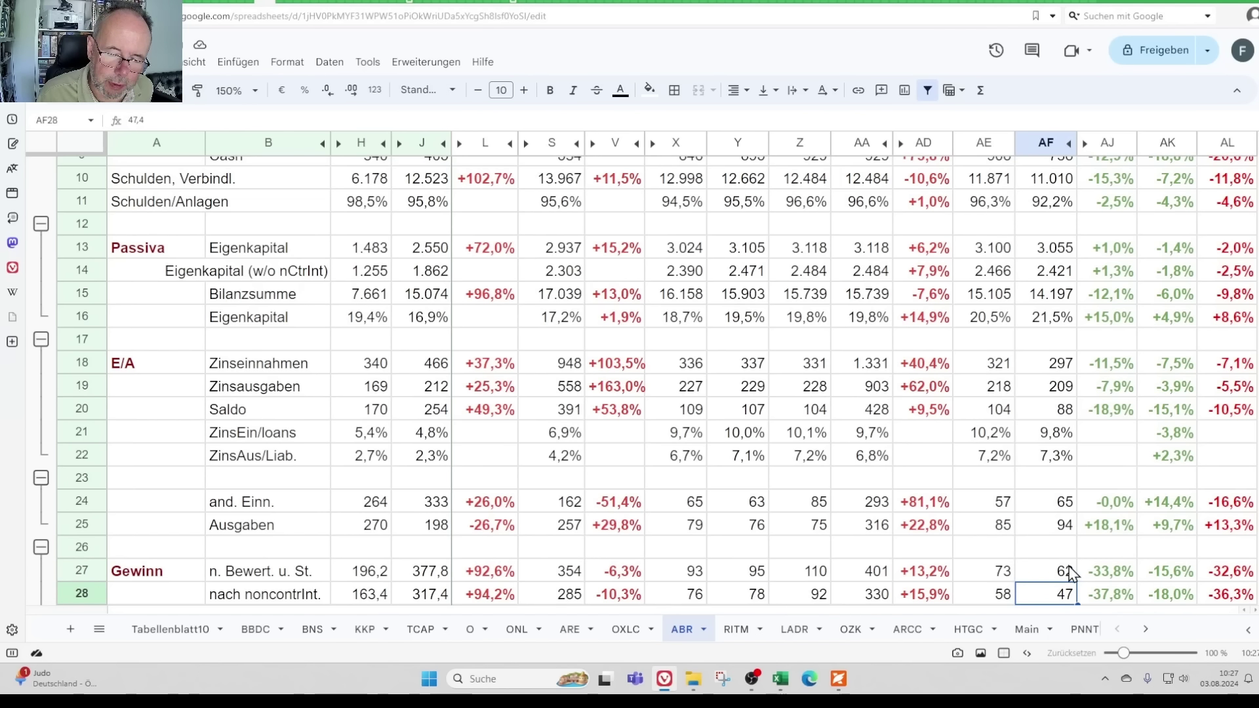
- Compare the profit after noncontrolling interests in row 28 across the 2023 and 2024 quarters
key(Left)
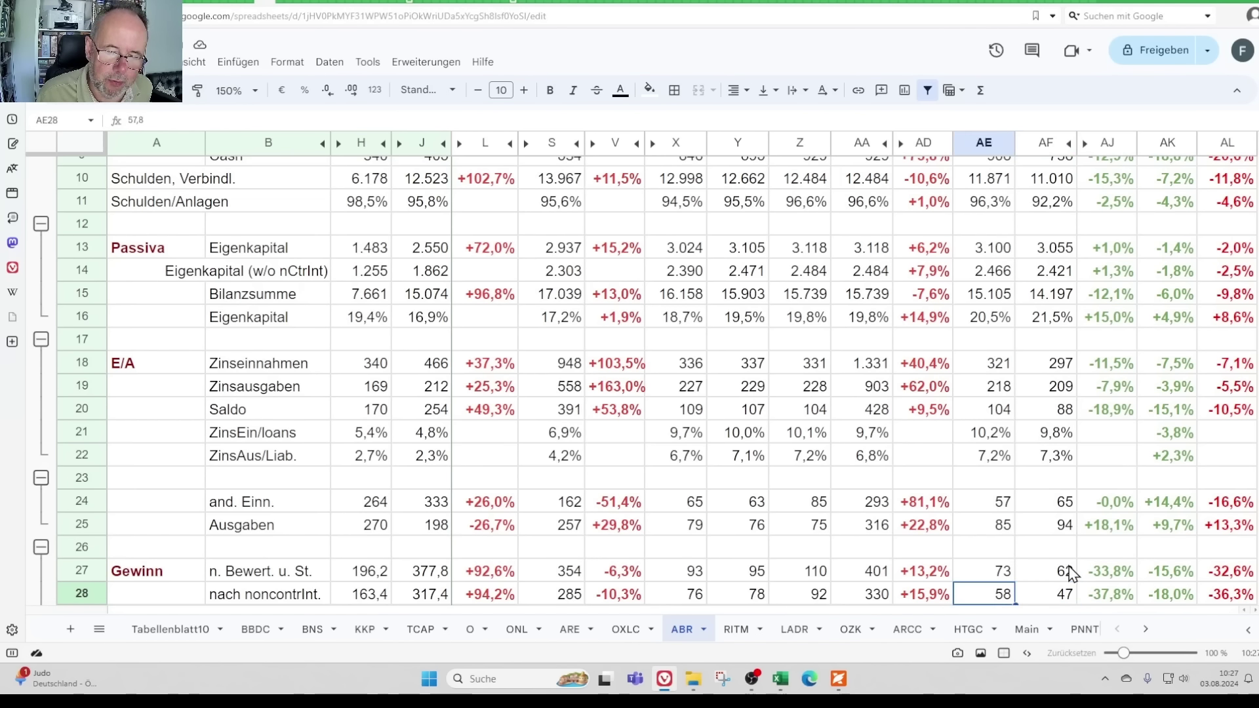
key(Left)
key(Left)
key(Left)
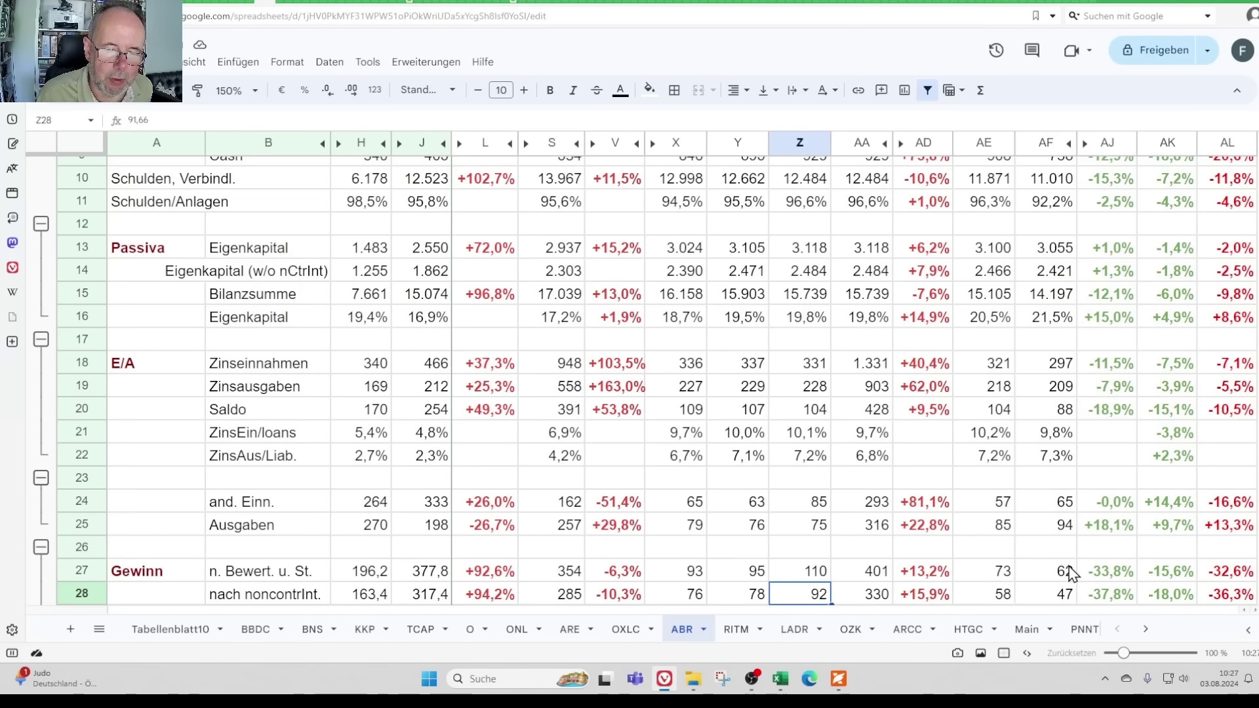
key(Right)
key(Right)
key(Right)
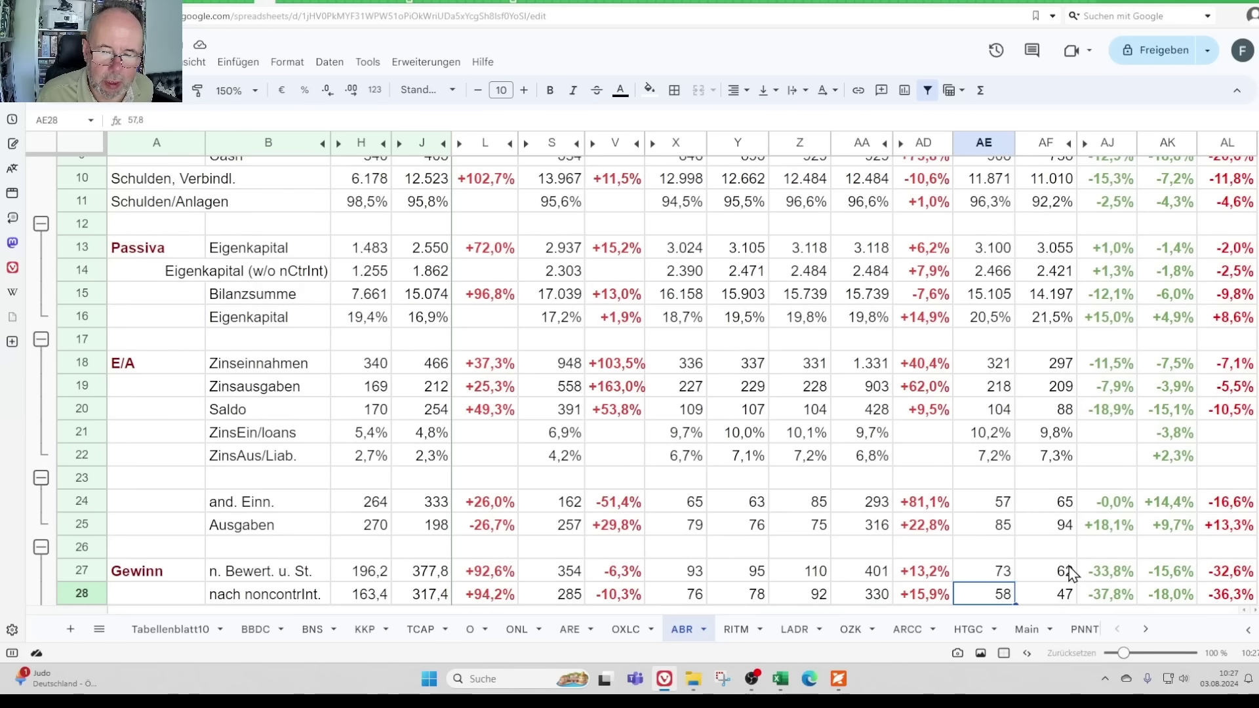
key(Left)
key(Left)
key(Left)
key(Left)
key(Left)
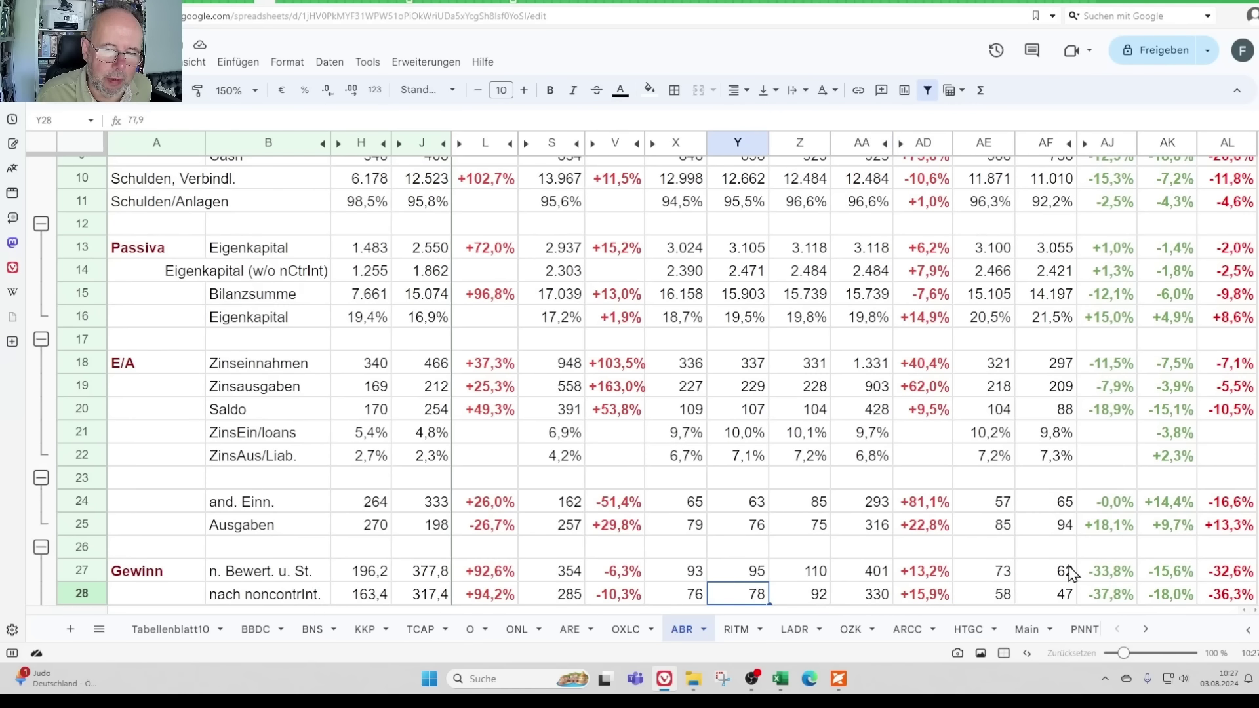
key(Right)
key(Right)
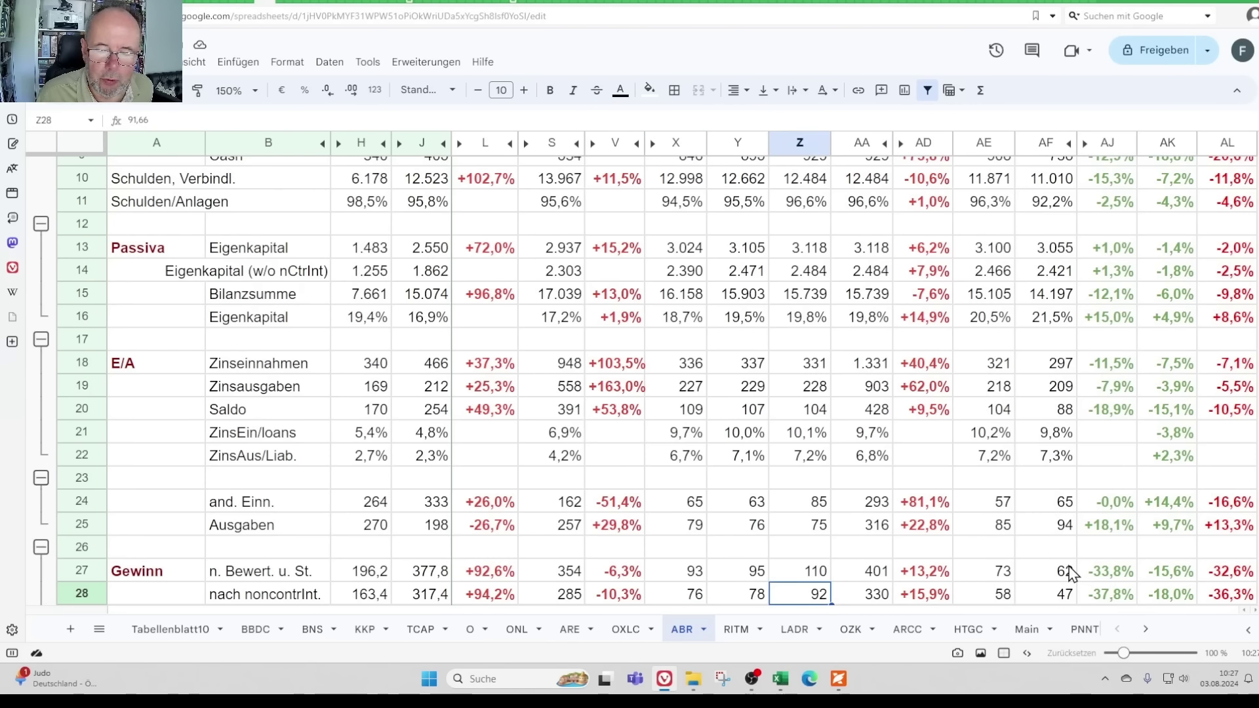
key(Right)
key(Right)
key(Right)
key(Right)
key(Left)
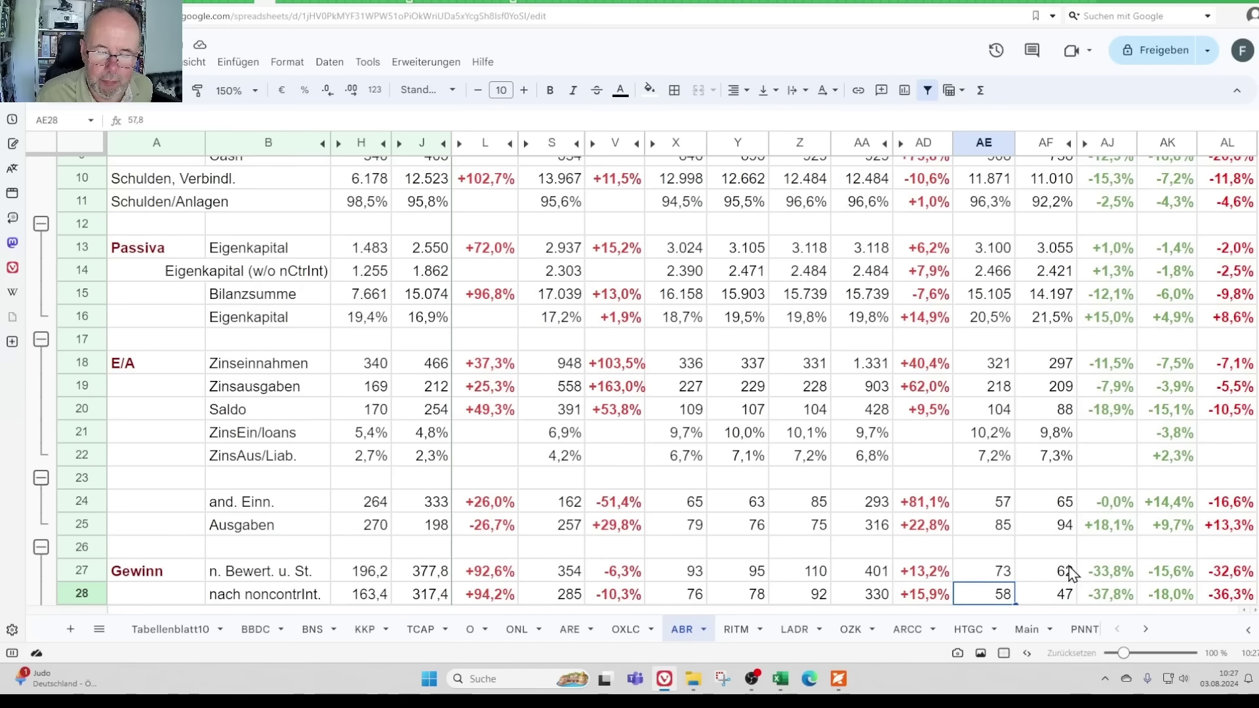
key(Right)
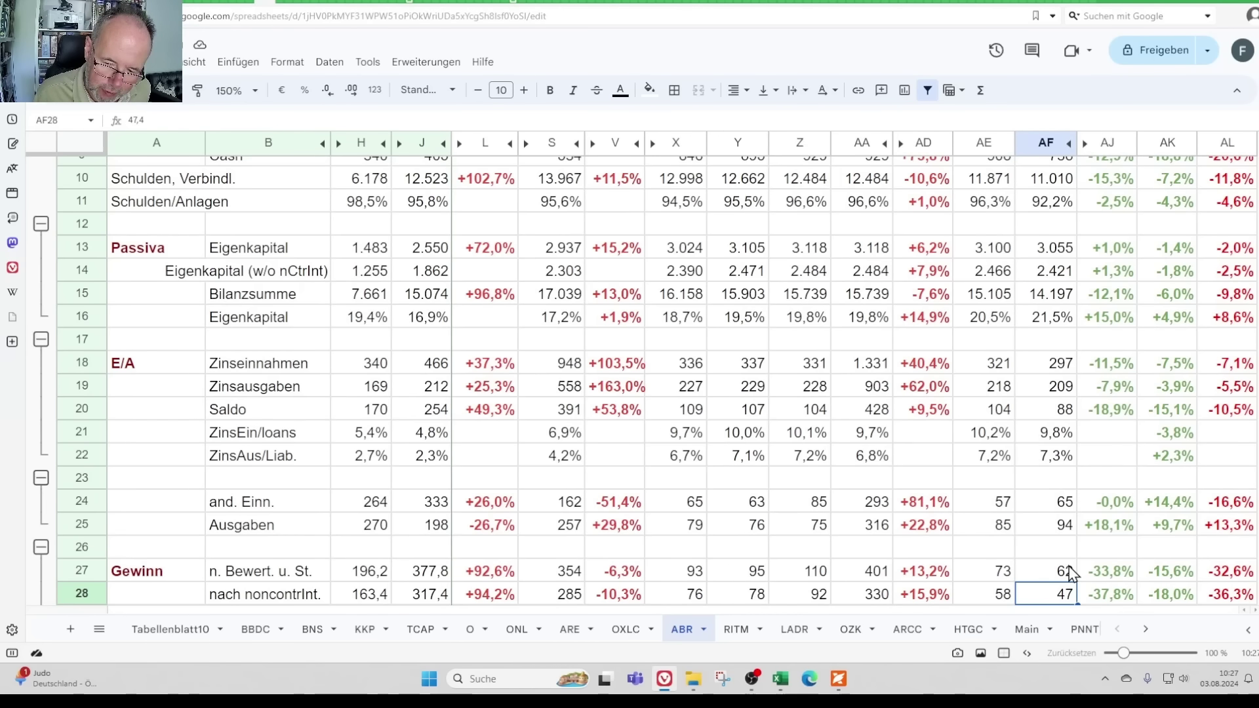
- Check the quarter-over-quarter change in profit after noncontrolling interests in AK28 against the Q2 2024 figure
key(Right)
key(Right)
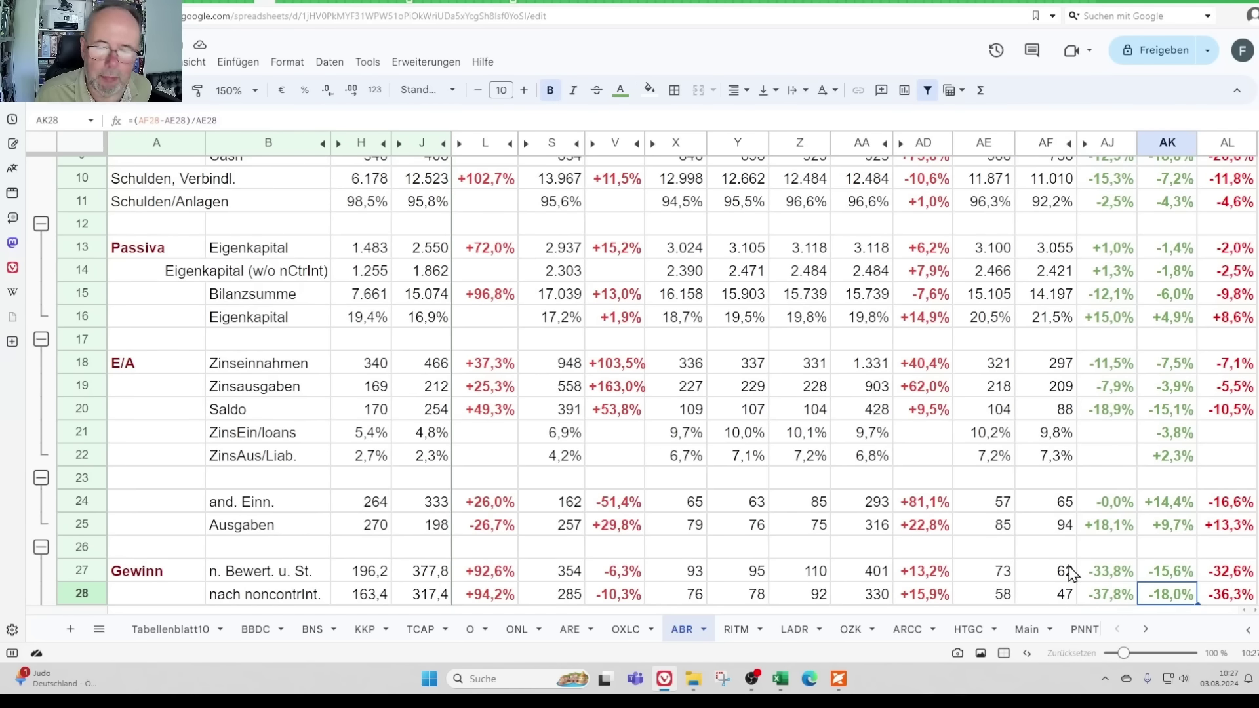
key(Left)
key(Left)
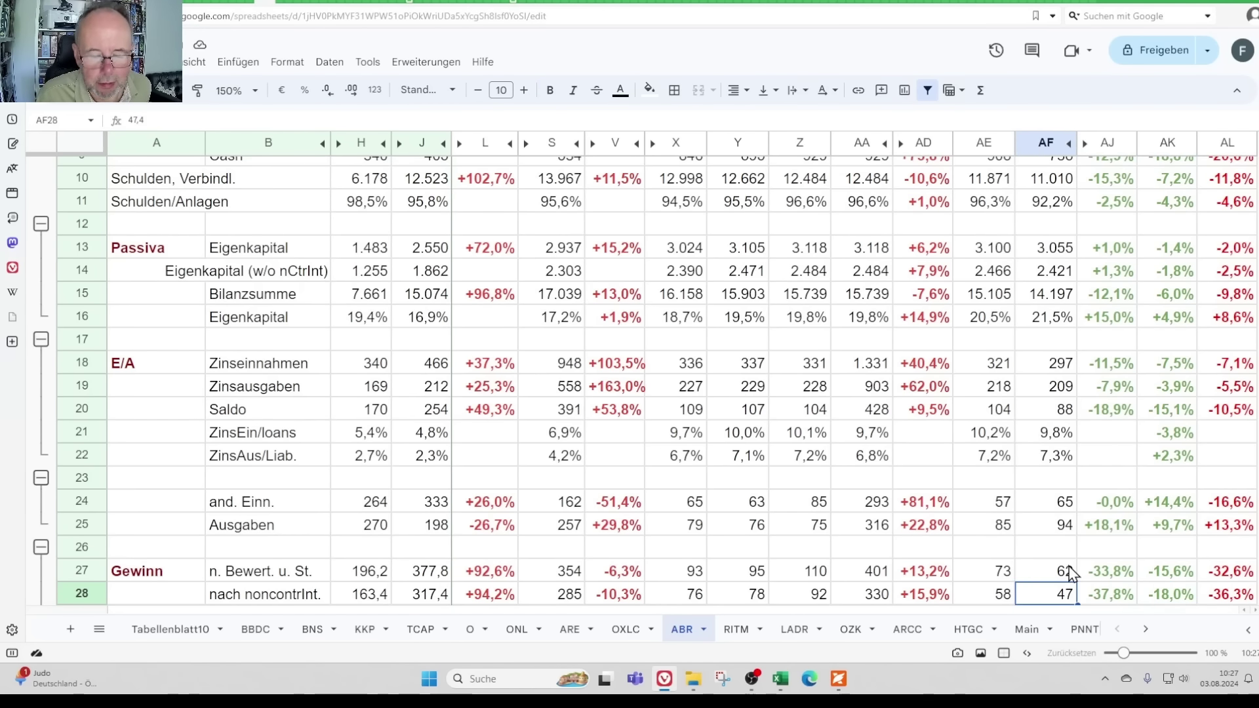
- Compare the Q2 2024 distributable earnings in row 29 with Q1 2024 and the 2023 quarters
key(Down)
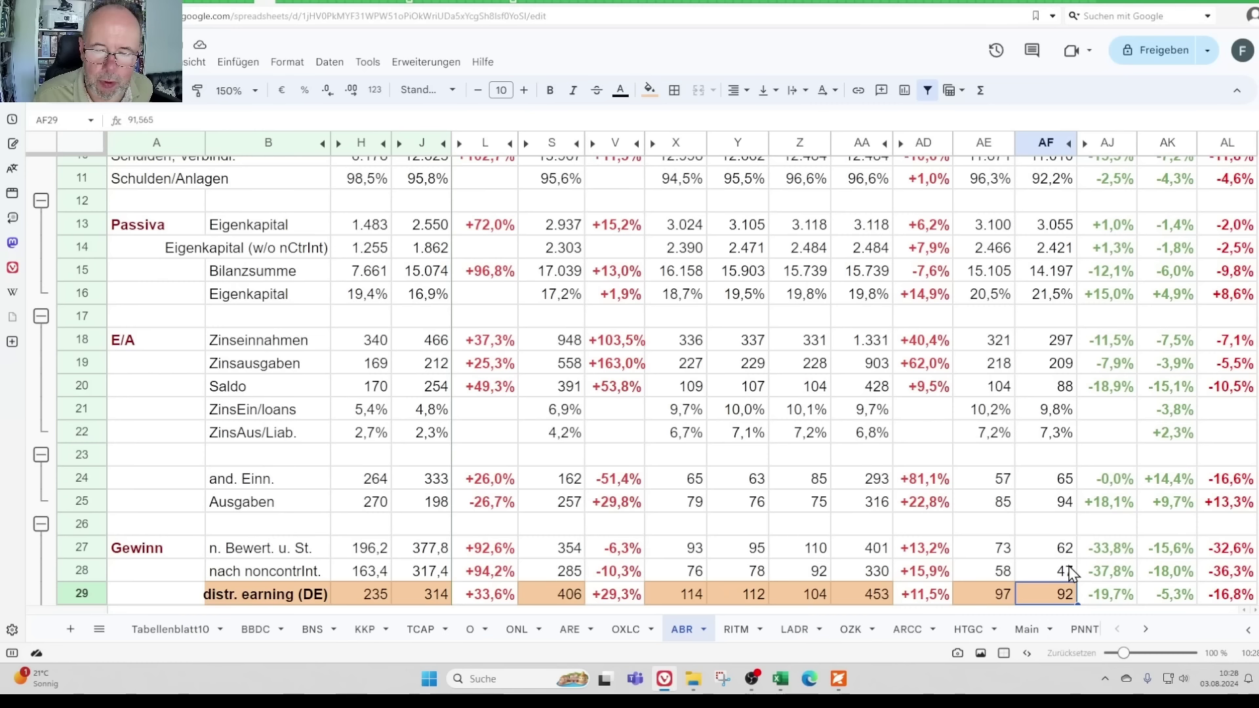
key(Left)
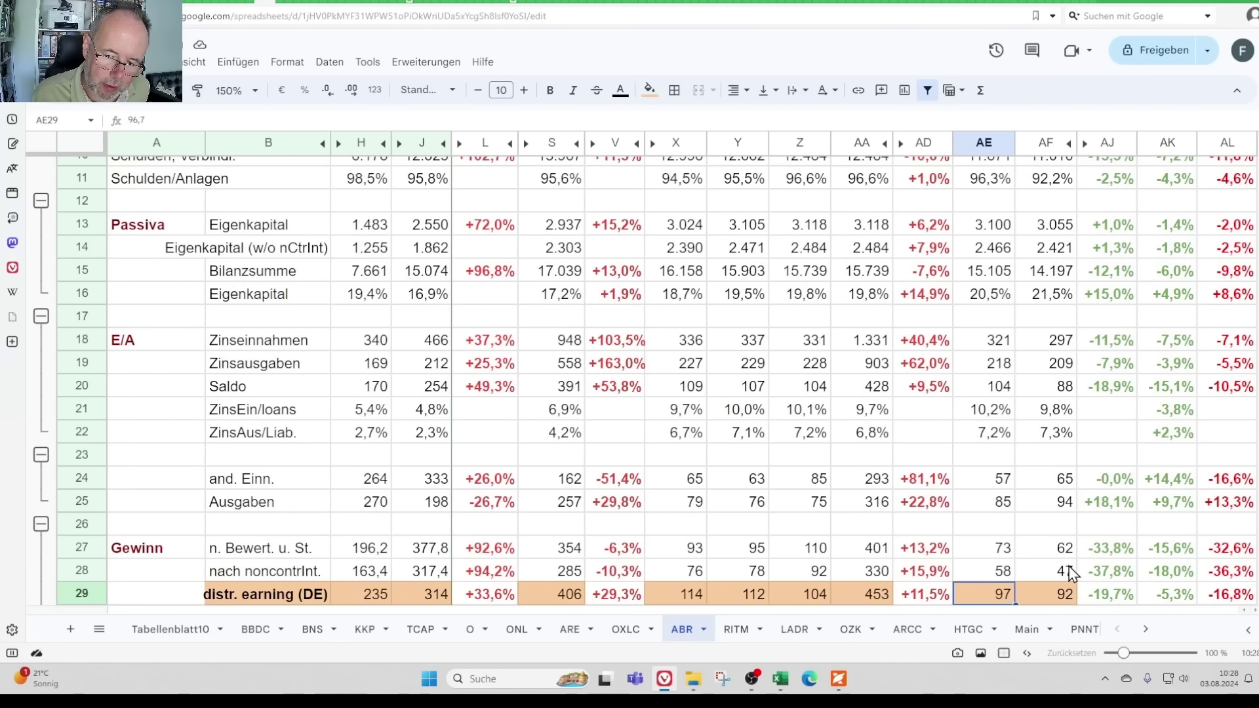
key(Right)
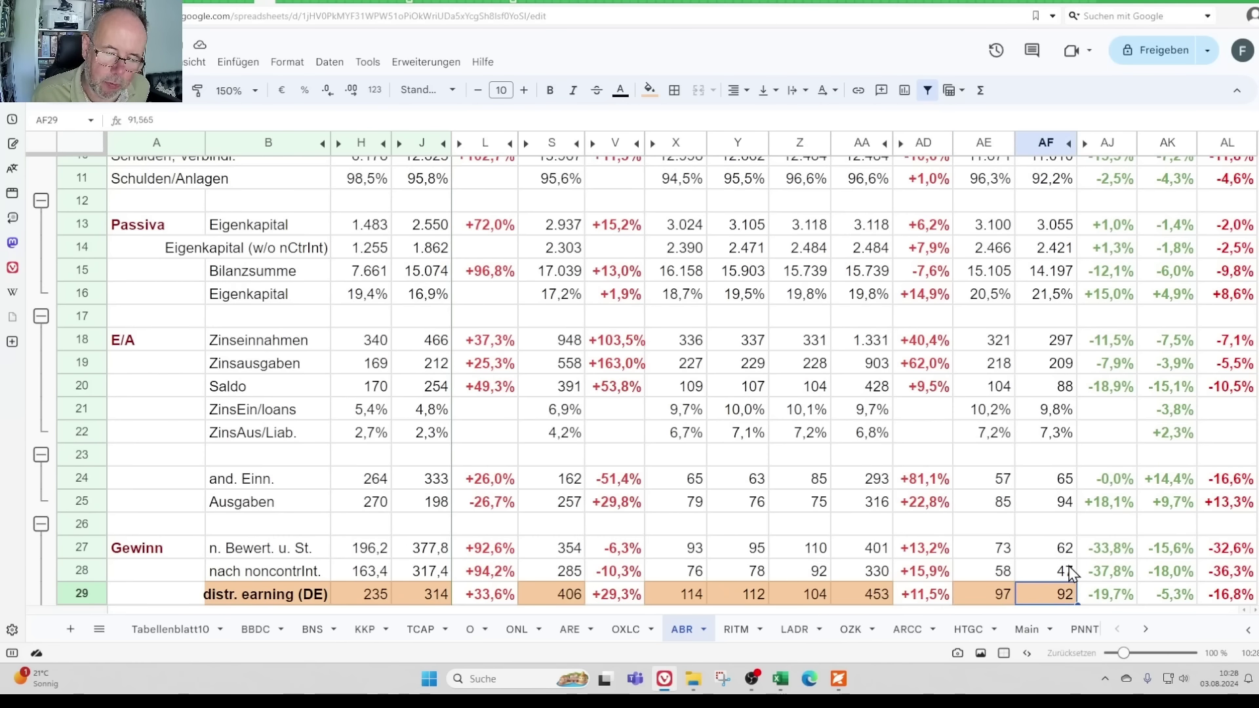
key(Left)
key(Left)
key(Left)
key(Left)
key(Left)
key(Left)
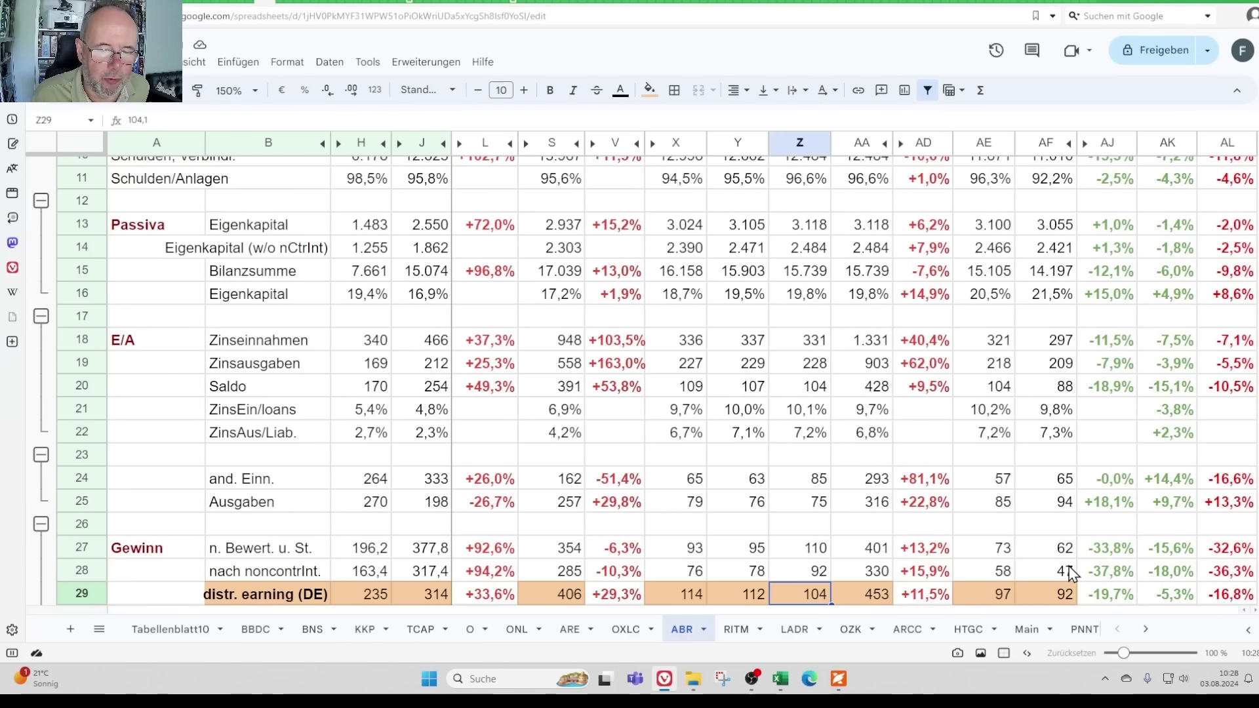
key(Right)
key(Right)
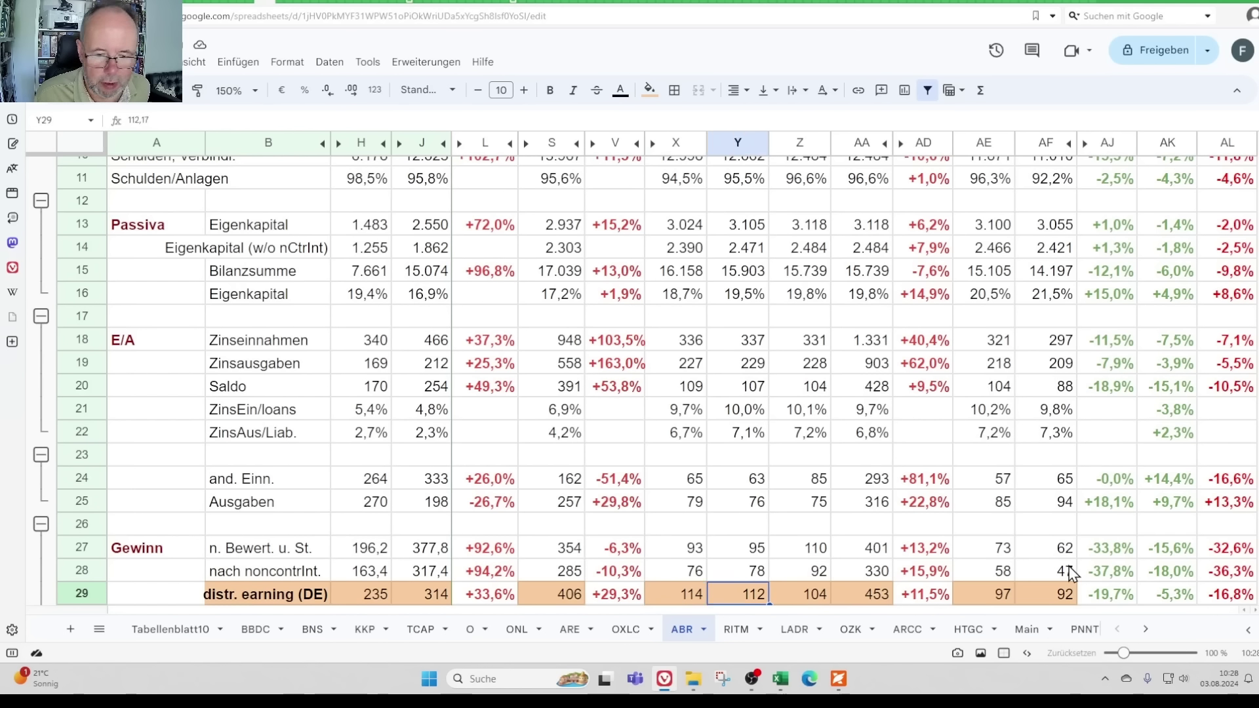
- Review the distributable earnings in row 29 from the annual figure in column S forward to Q1 2024
key(Left)
key(Left)
key(Left)
key(Left)
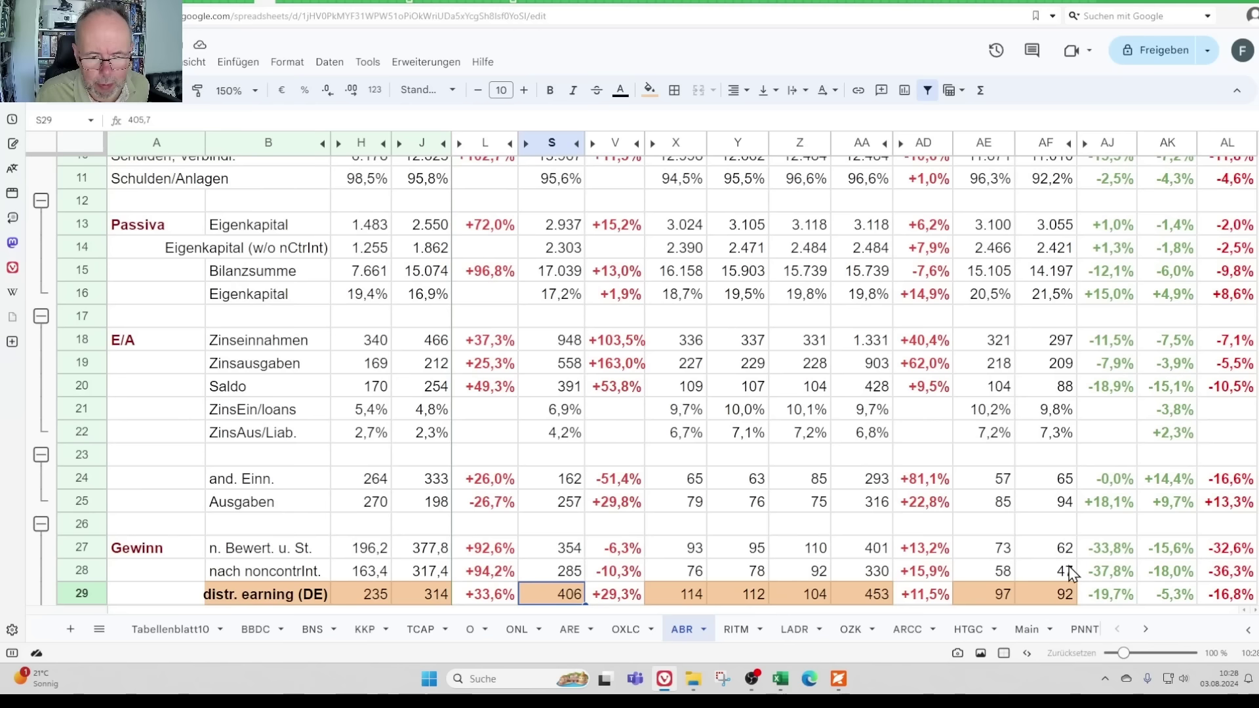
key(Right)
key(Right)
key(Right)
key(Right)
key(Right)
key(Right)
key(Right)
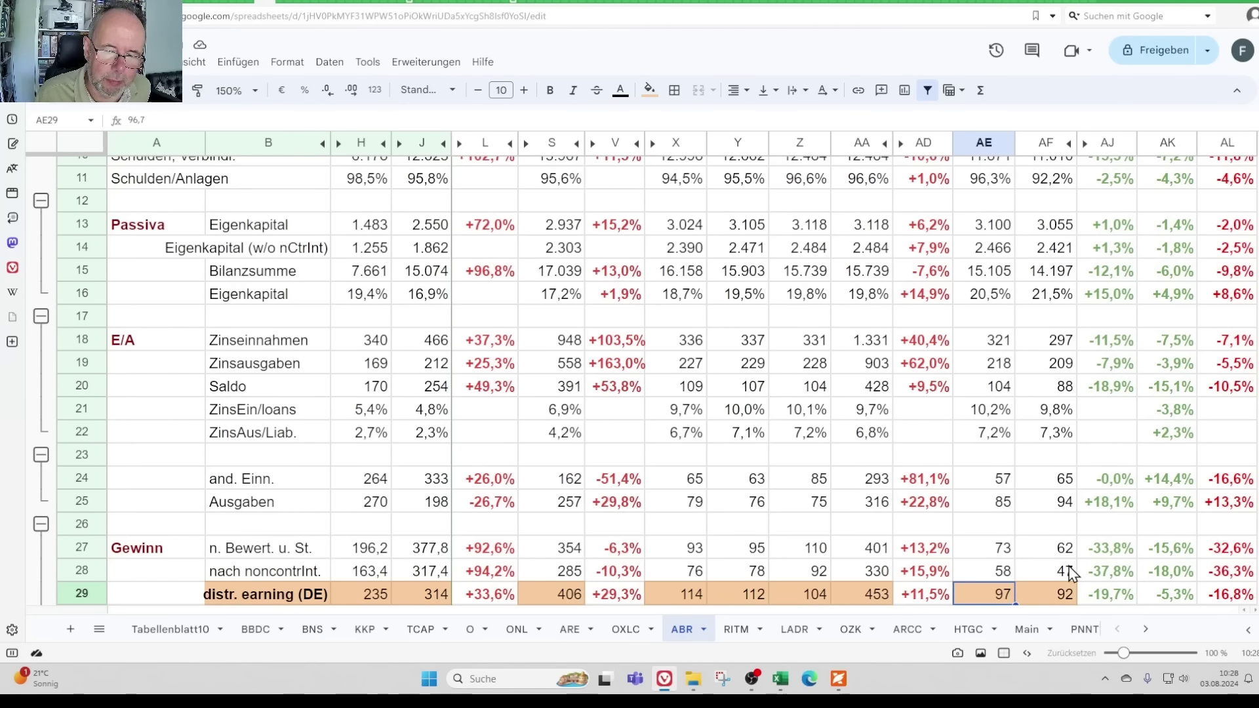
- Compare the full-year 2023 distributable earnings in AA29 with the Q1 and Q2 2024 figures
key(Left)
key(Left)
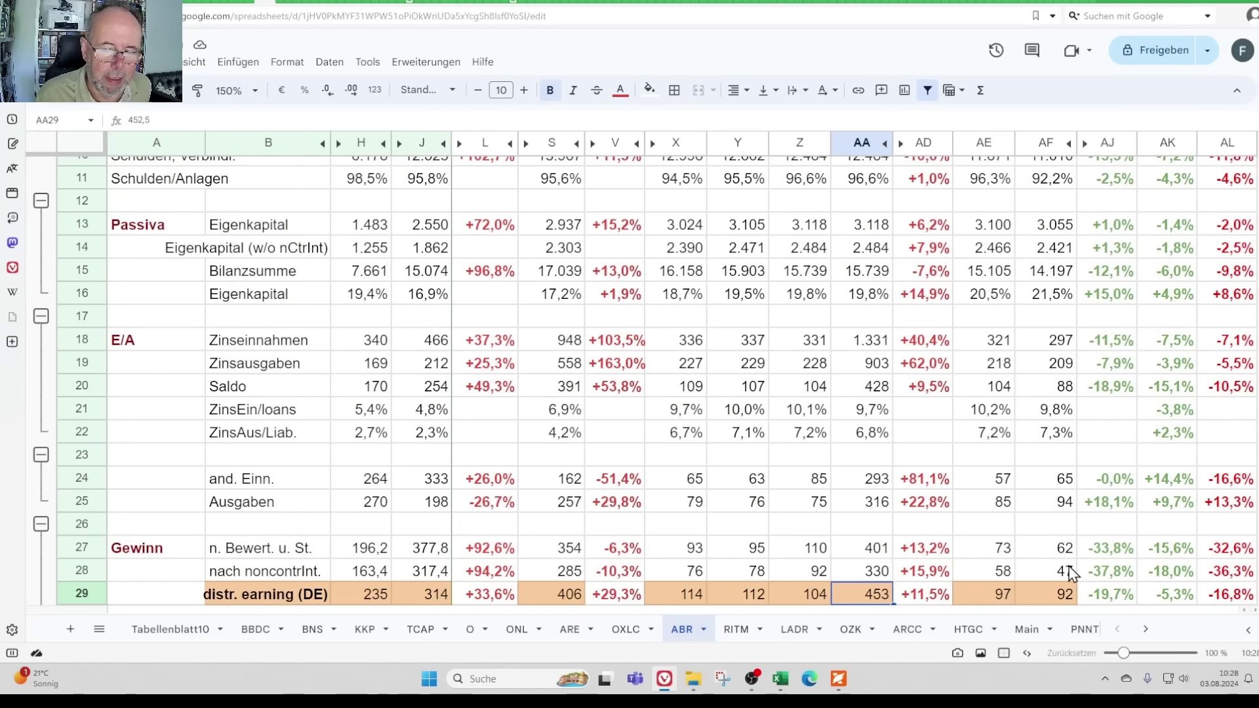
key(Right)
key(Right)
key(Right)
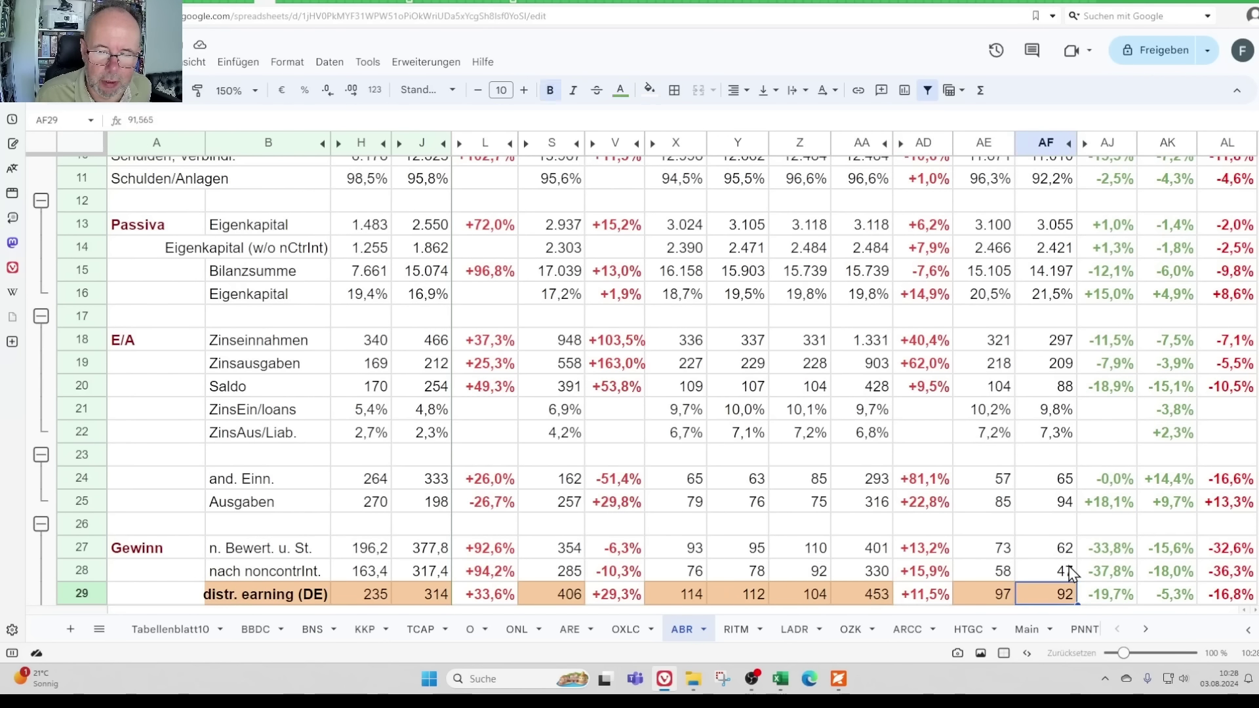
key(Left)
key(Left)
key(Left)
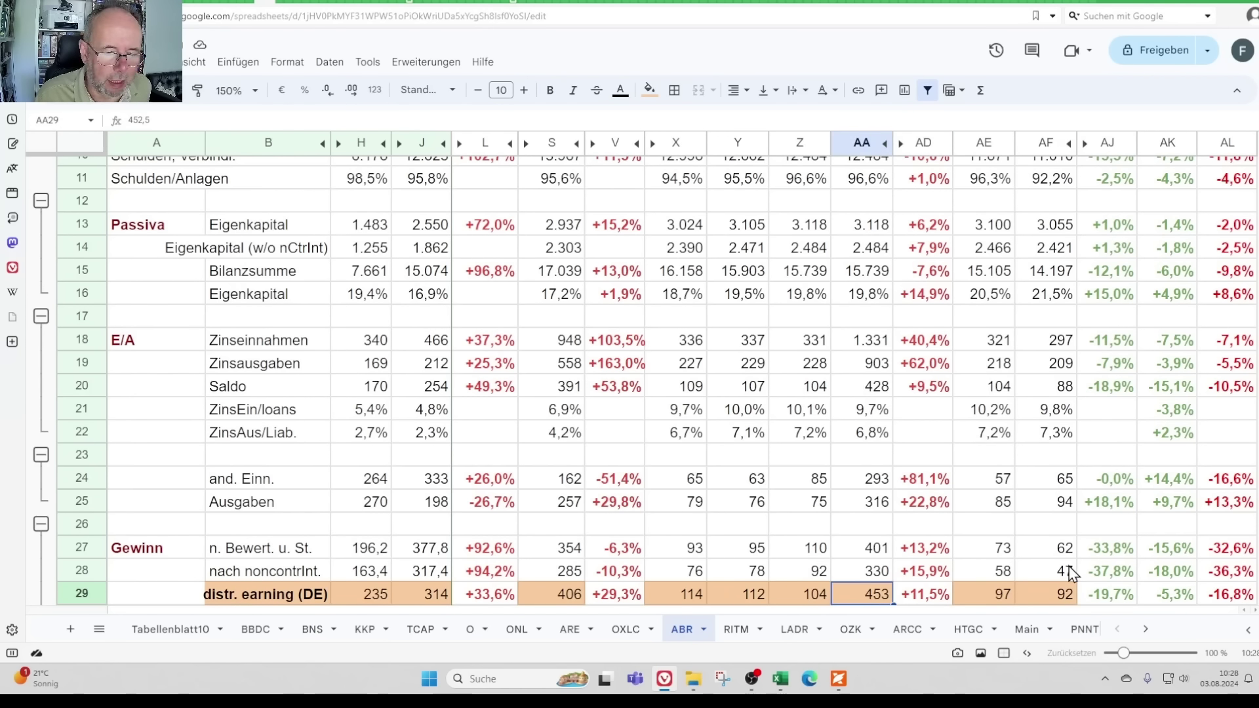
key(Right)
key(Right)
key(Right)
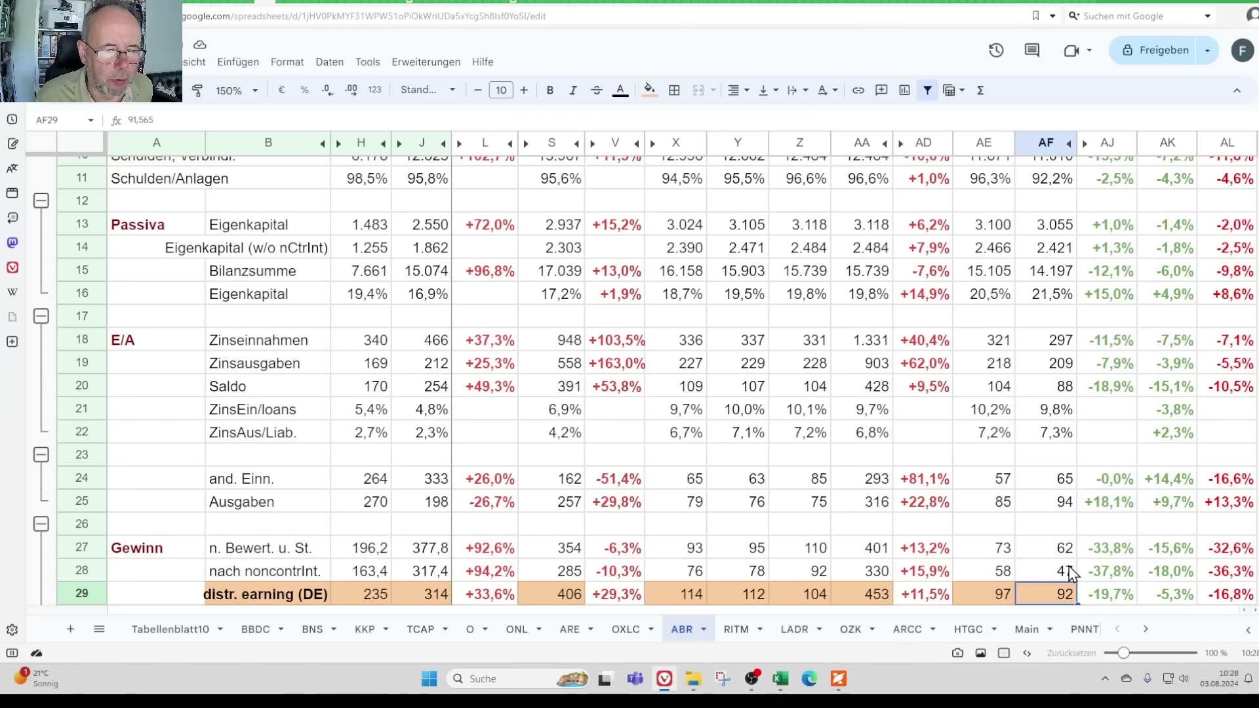
- Trace the DE/Einnahmen ratio in row 30 from Q2 2024 back to the annual figures in columns J and H
key(Down)
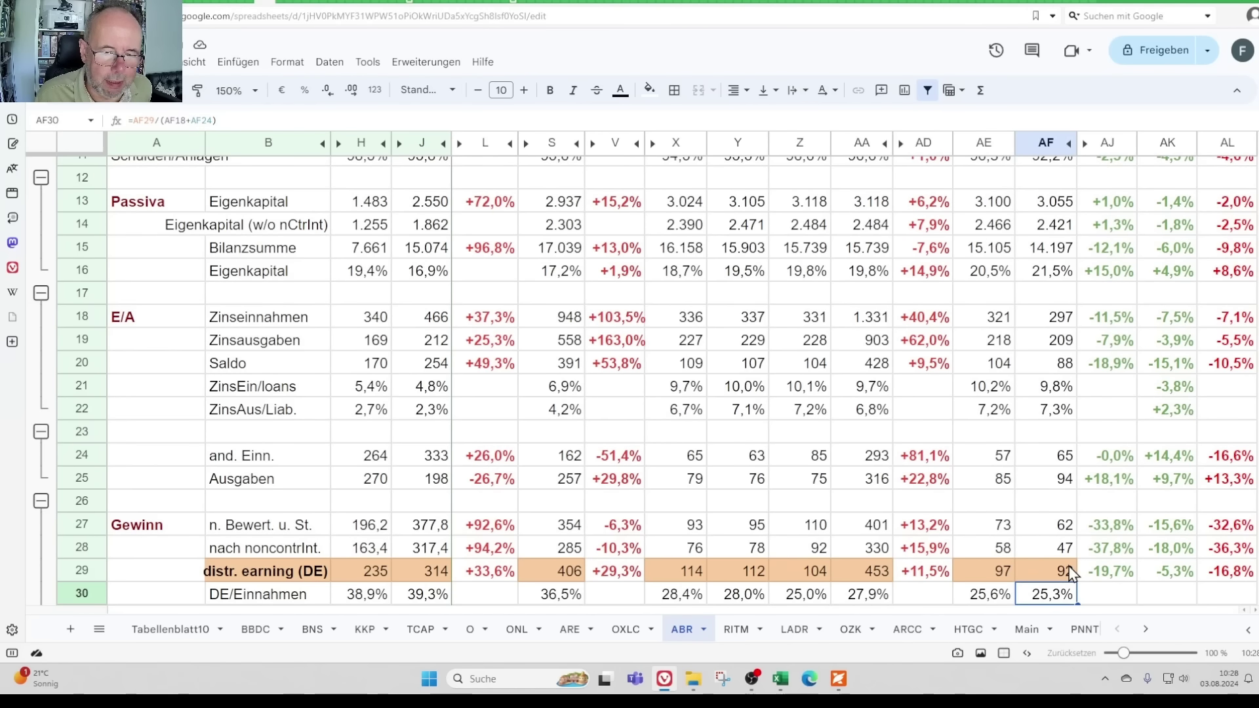
key(Left)
key(Left)
key(Left)
key(Left)
key(Left)
key(Left)
key(Left)
key(Left)
key(Left)
key(Left)
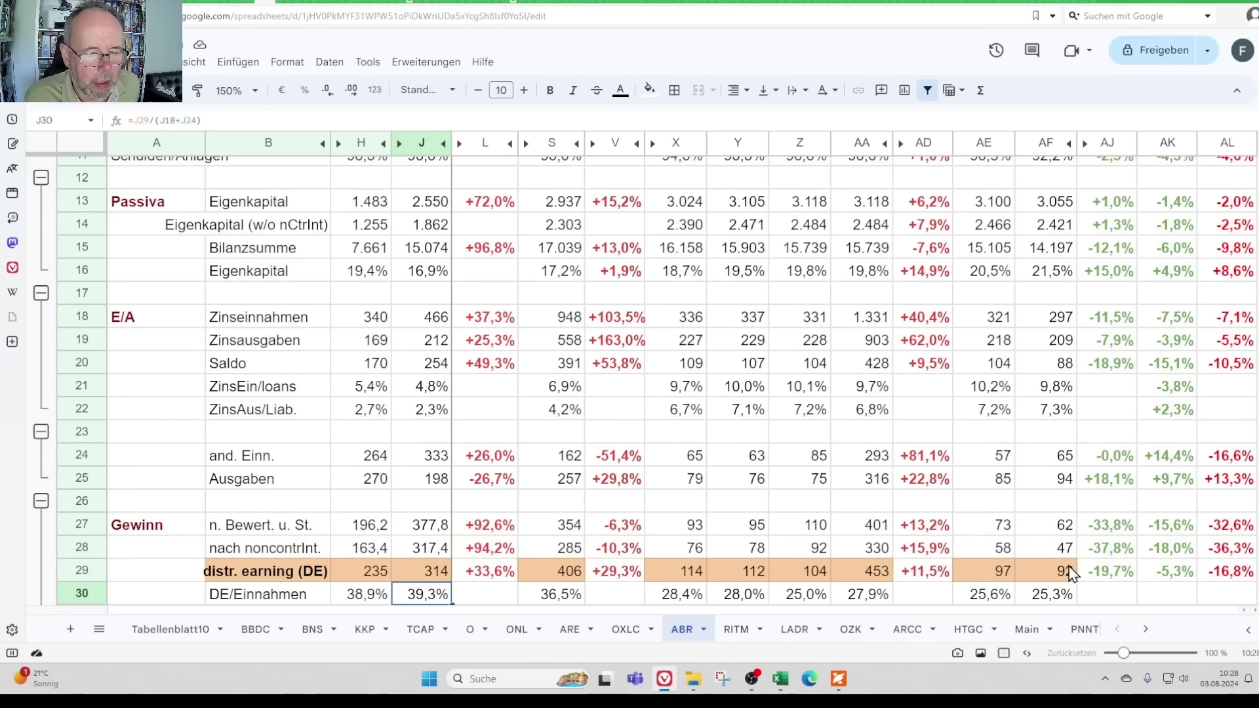
key(Left)
- Follow the DE/Einnahmen ratio in row 30 from the early annual columns forward to Q1 2024
key(Right)
key(Right)
key(Right)
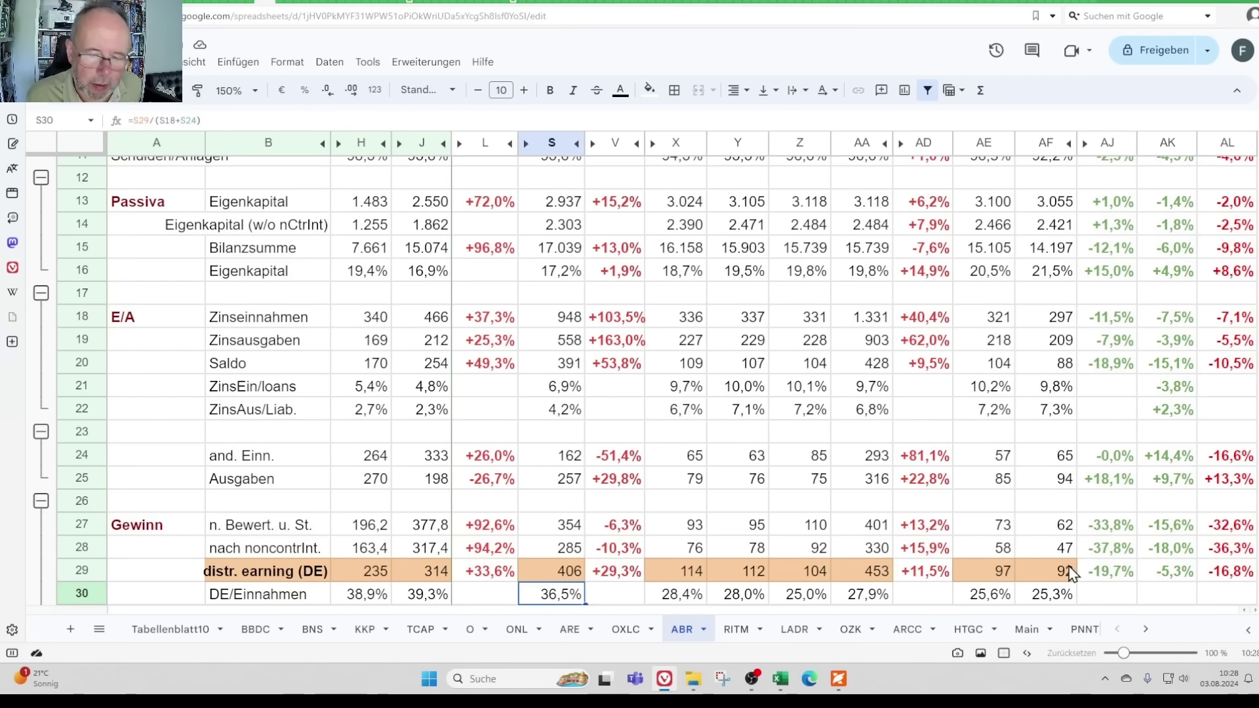
key(Right)
key(Right)
key(Right)
key(Right)
key(Right)
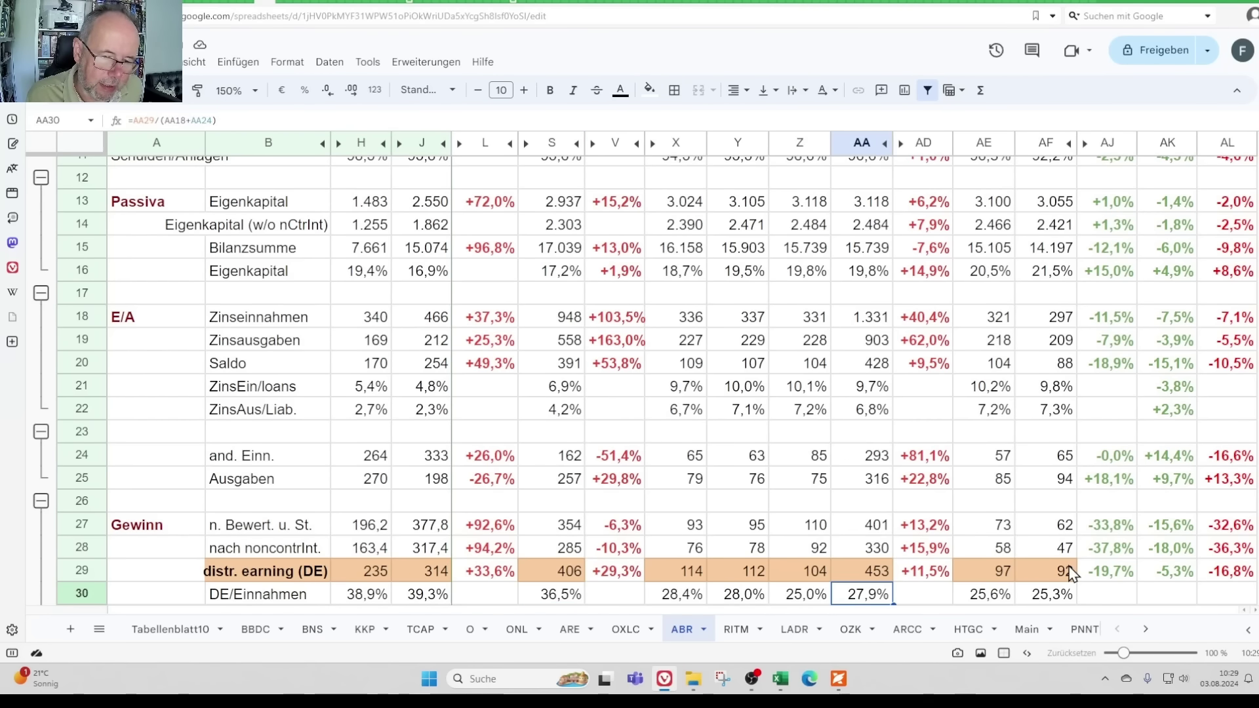
key(Right)
key(Right)
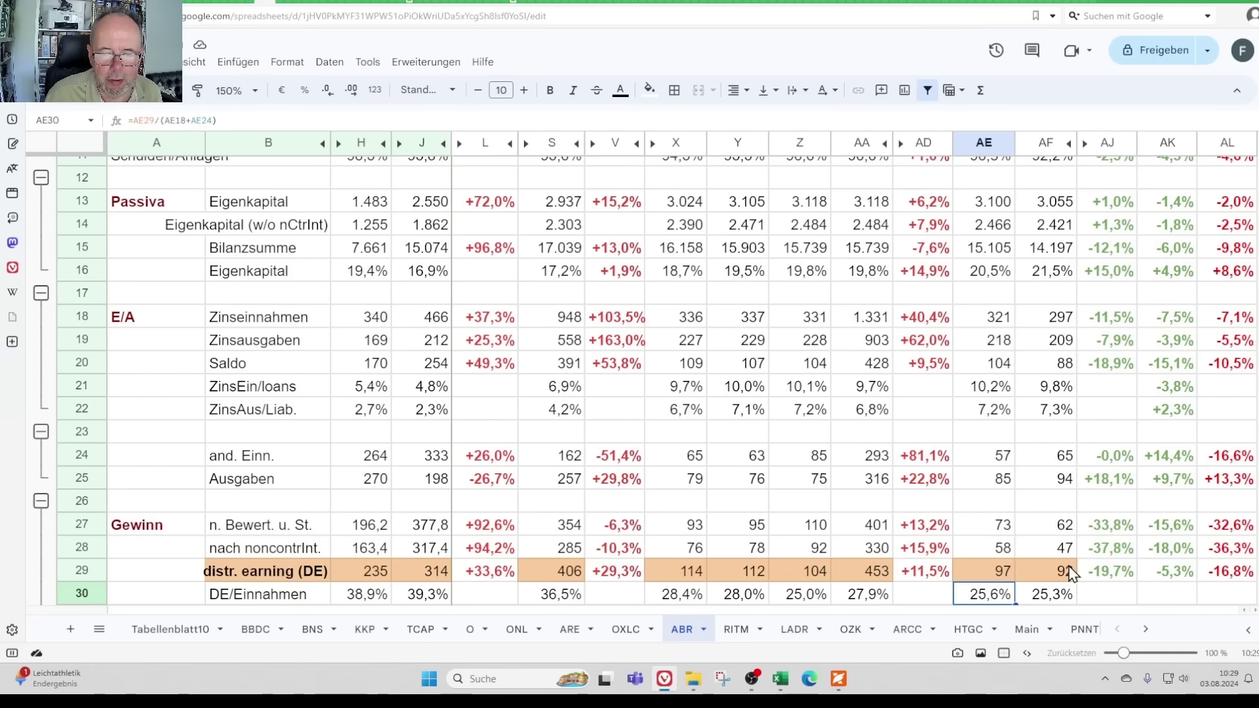
- Compare the average share count in row 31 between Q1 2024 and full-year 2023
key(Down)
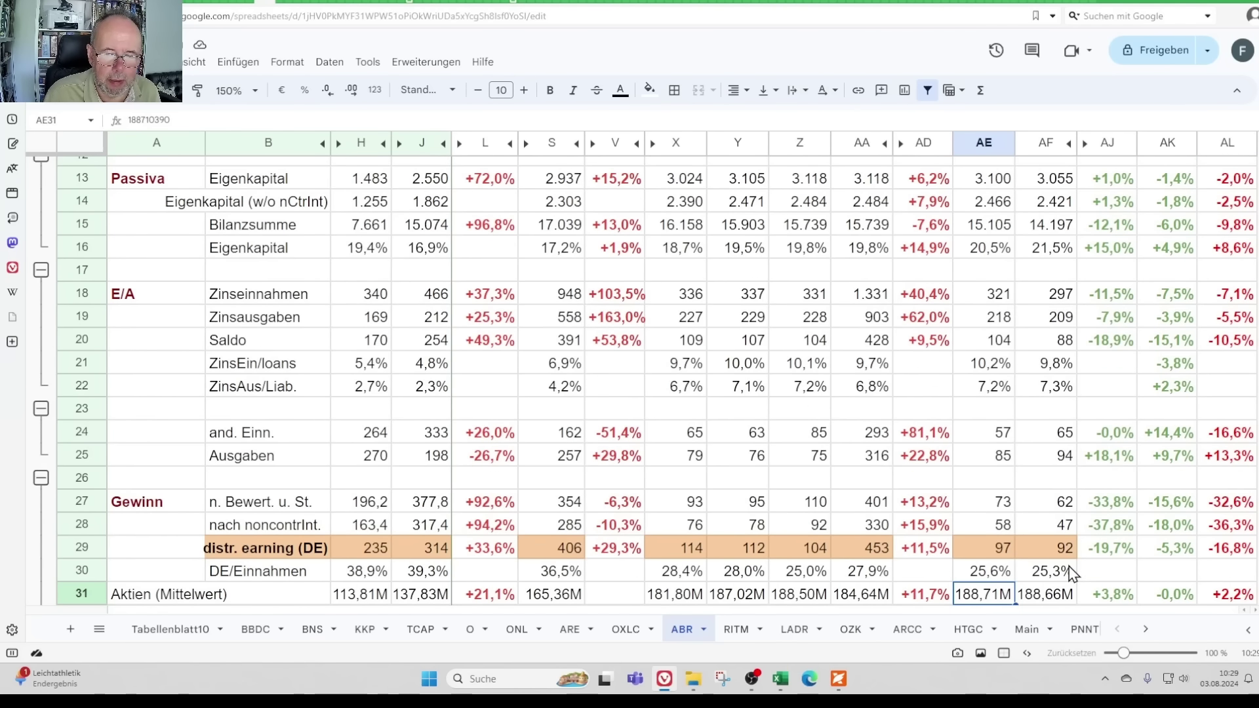
key(Left)
key(Left)
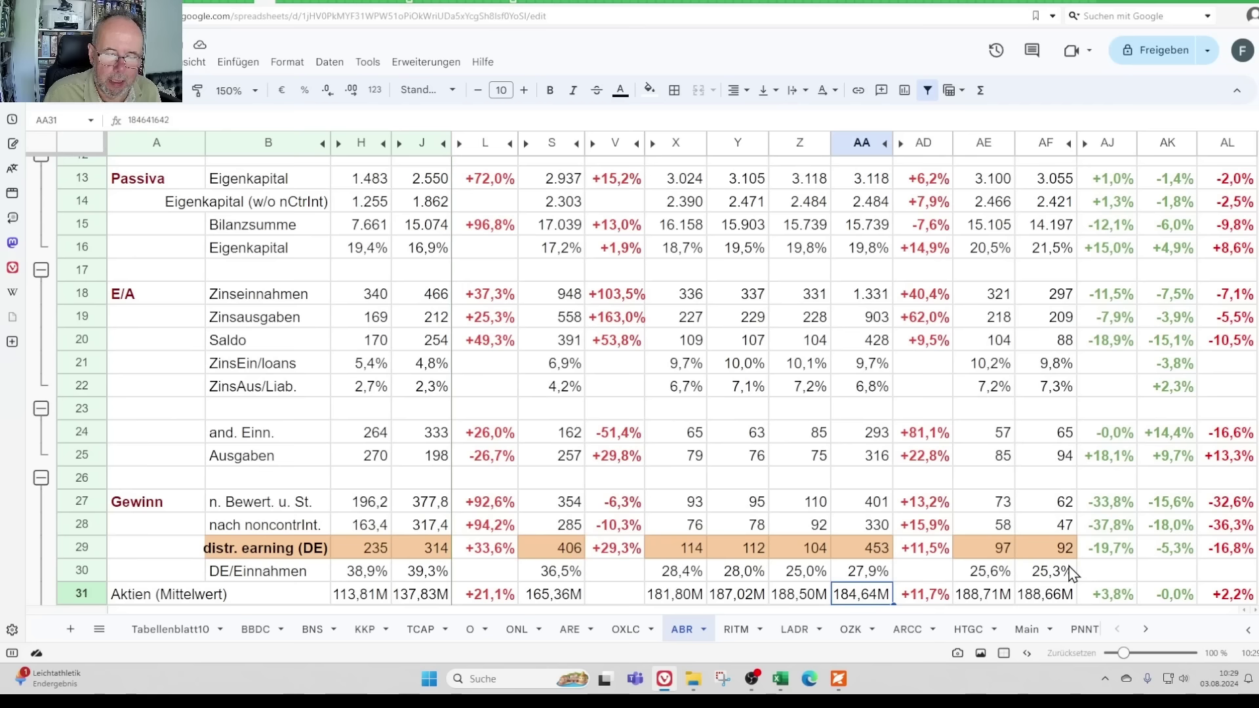
- Compare the closing share count in row 32 between the end of 2023 and Q1 2024
key(Down)
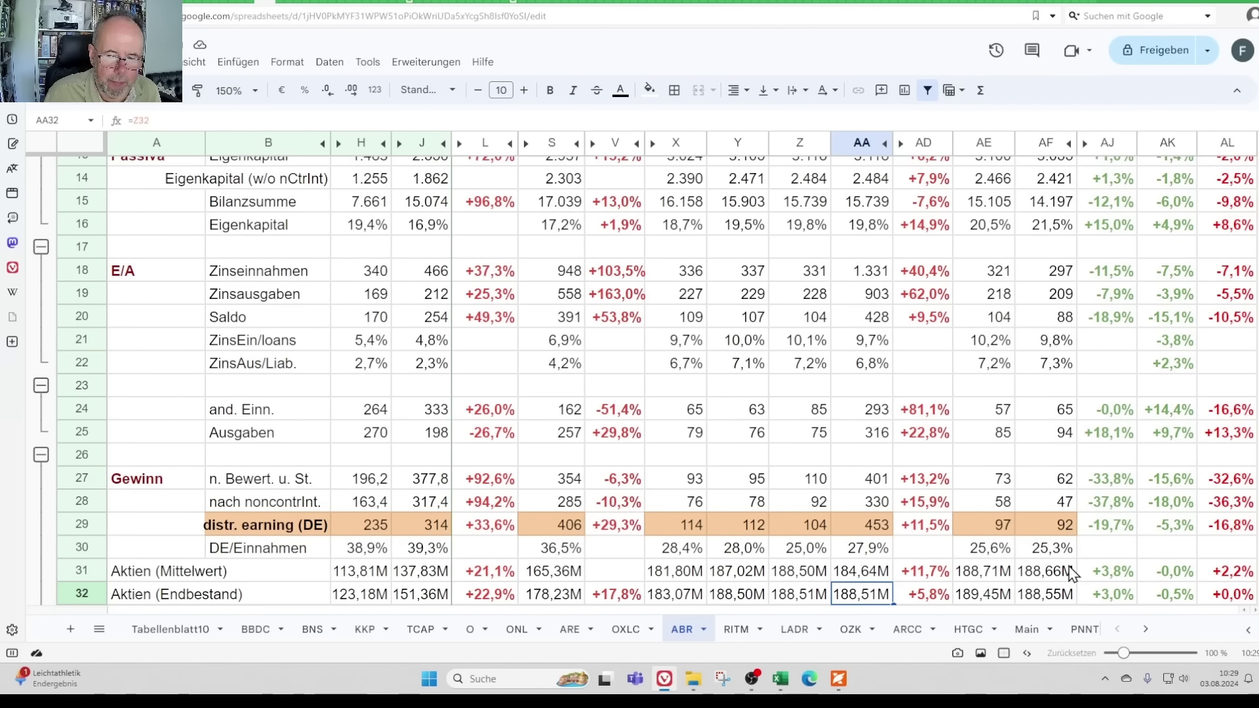
key(Right)
key(Right)
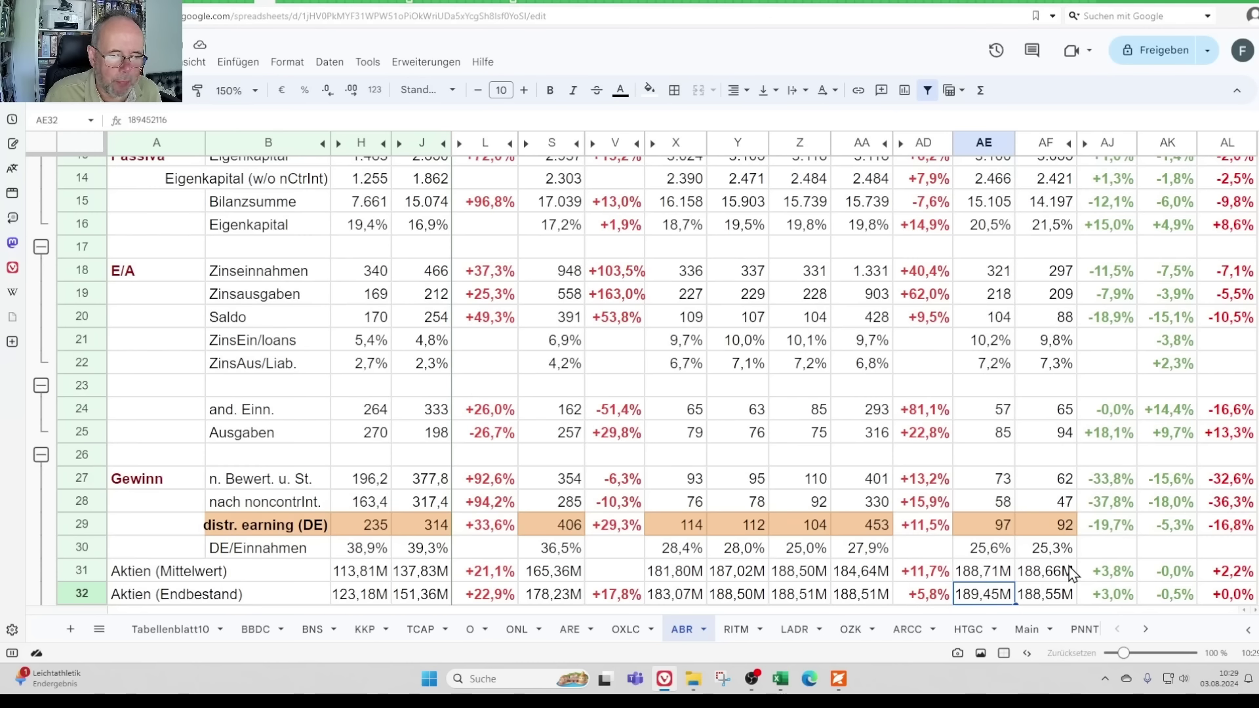
key(Left)
key(Left)
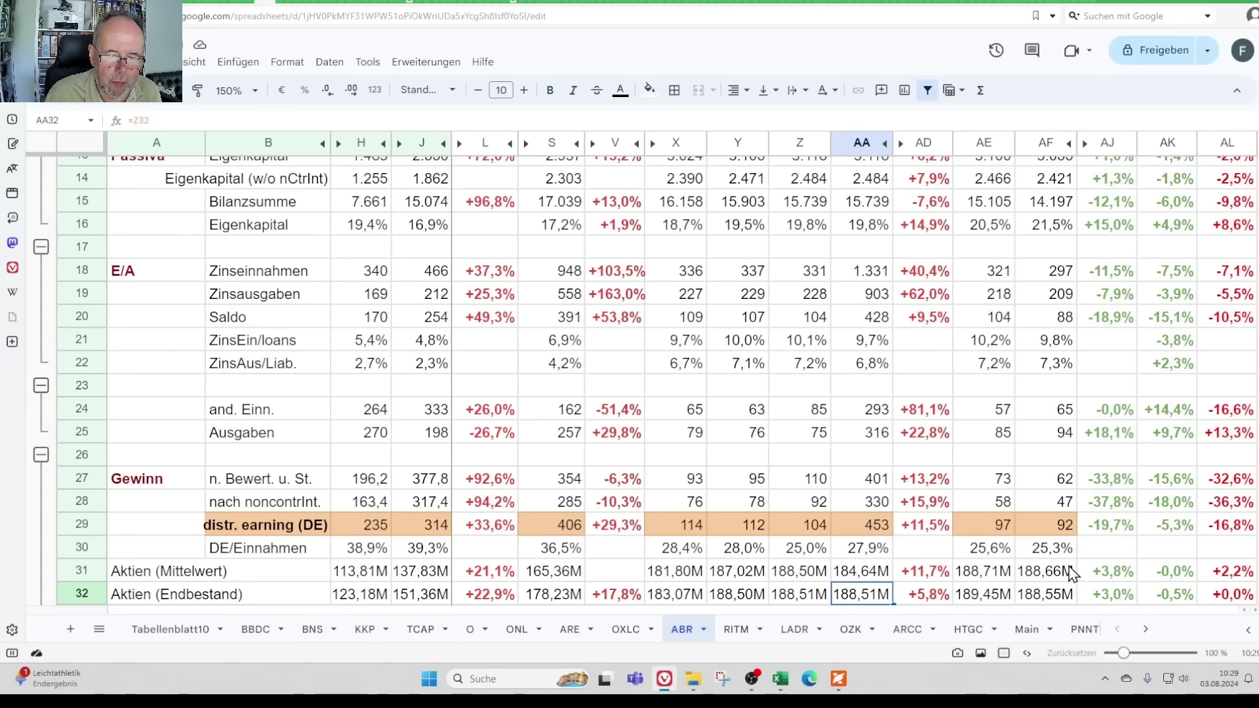
- Compare the closing share count in row 32 between Q1 2024 and Q2 2024
key(Right)
key(Right)
key(Right)
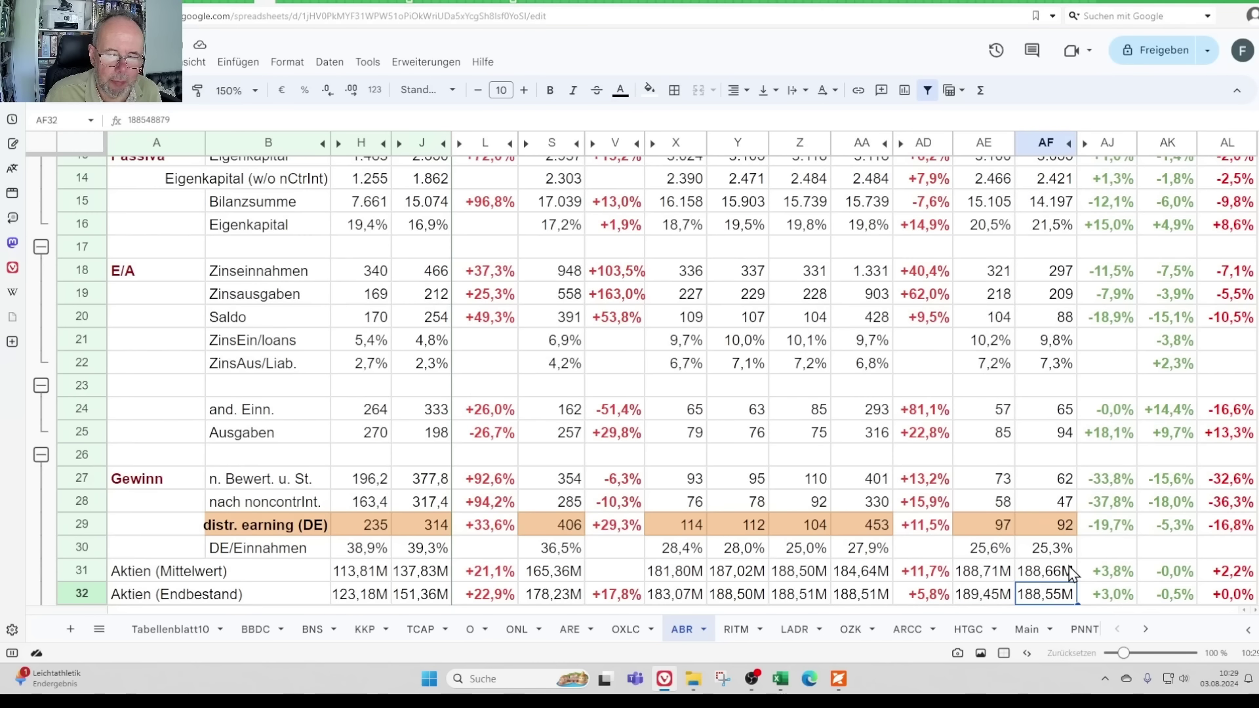
key(Left)
key(Right)
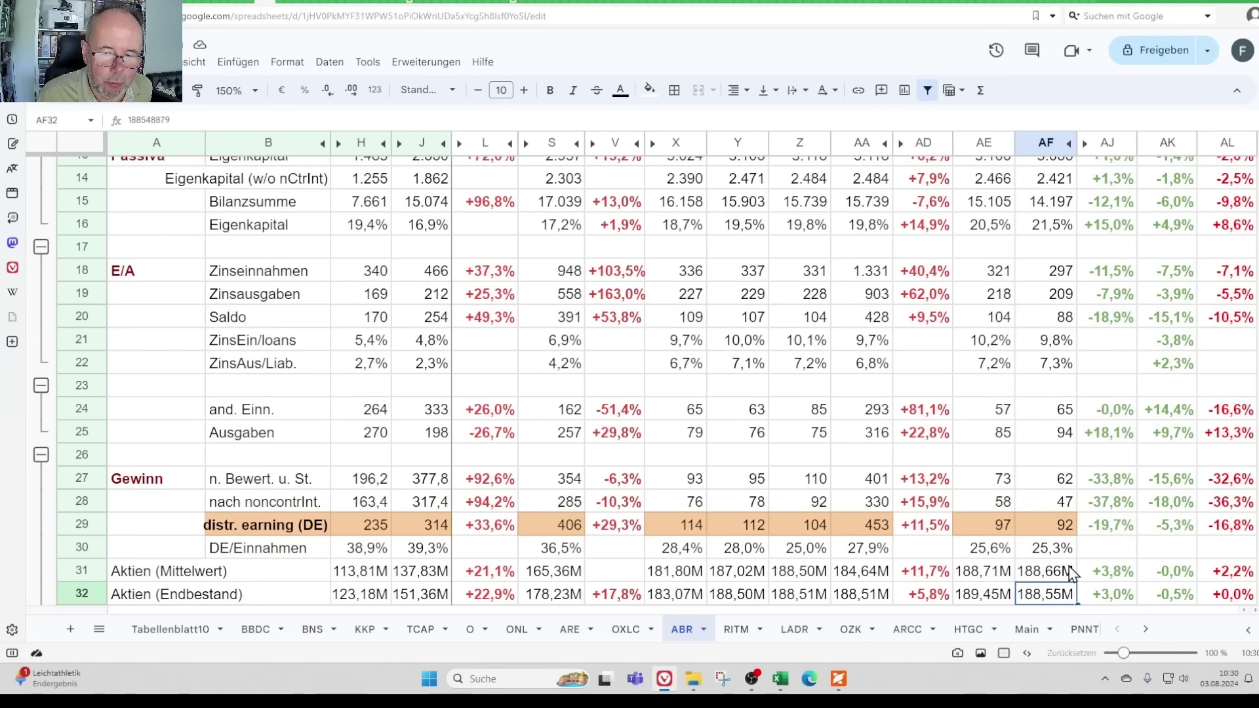
key(Left)
key(Right)
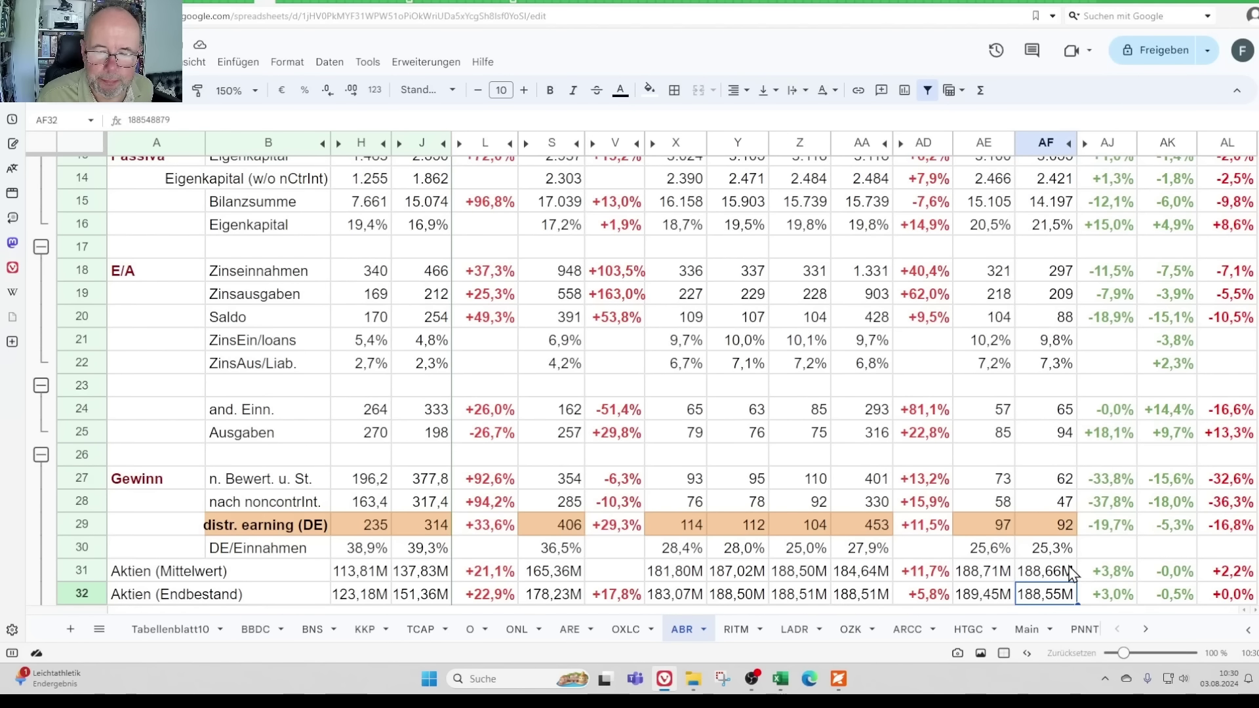
- Trace the share price in row 33 from Q2 2024 back to Q4 and Q3 2023
key(Down)
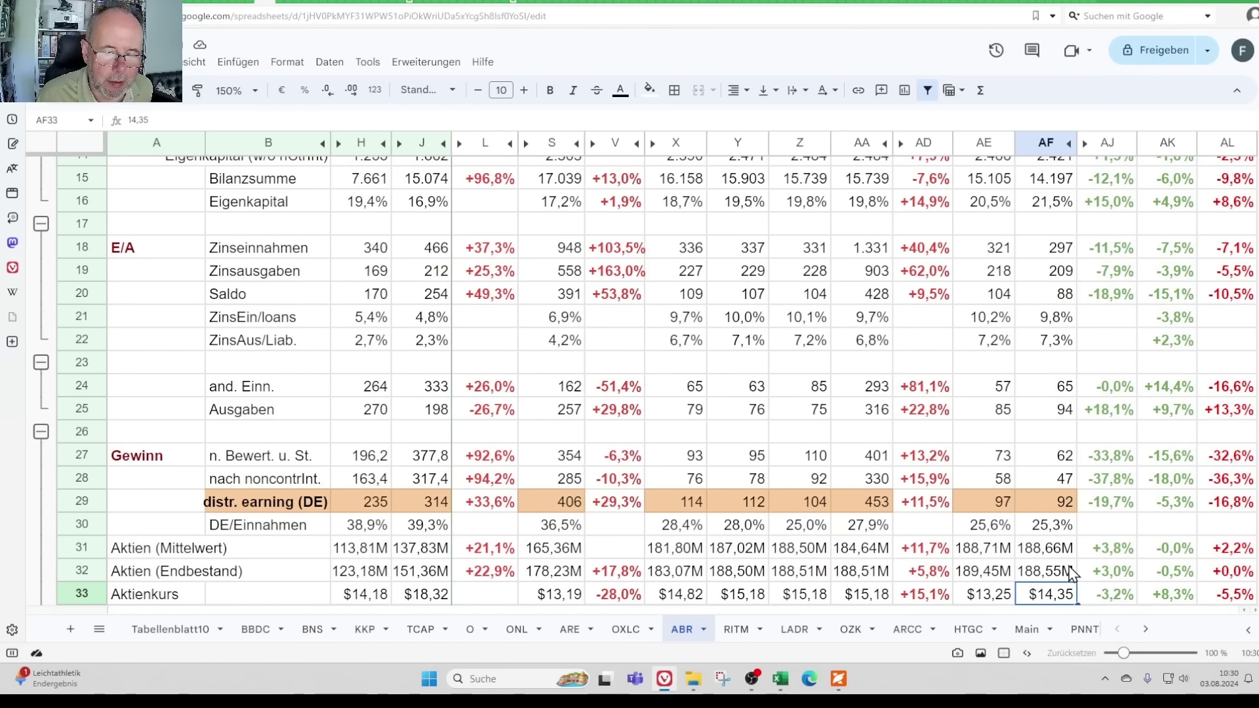
key(Left)
key(Left)
key(Left)
key(Left)
key(Left)
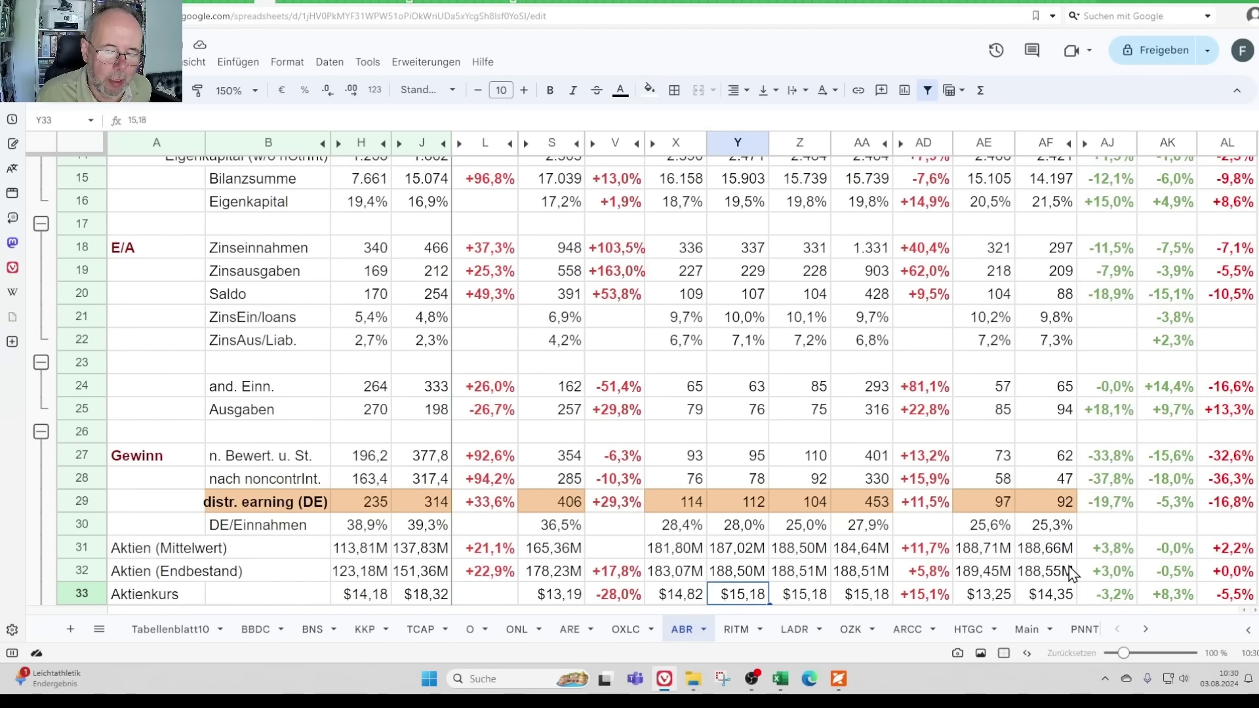
key(Right)
key(Left)
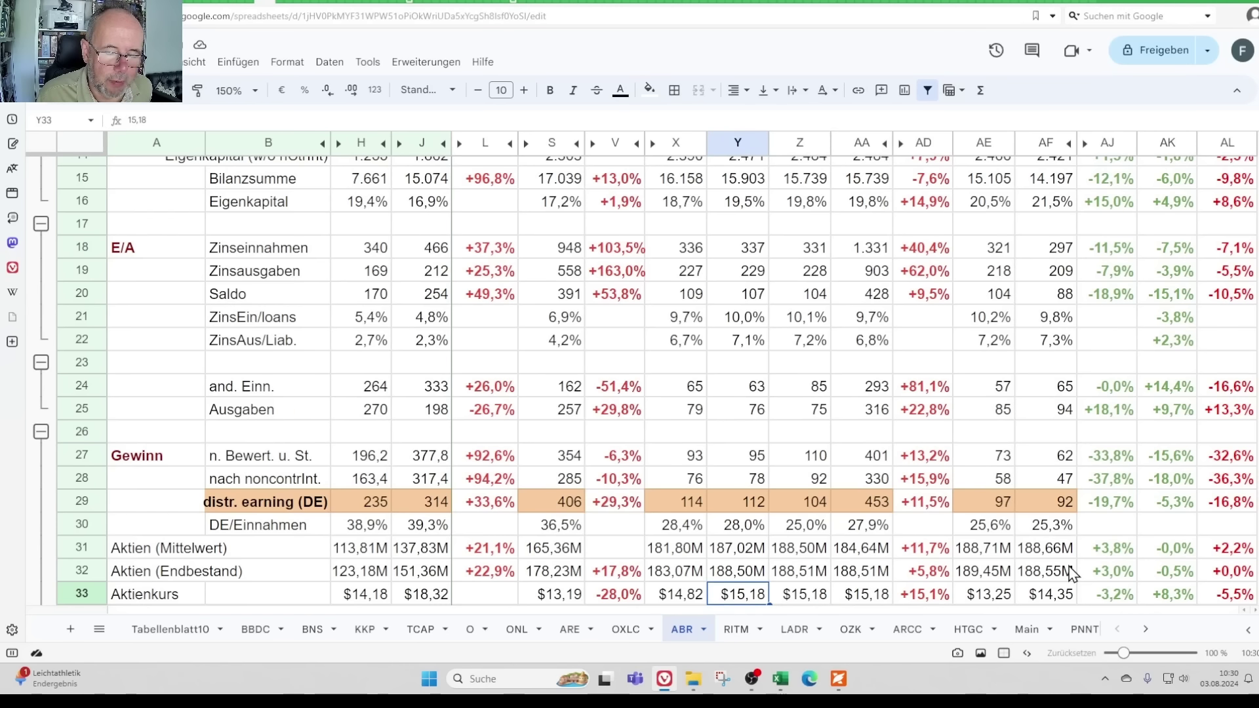
key(Right)
key(Left)
key(Right)
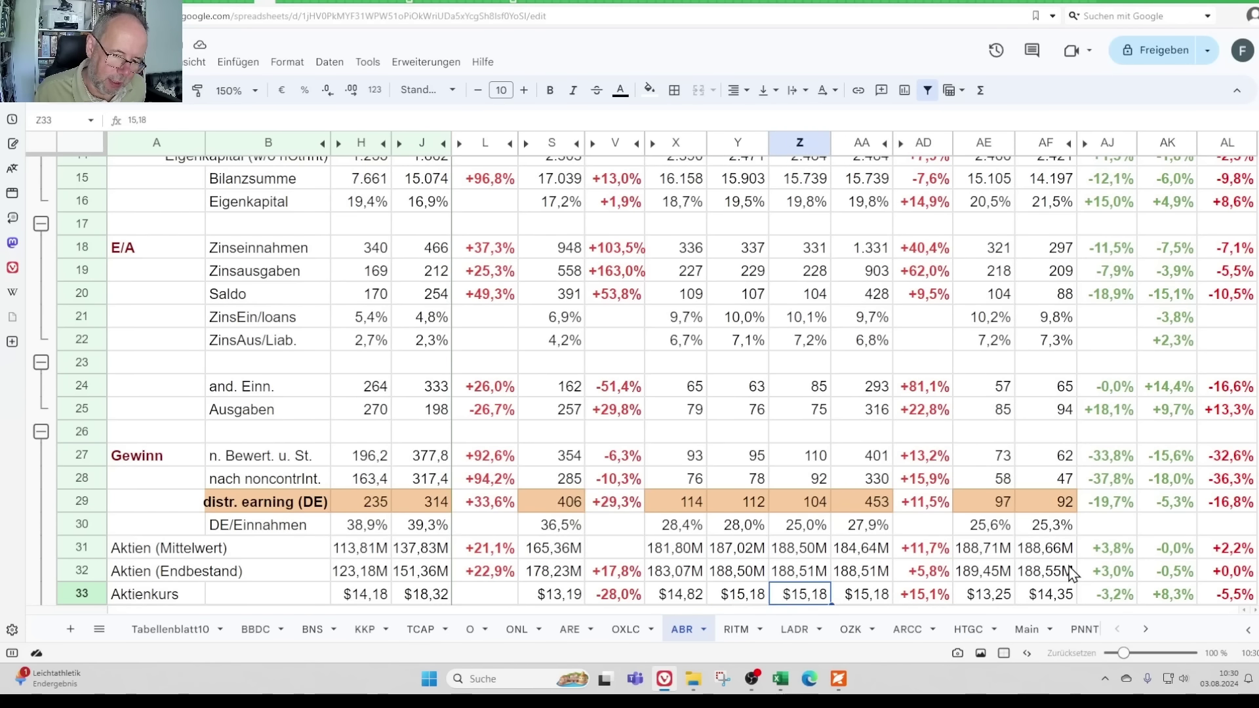
- Follow the share price in row 33 from Q4 2023 forward through Q1 to Q2 2024
key(Right)
key(Right)
key(Right)
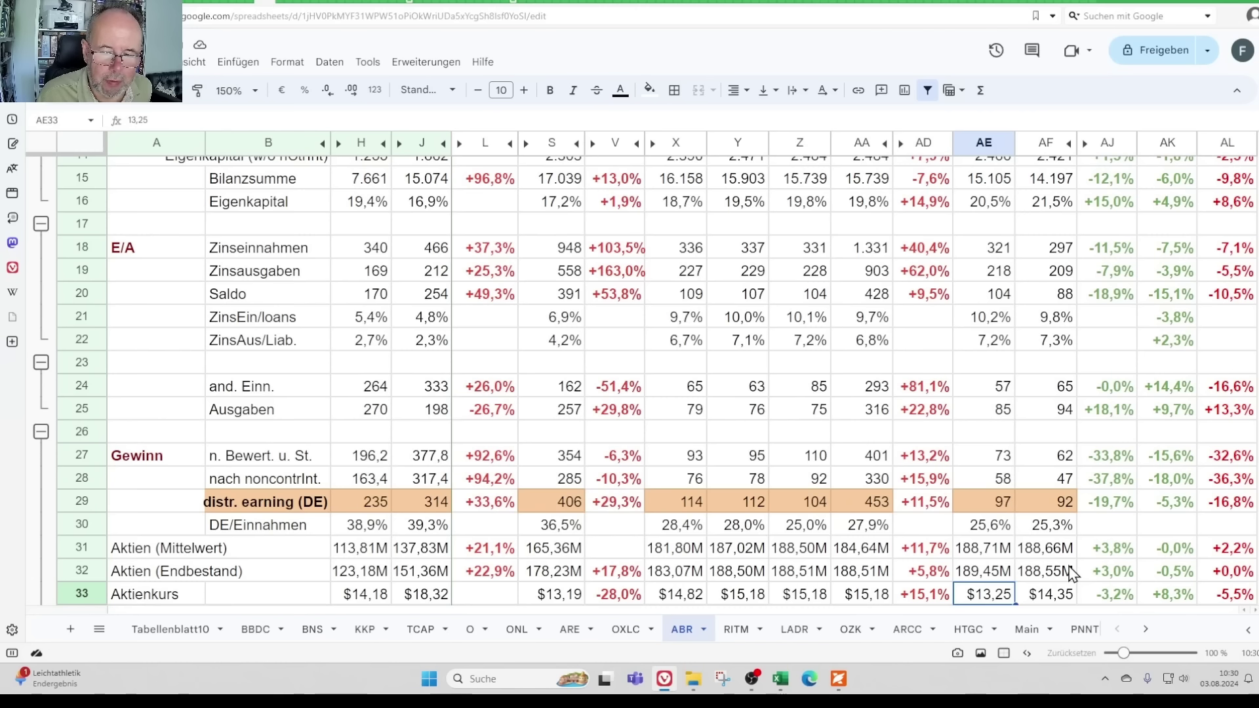
key(Right)
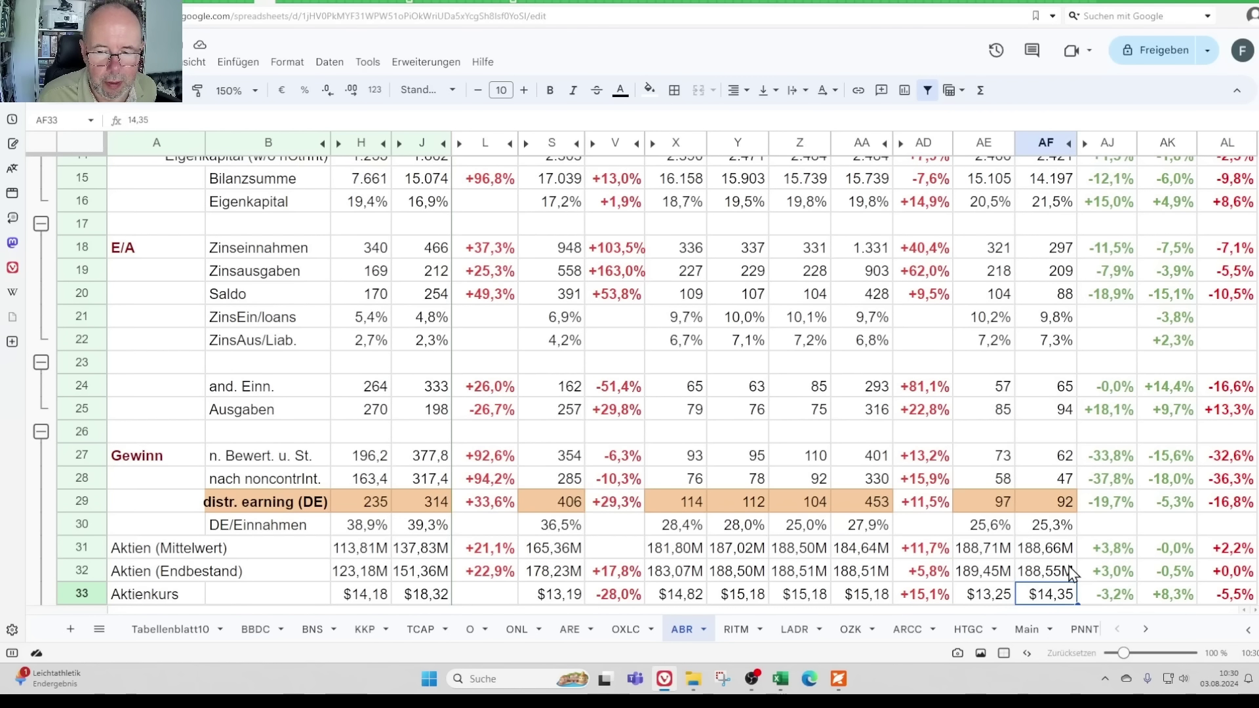
- Recheck the Q2 2024 share price against the earlier quarters back to Q4 2023
key(Left)
key(Left)
key(Left)
key(Left)
key(Right)
key(Right)
key(Right)
key(Right)
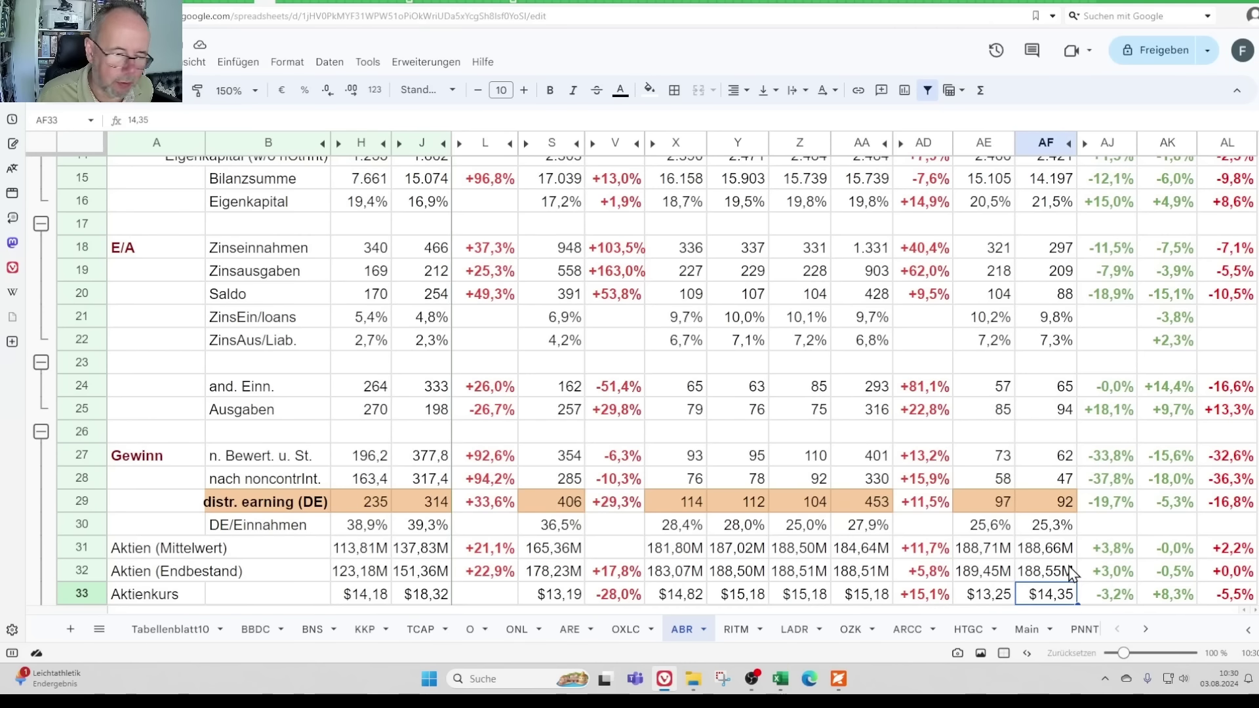
- Review Q2 2024 market capitalisation, Anlage/Aktie and book value per share in rows 34 to 36
key(Down)
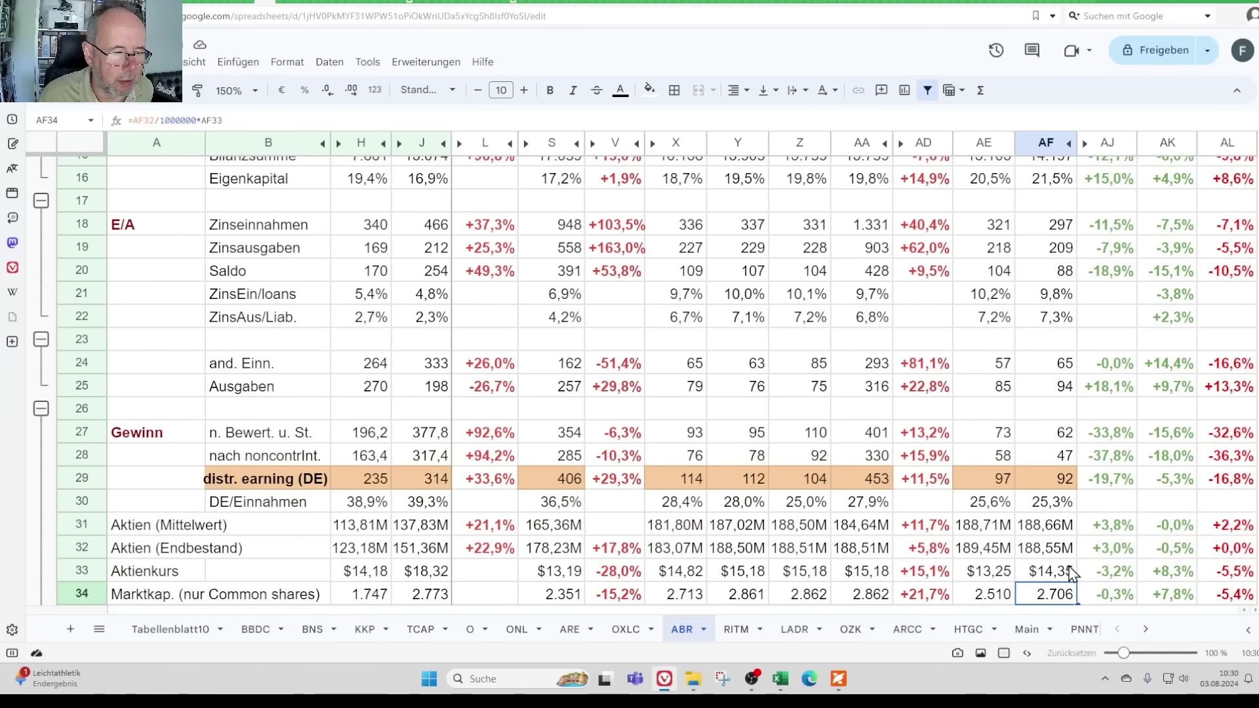
key(Down)
key(Down)
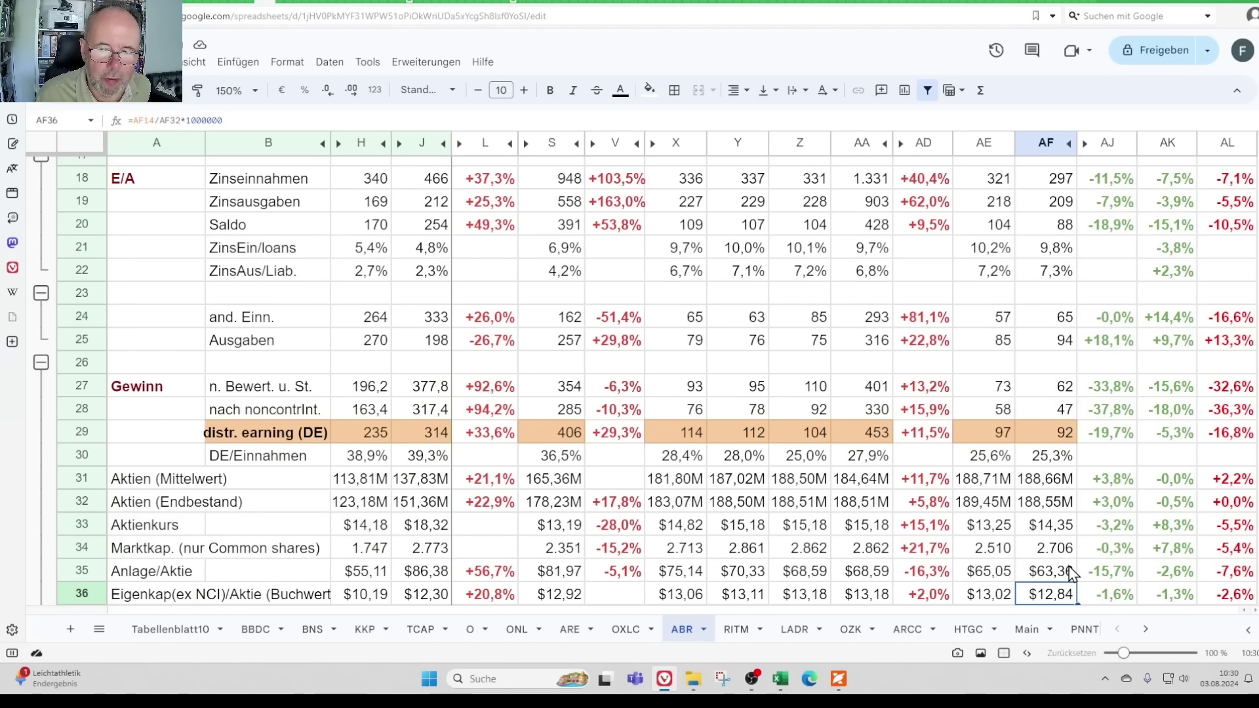
- Go back to the closing share count in row 32 and recheck Q2 2024 against Q1 2024
key(Up)
key(Up)
key(Up)
key(Up)
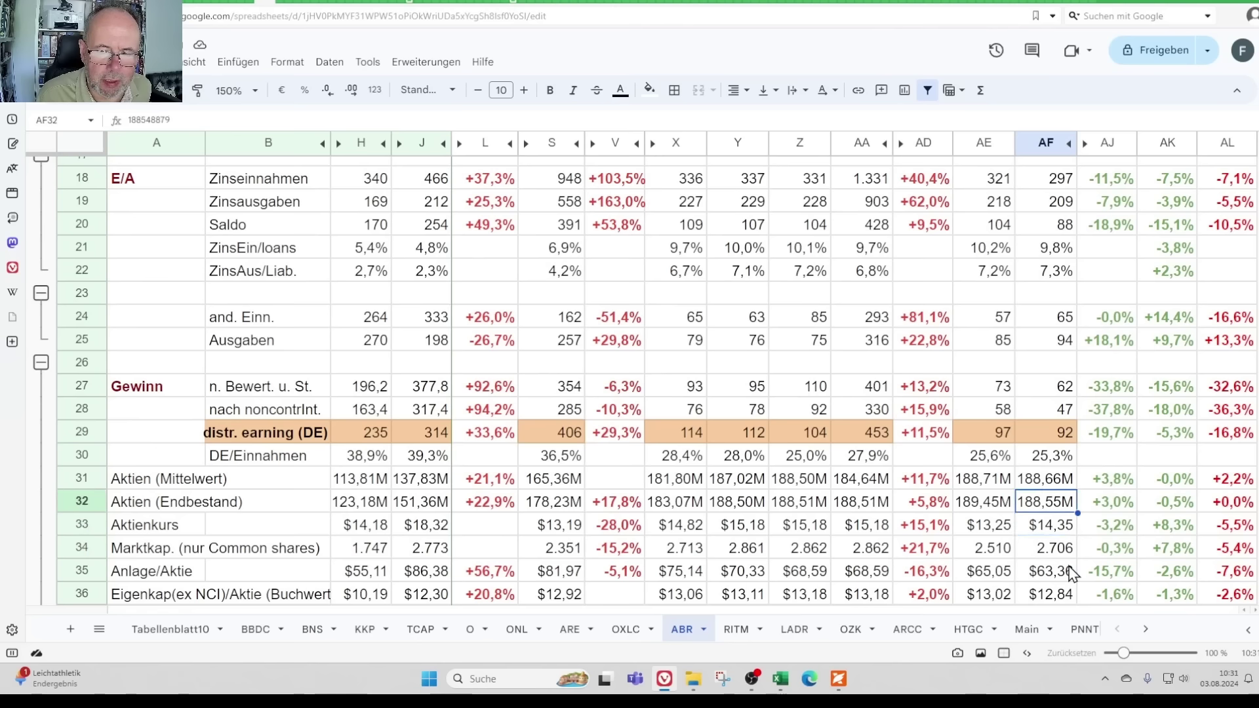
key(Left)
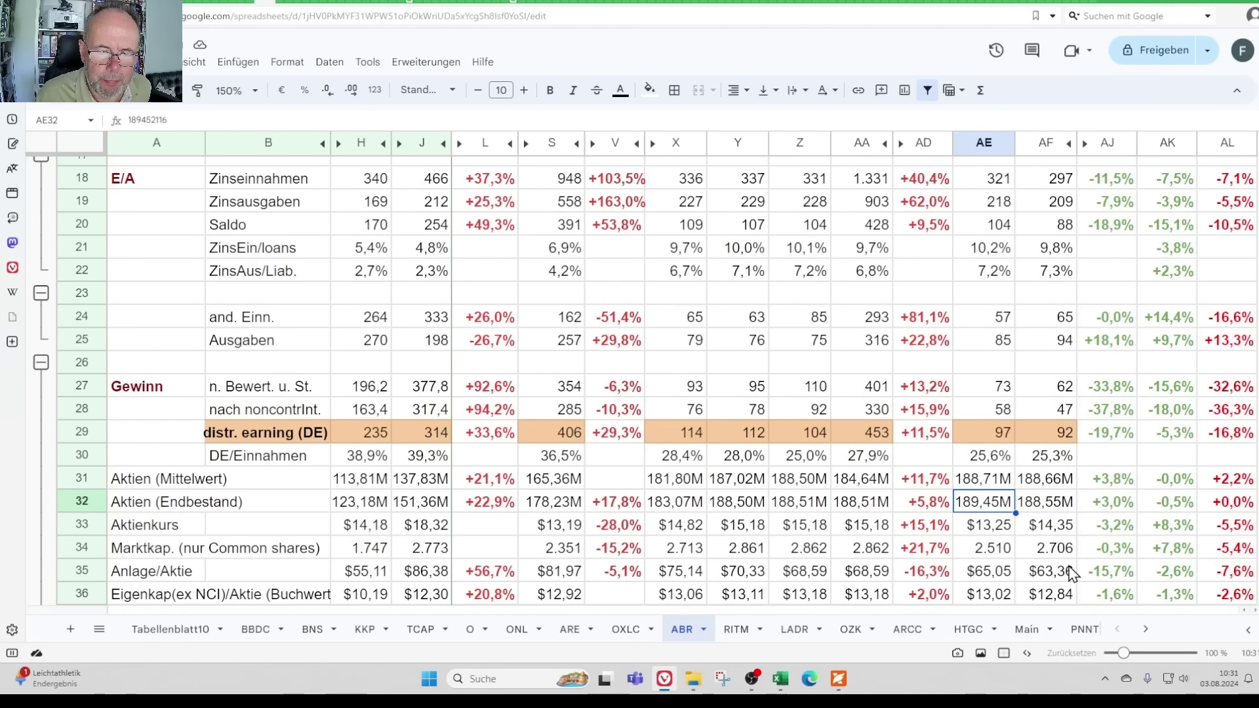
key(Right)
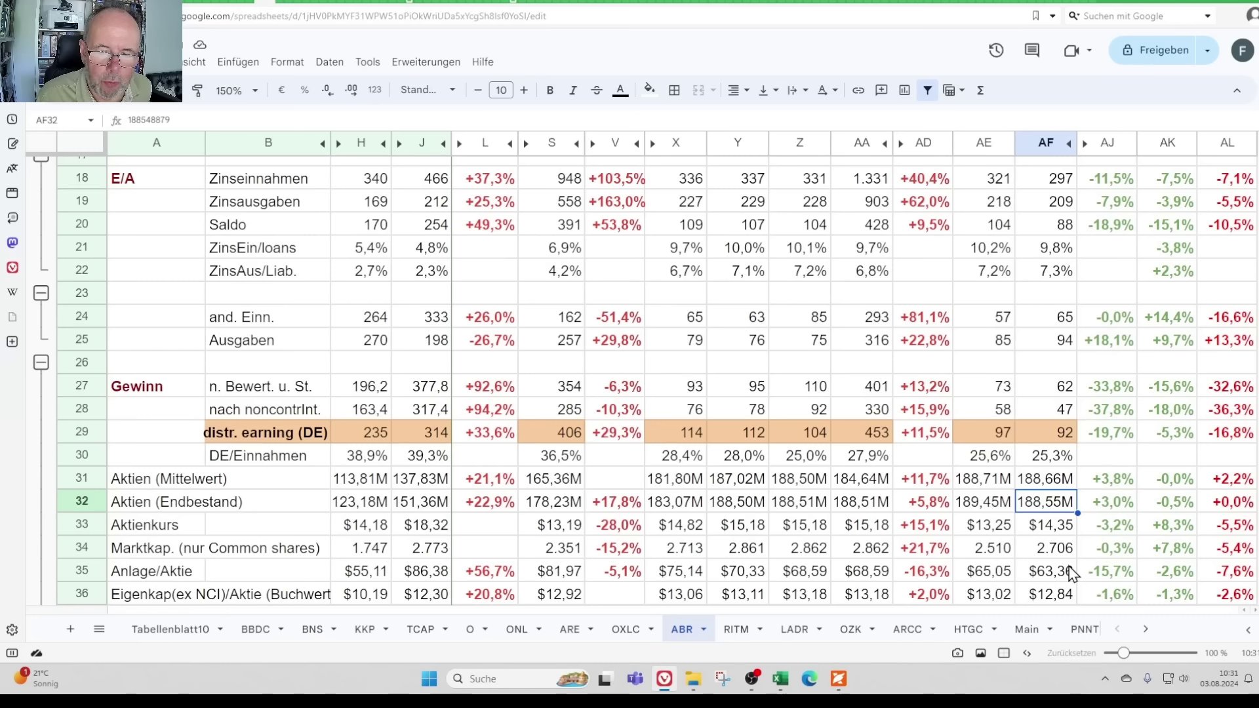
- Trace the book value per share in row 36 from Q2 2024 back to the annual figure in column S
key(Down)
key(Down)
key(Down)
key(Down)
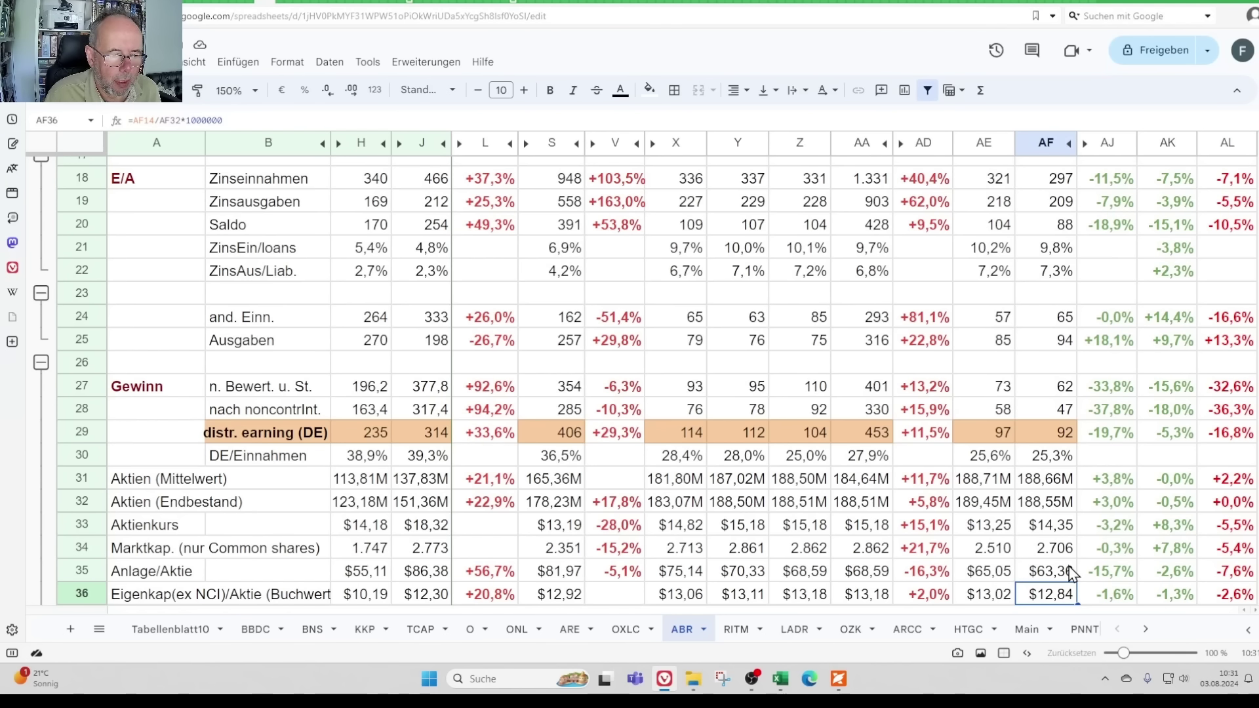
key(Left)
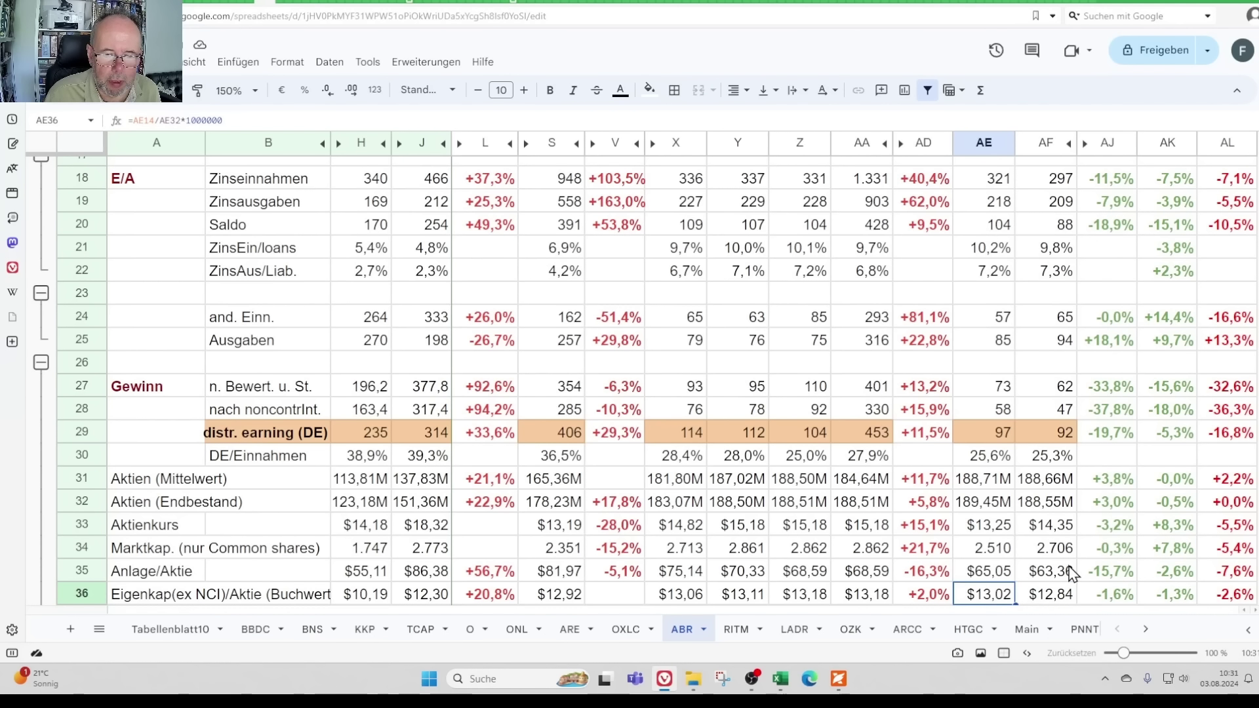
key(Right)
key(Left)
key(Left)
key(Left)
key(Left)
key(Left)
key(Left)
key(Left)
key(Left)
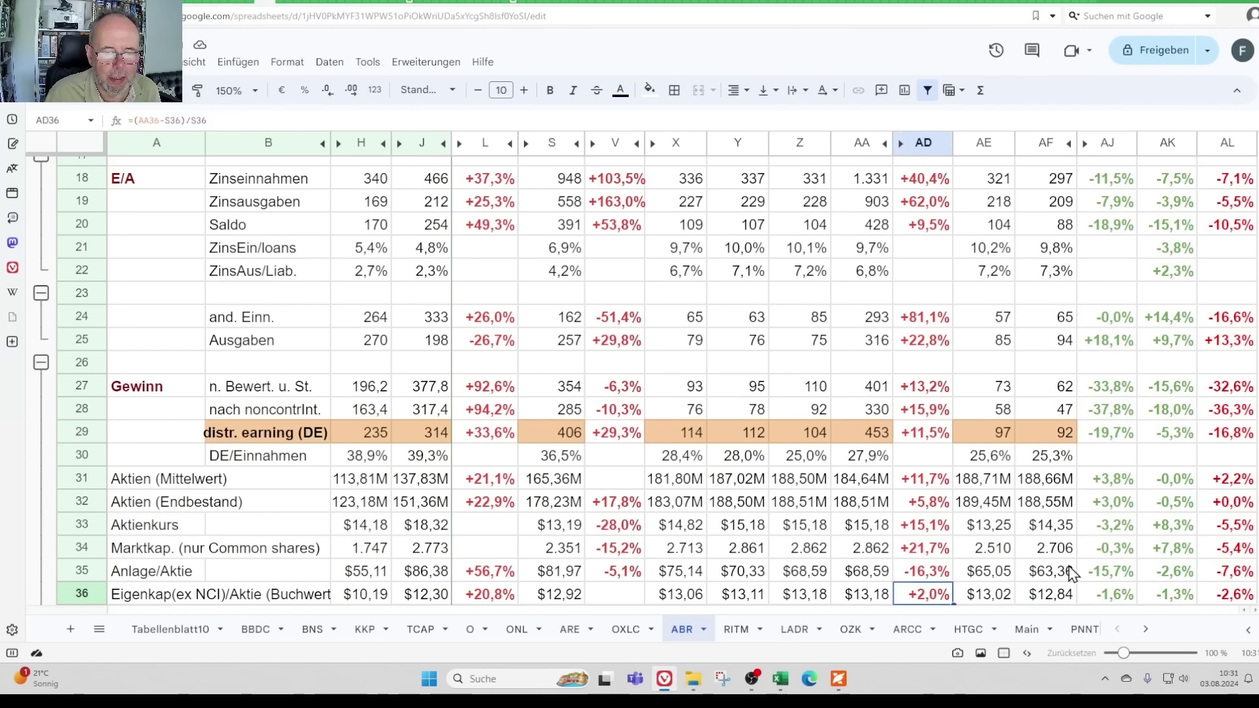
- Follow the book value per share in row 36 from column S forward to Q2 2024
key(Right)
key(Right)
key(Right)
key(Right)
key(Right)
key(Right)
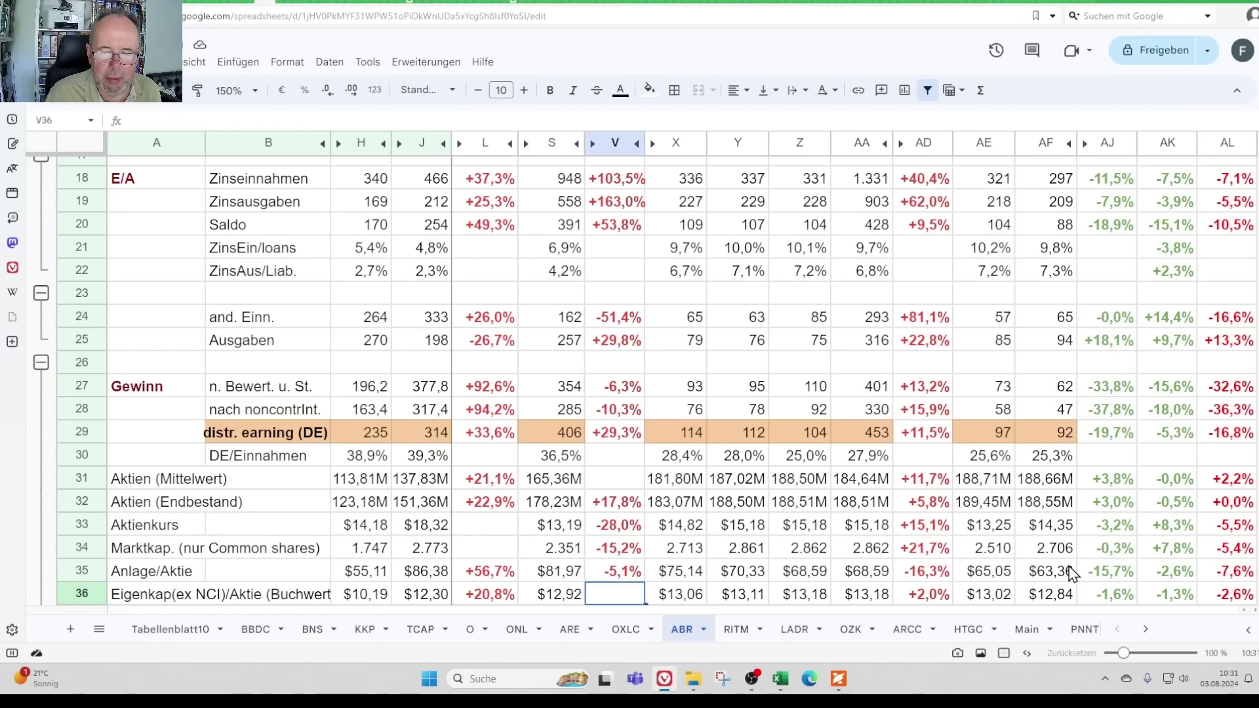
key(Right)
key(Right)
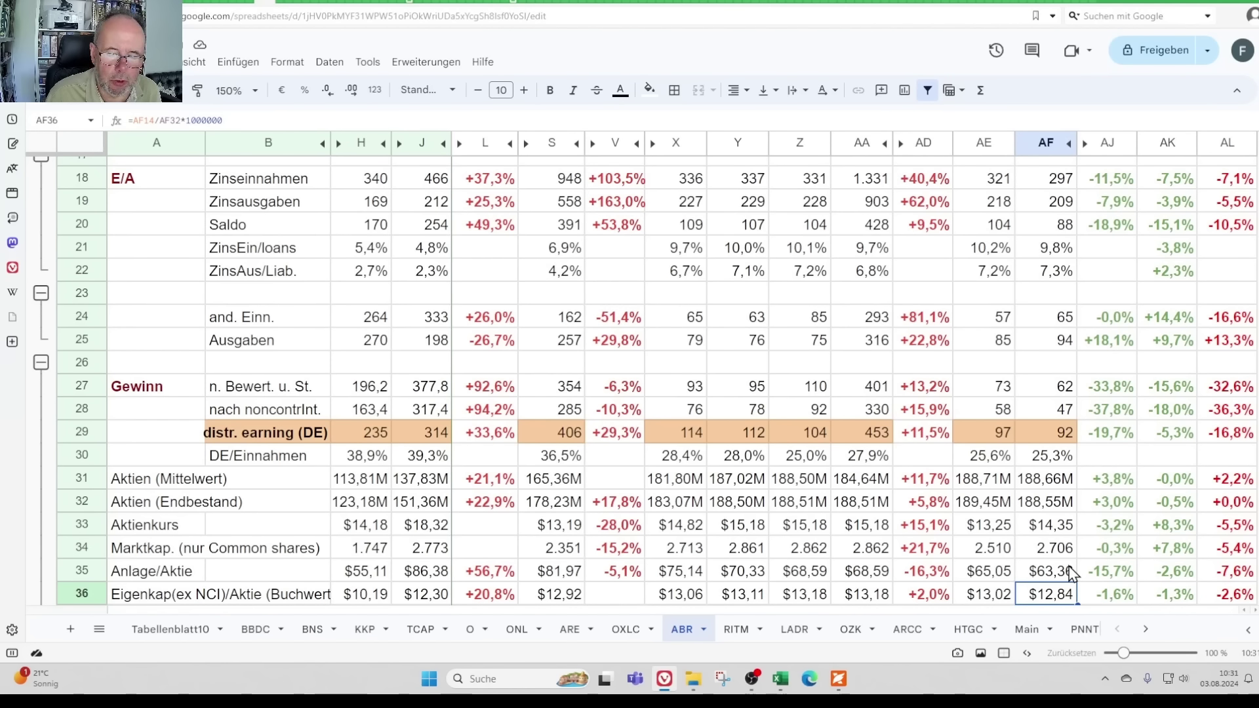
- Check the Q2 2024 NAV/Preis and Gewinn/Aktie in rows 37 and 38, returning to the book value per share
key(Down)
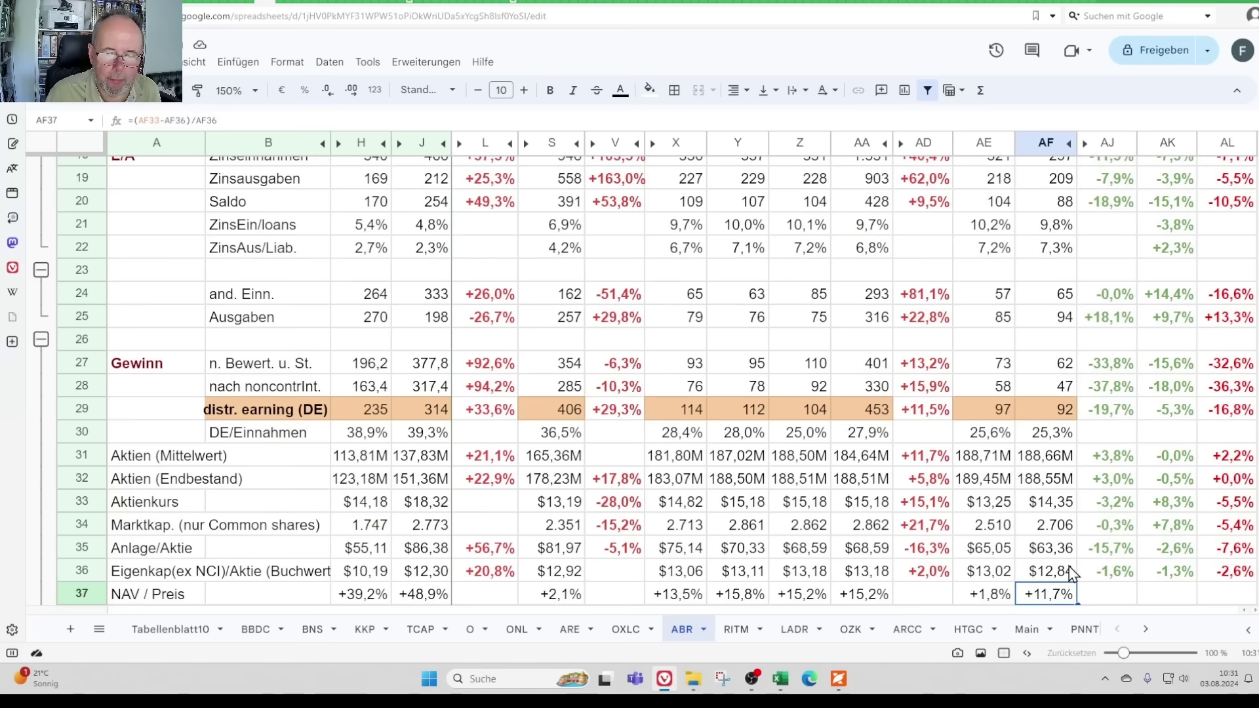
key(Down)
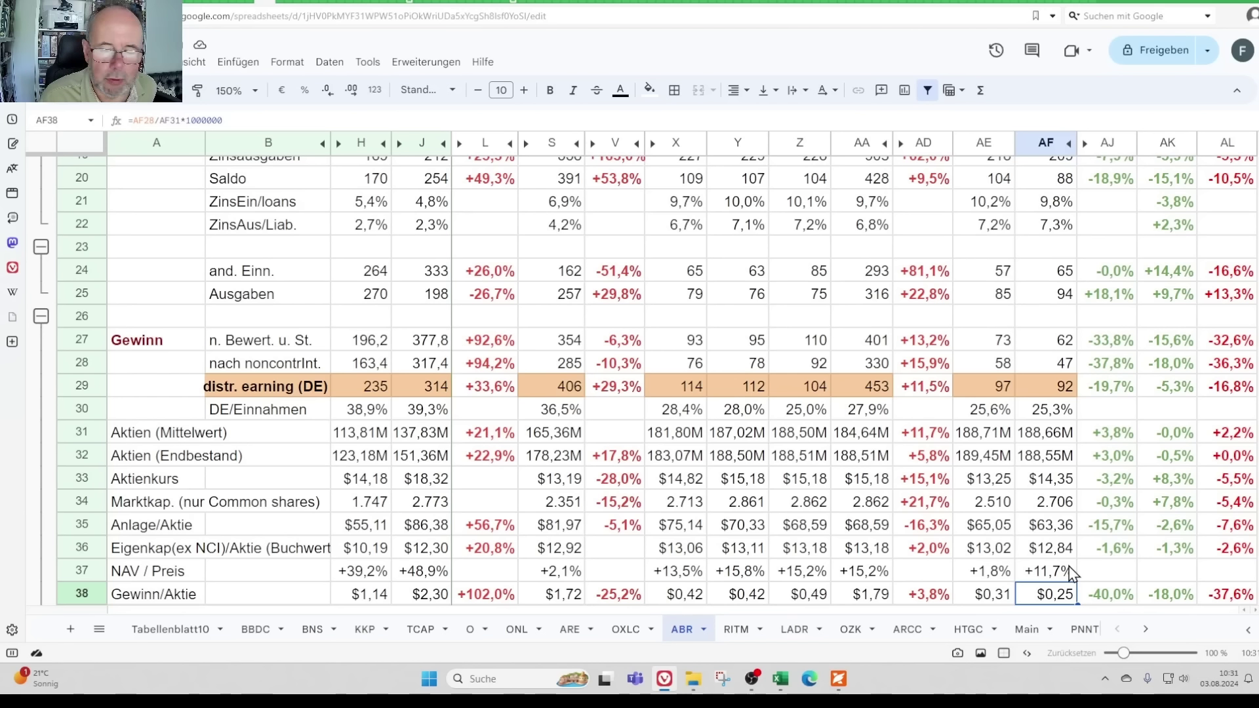
key(Up)
key(Up)
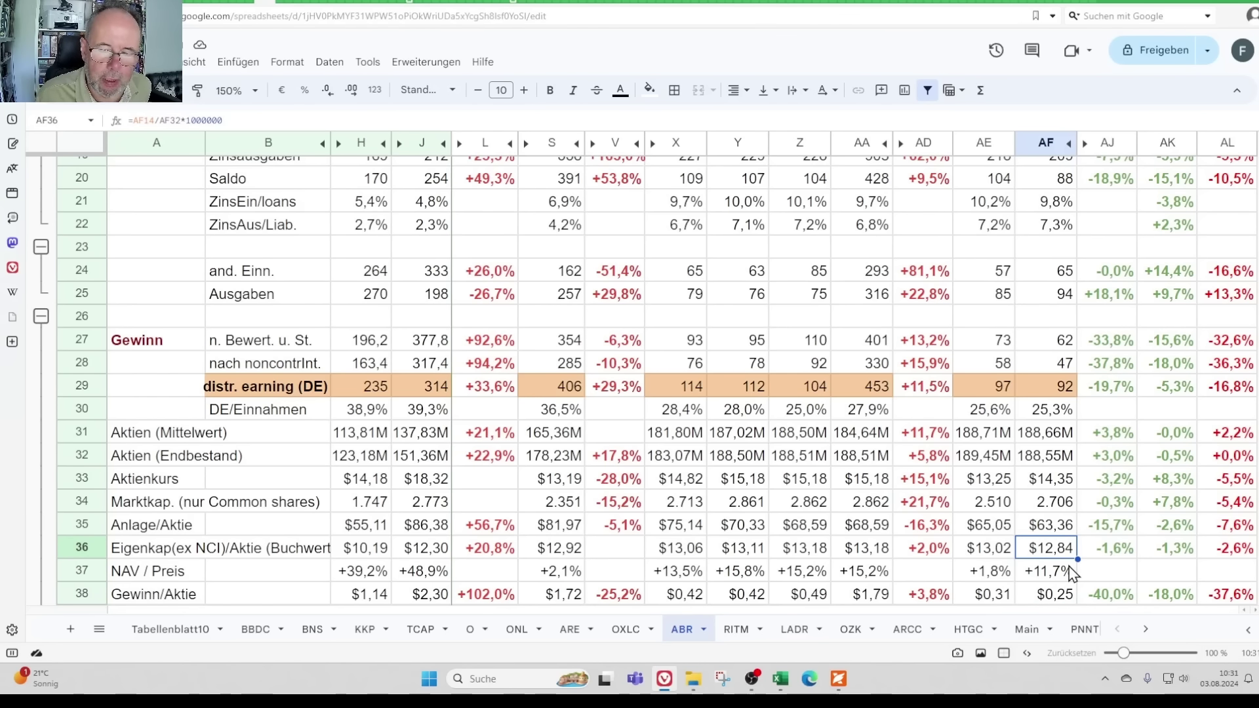
- Go up the Q2 2024 column from the book value per share to the profit after valuation and taxes in row 27
key(Up)
key(Up)
key(Up)
key(Up)
key(Up)
key(Up)
key(Up)
key(Up)
key(Up)
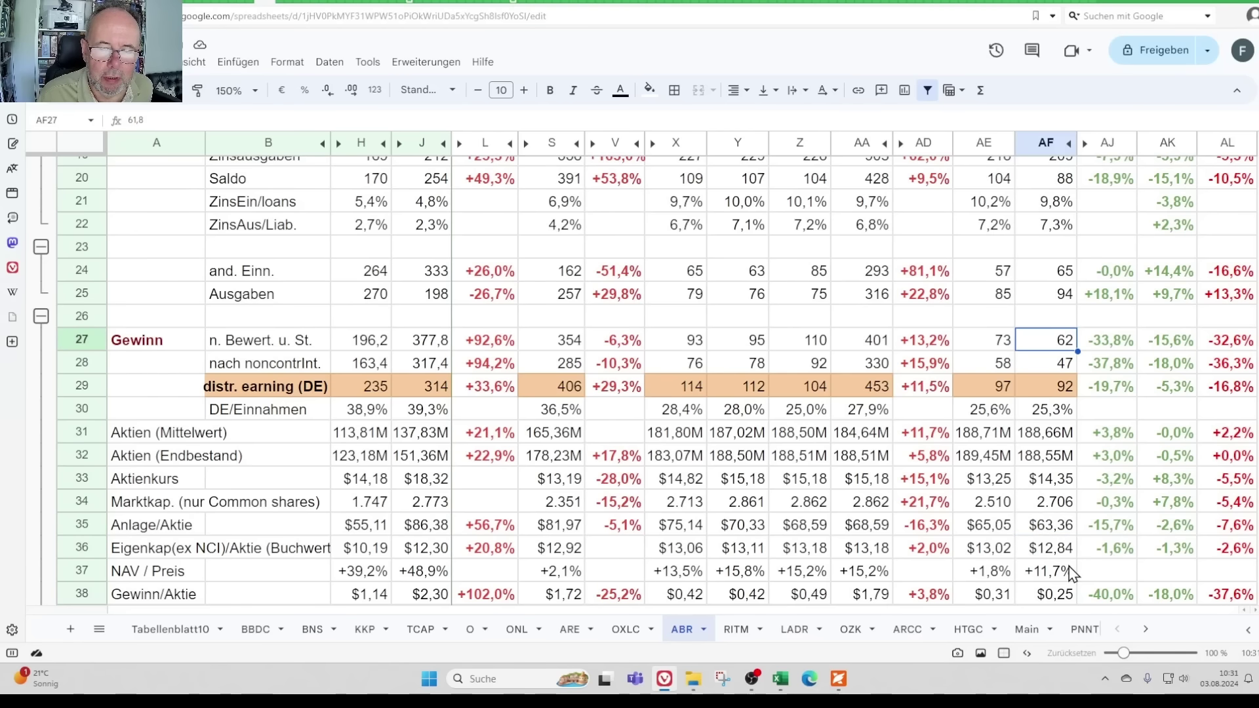
- Review the Q2 2024 column from profit through distributable earnings down to the closing share count in row 32
key(Down)
key(Down)
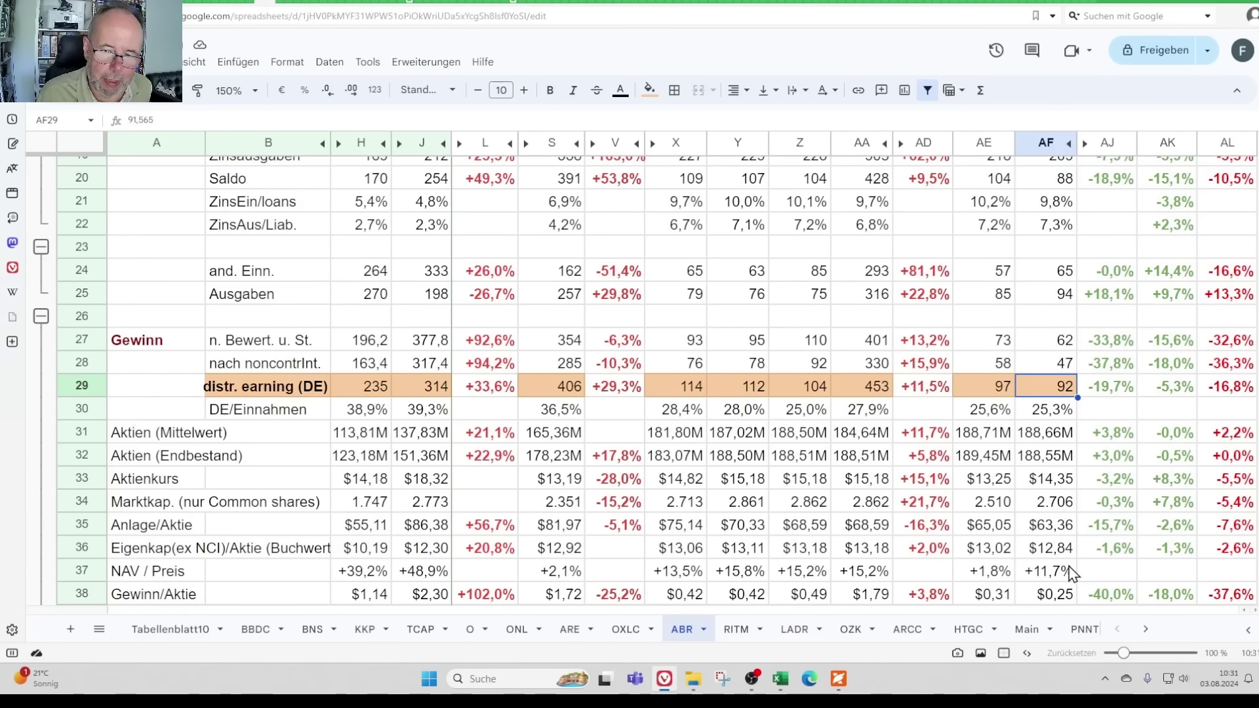
key(Down)
key(Down)
key(Down)
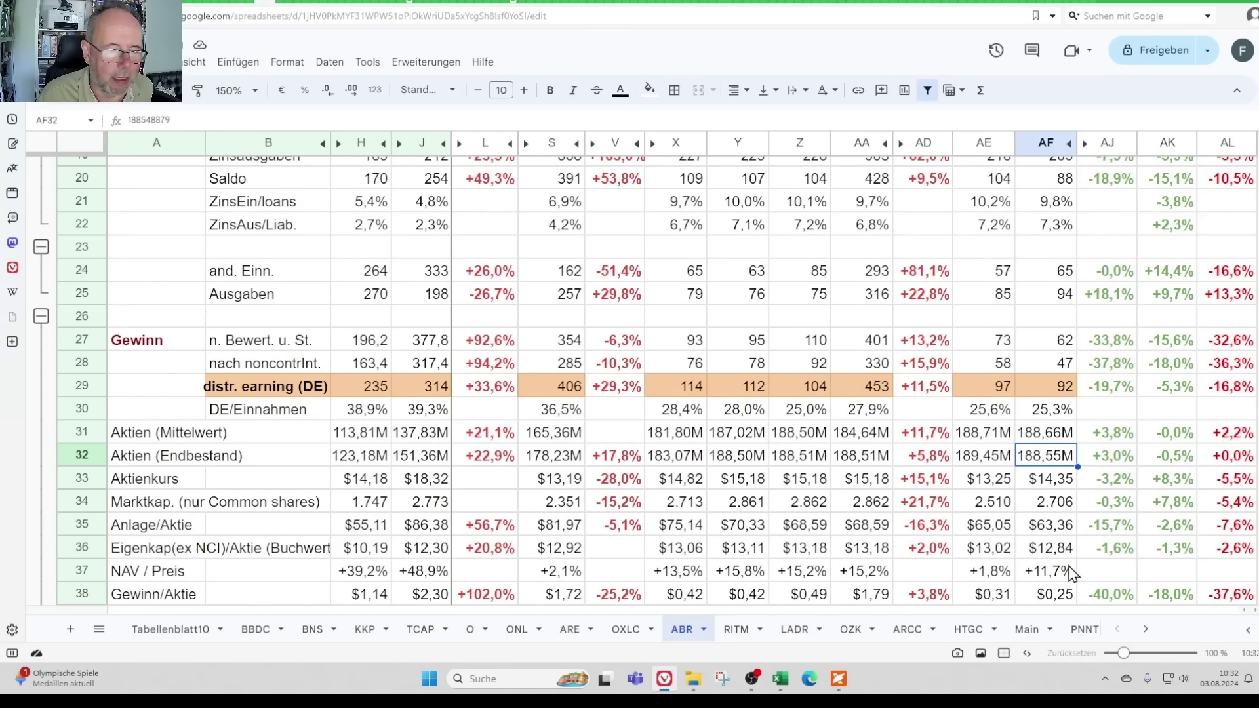
- Trace the profit after valuation and taxes in row 27 from Q2 2024 back to Q2 2023
key(Up)
key(Up)
key(Up)
key(Up)
key(Up)
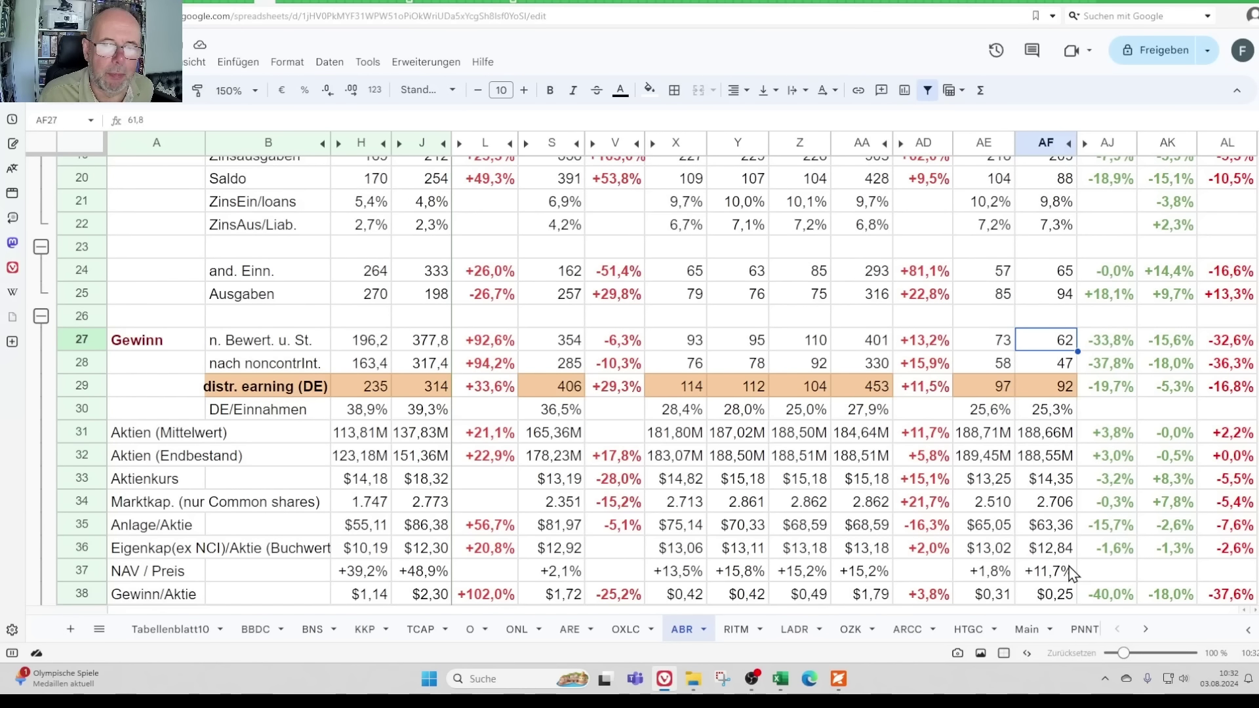
key(Left)
key(Left)
key(Left)
key(Left)
key(Left)
key(Left)
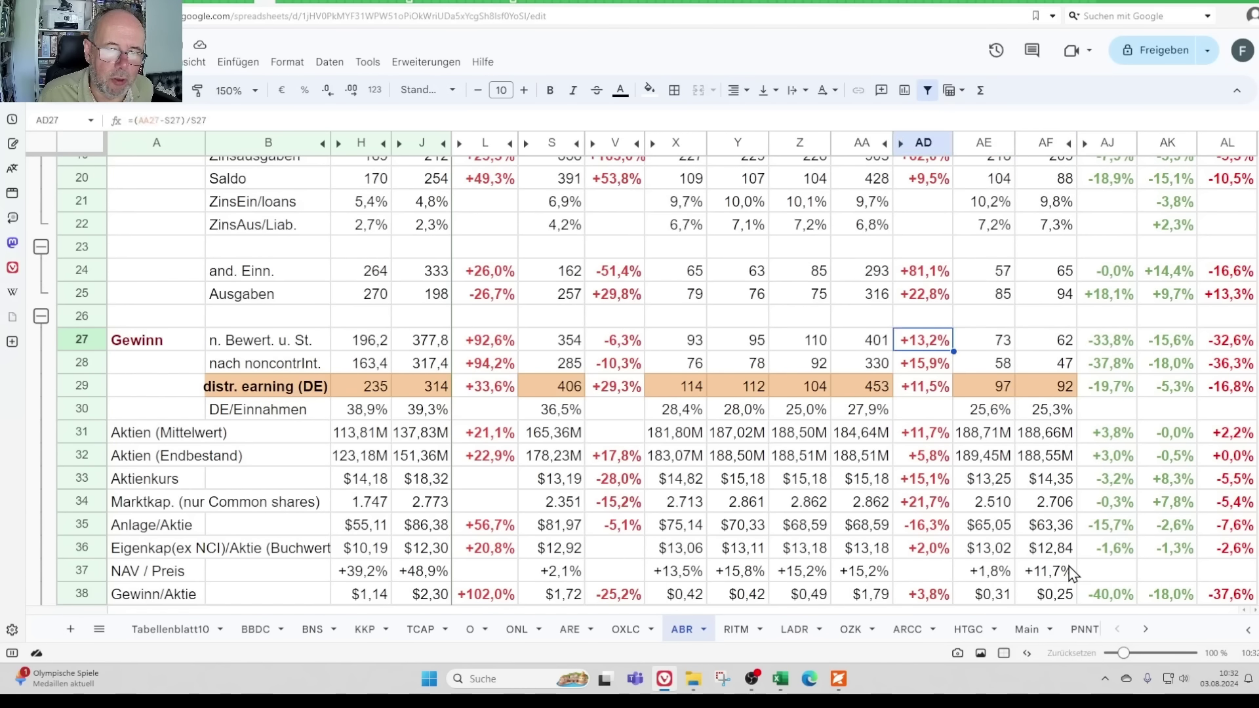
key(Right)
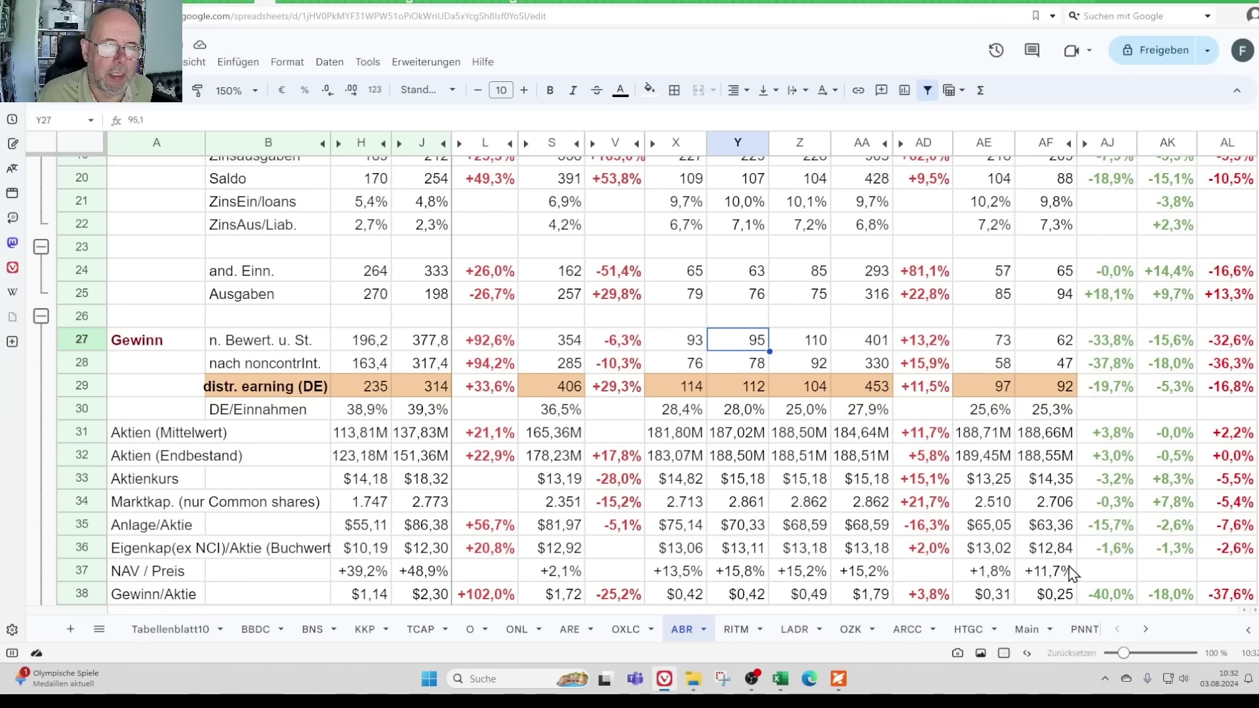
key(Left)
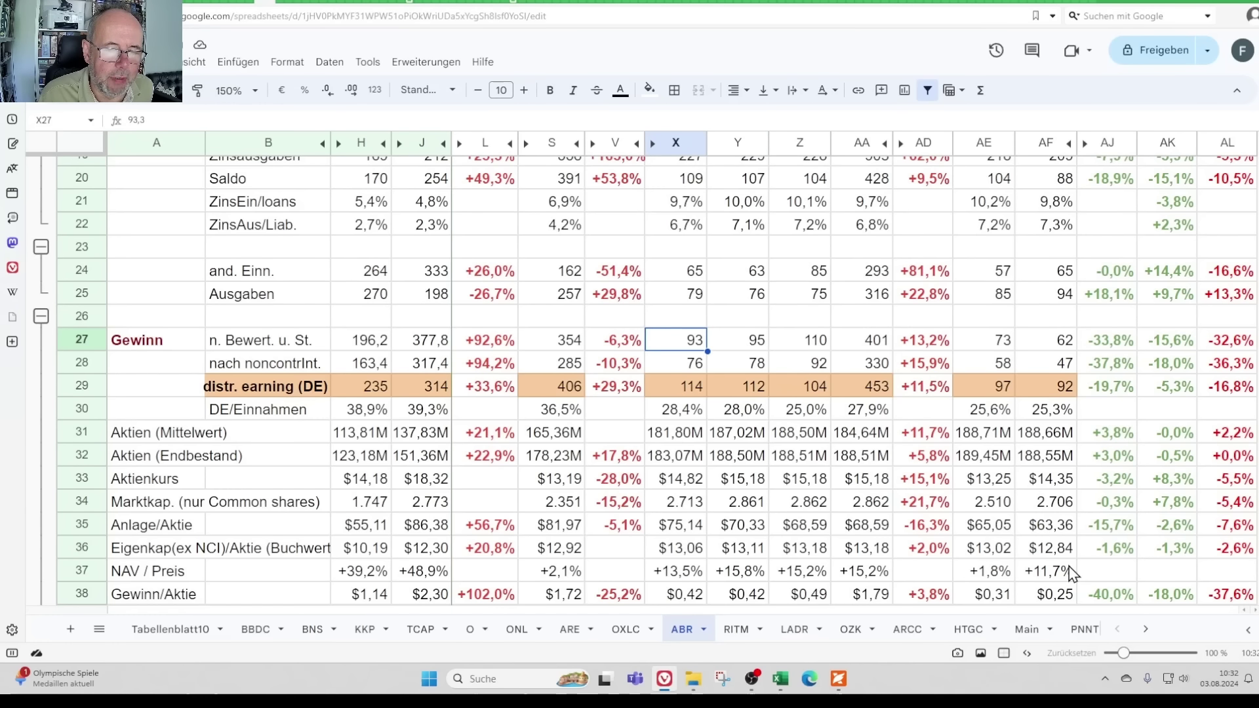
- Follow the profit in row 27 from Q2 2023 forward to Q1 2024
key(Right)
key(Right)
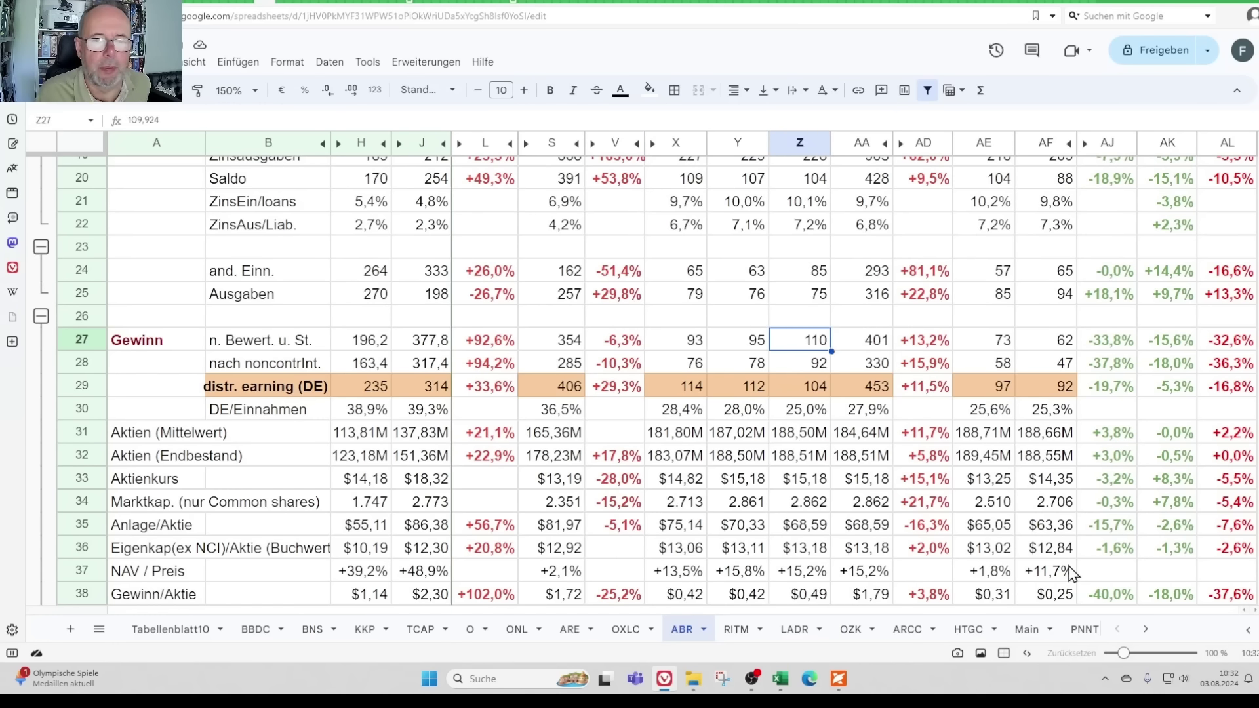
key(Right)
key(Right)
key(Right)
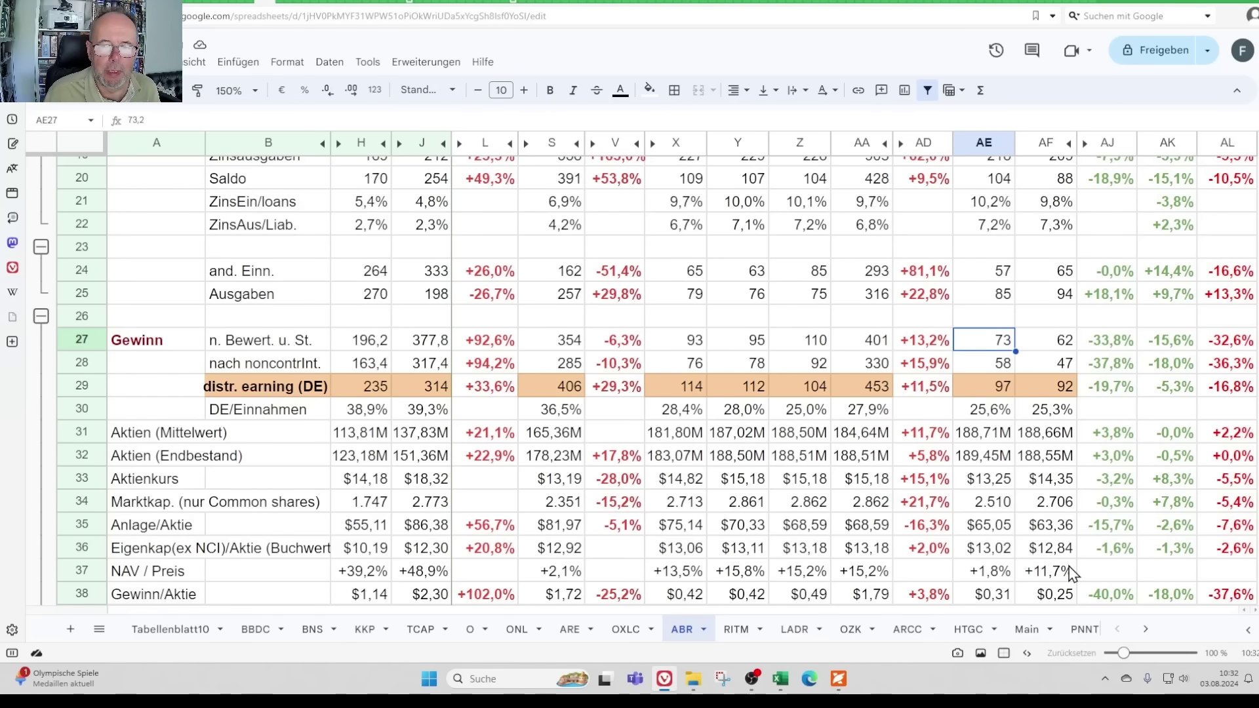
- Compare the distributable earnings in row 29 with the profit in row 27 for Q1 and Q2 2024
key(Down)
key(Down)
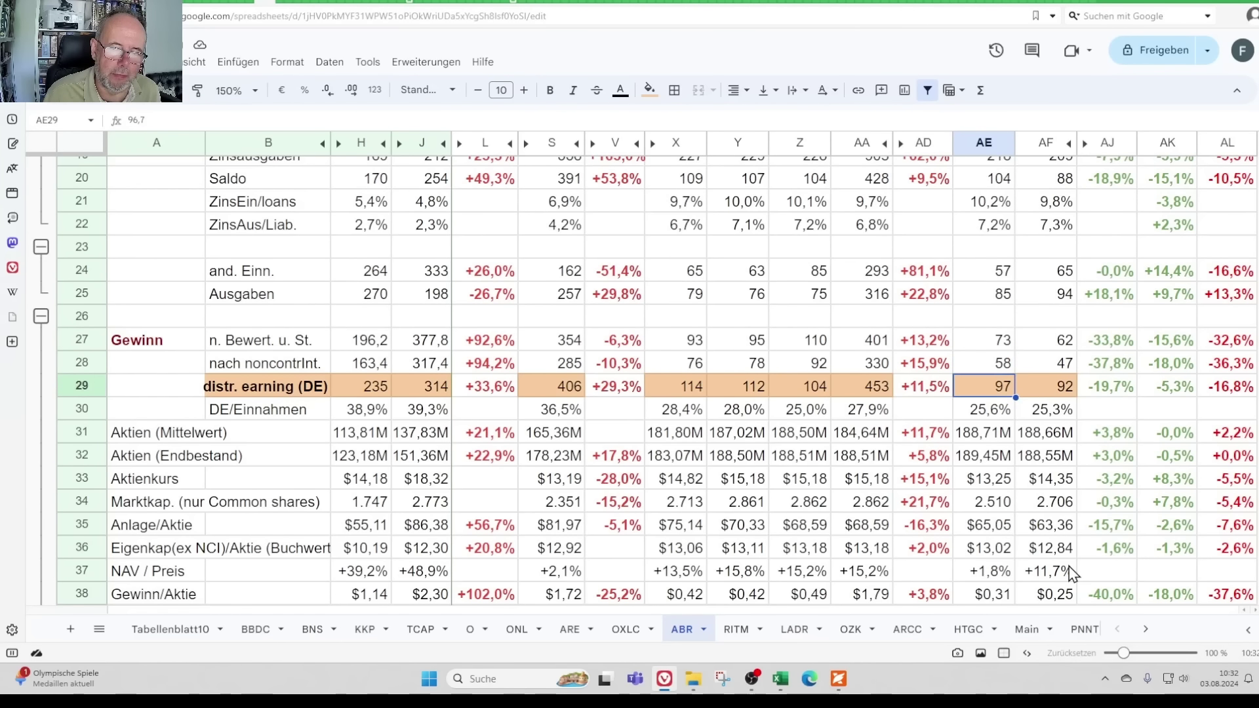
key(Right)
key(Up)
key(Up)
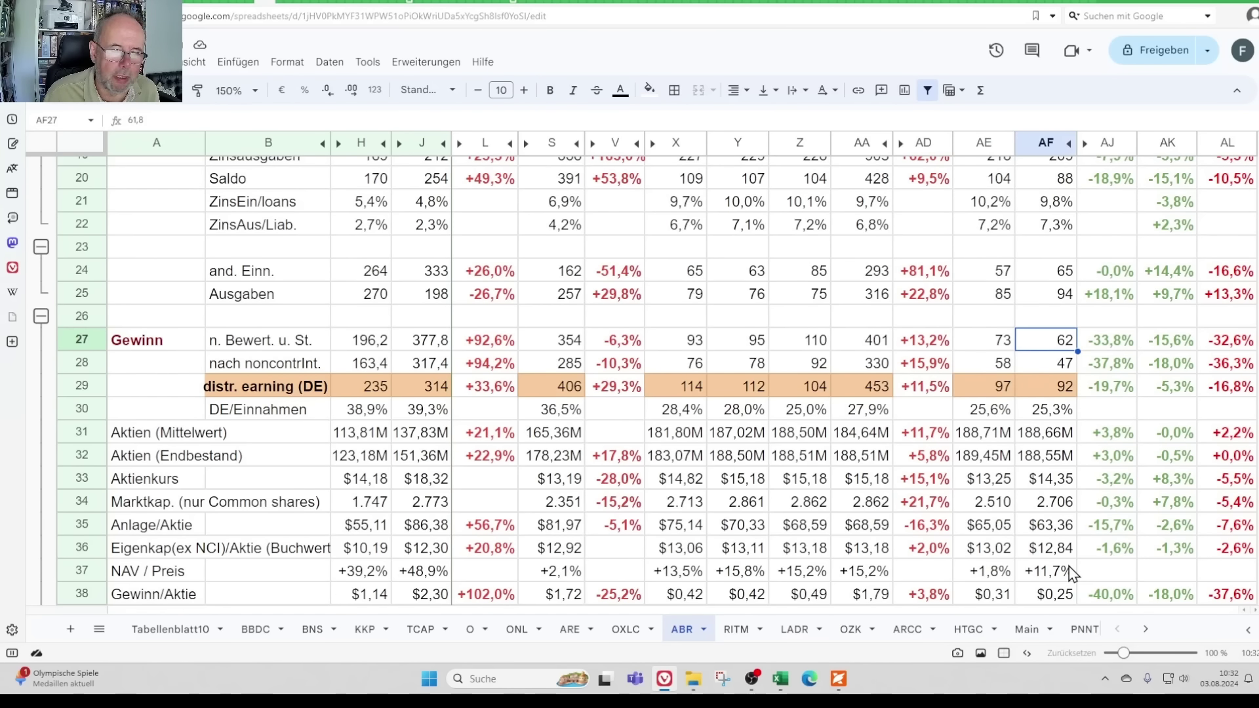
key(Down)
key(Down)
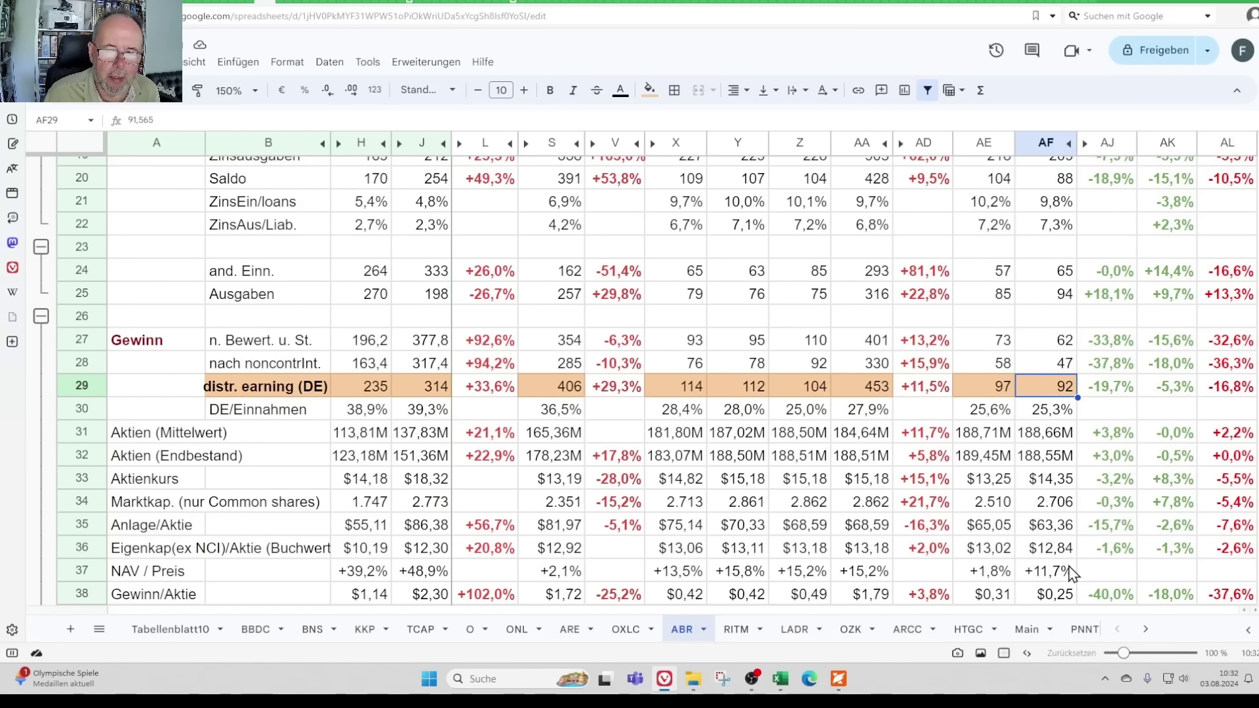
- Review the Q2 2024 per-share figures down to DE/Aktie in row 39 and compare that value with Q1 2024
key(Down)
key(Down)
key(Down)
key(Down)
key(Down)
key(Down)
key(Down)
key(Down)
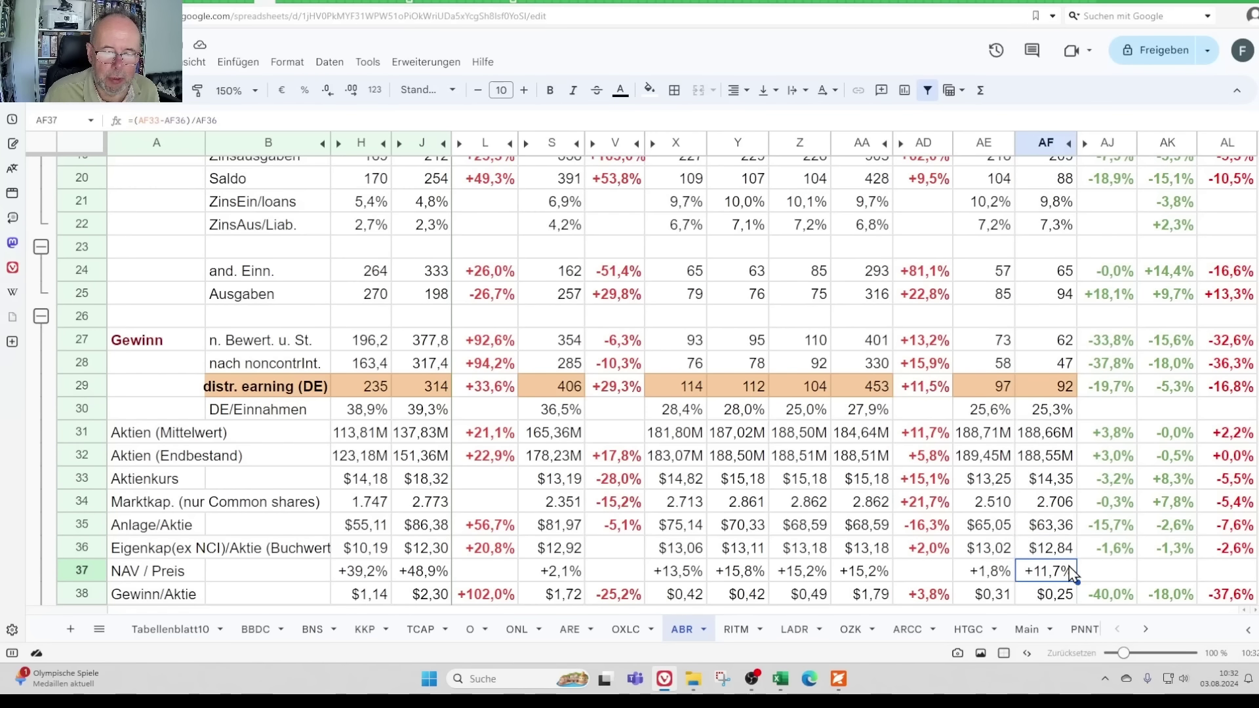
key(Down)
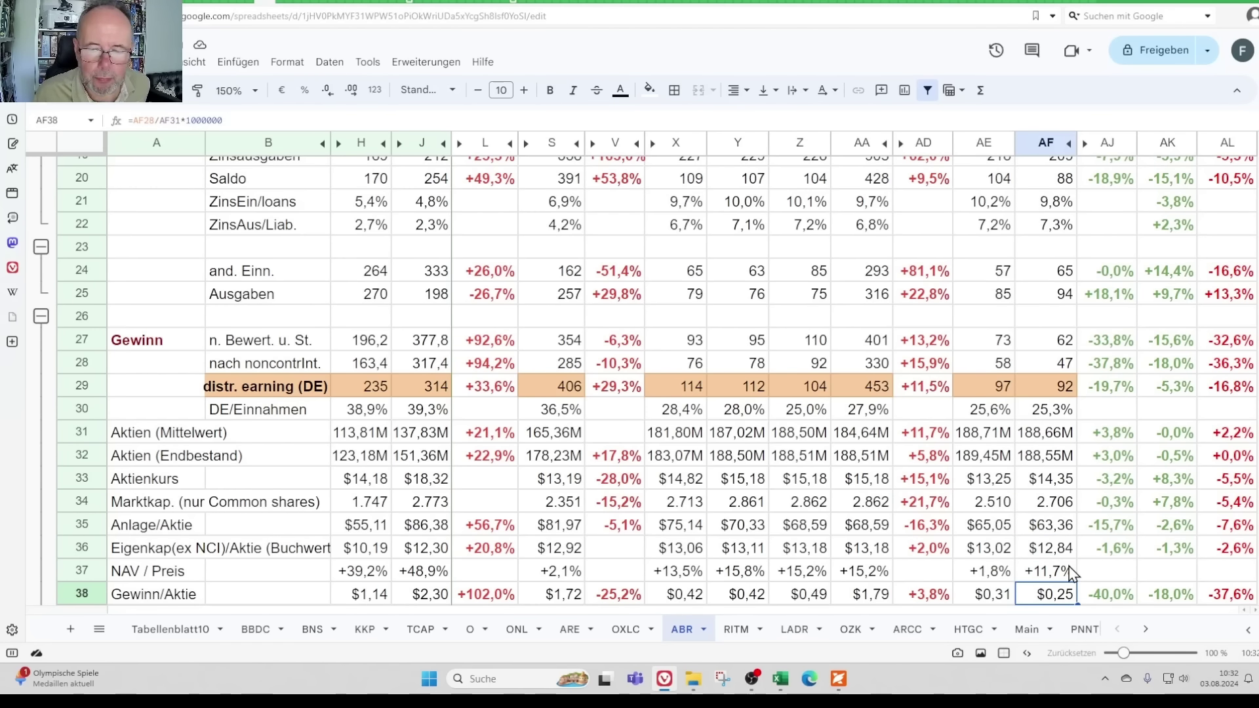
key(Down)
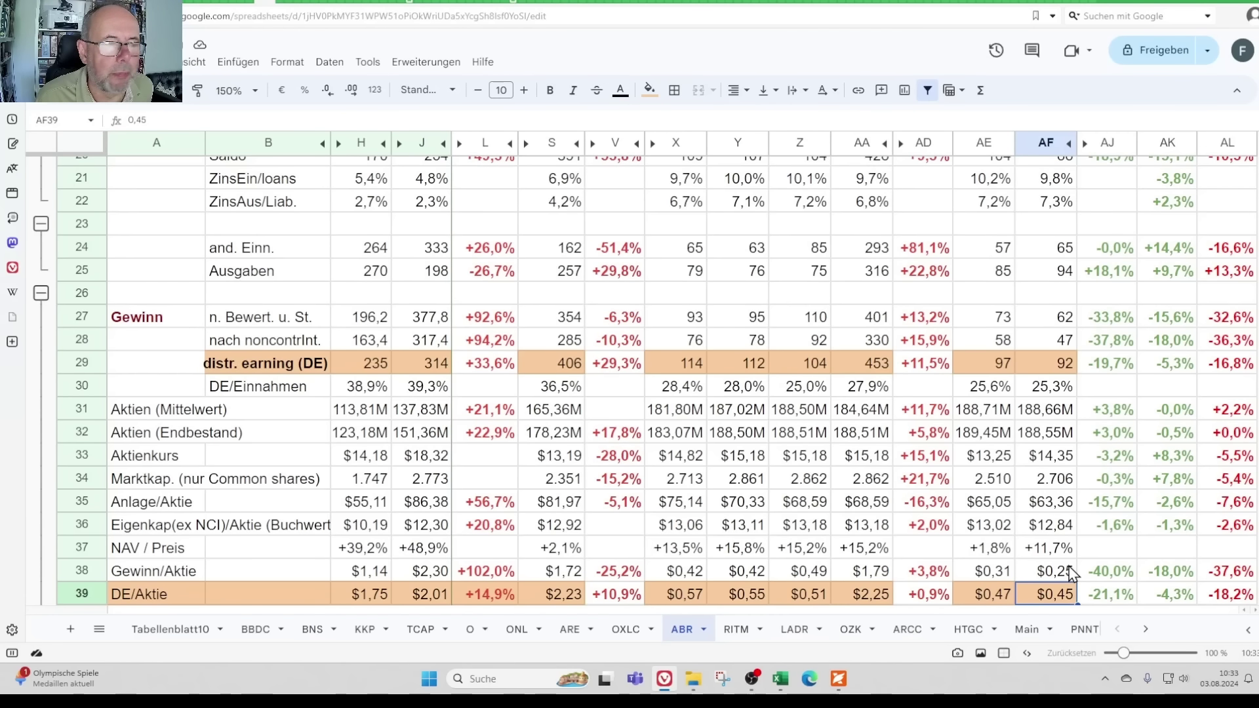
key(Left)
key(Right)
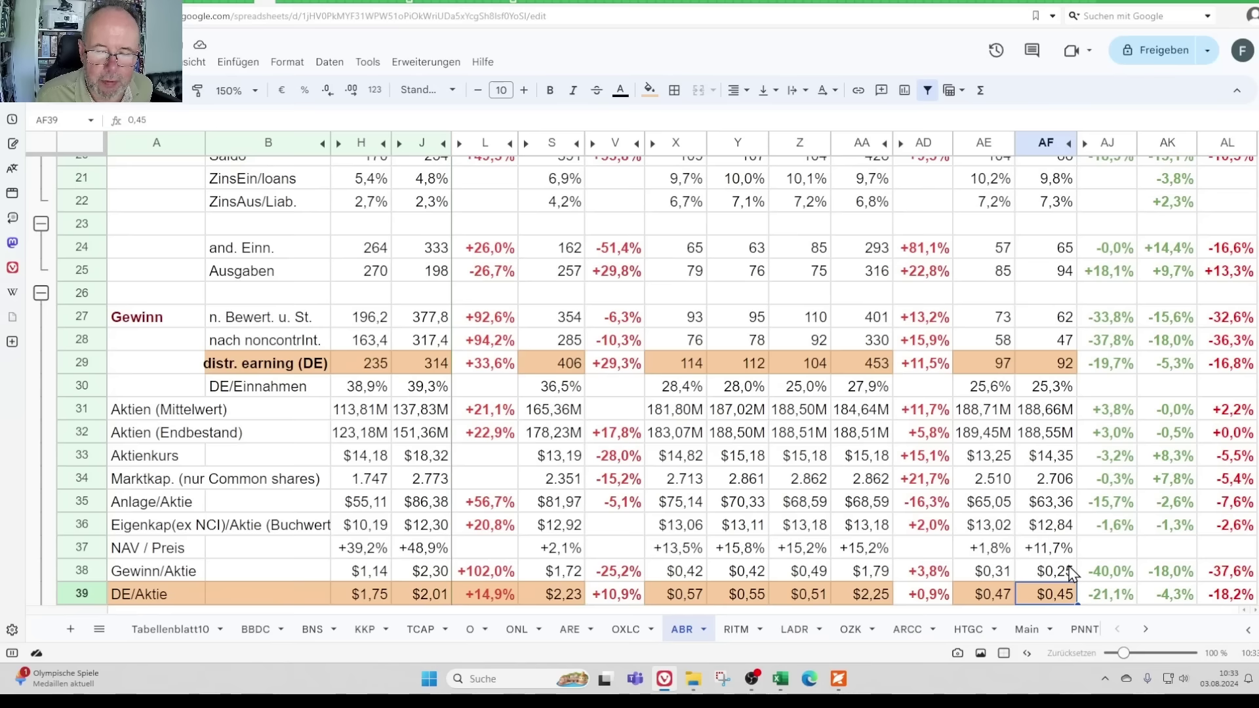
- Trace the dividend in row 40 from Q2 2024 back to Q2 2023 and forward again
key(Down)
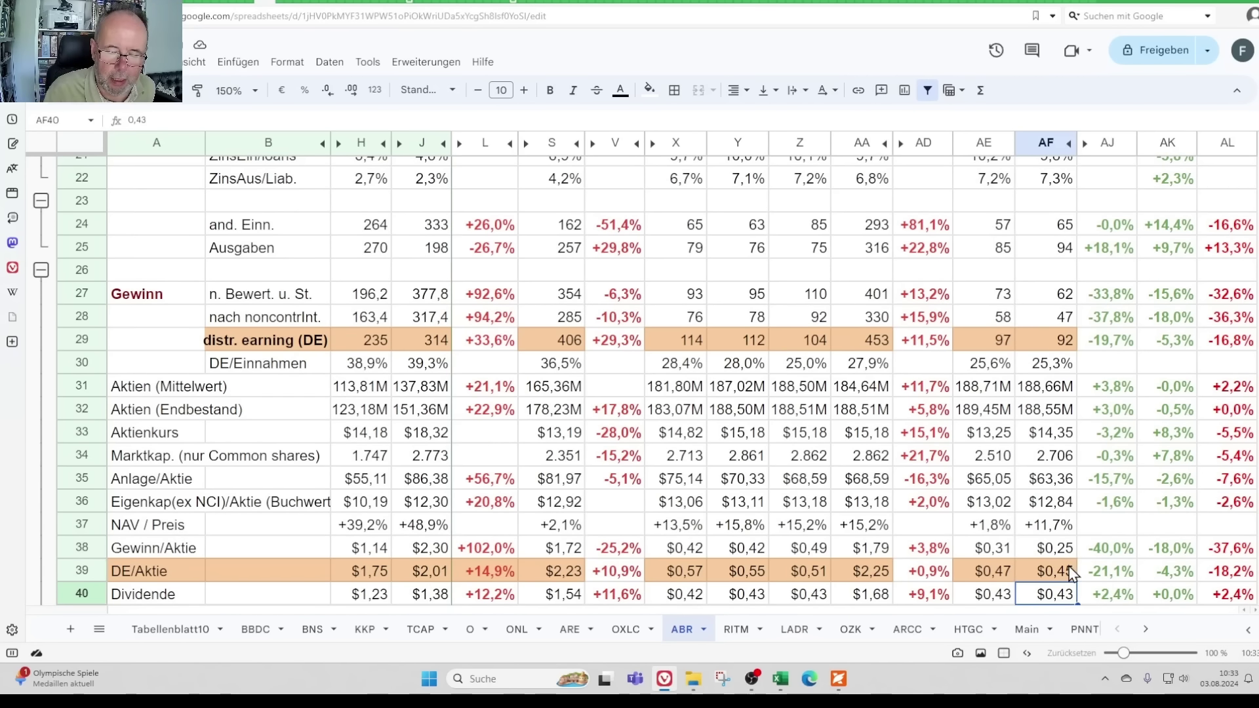
key(Left)
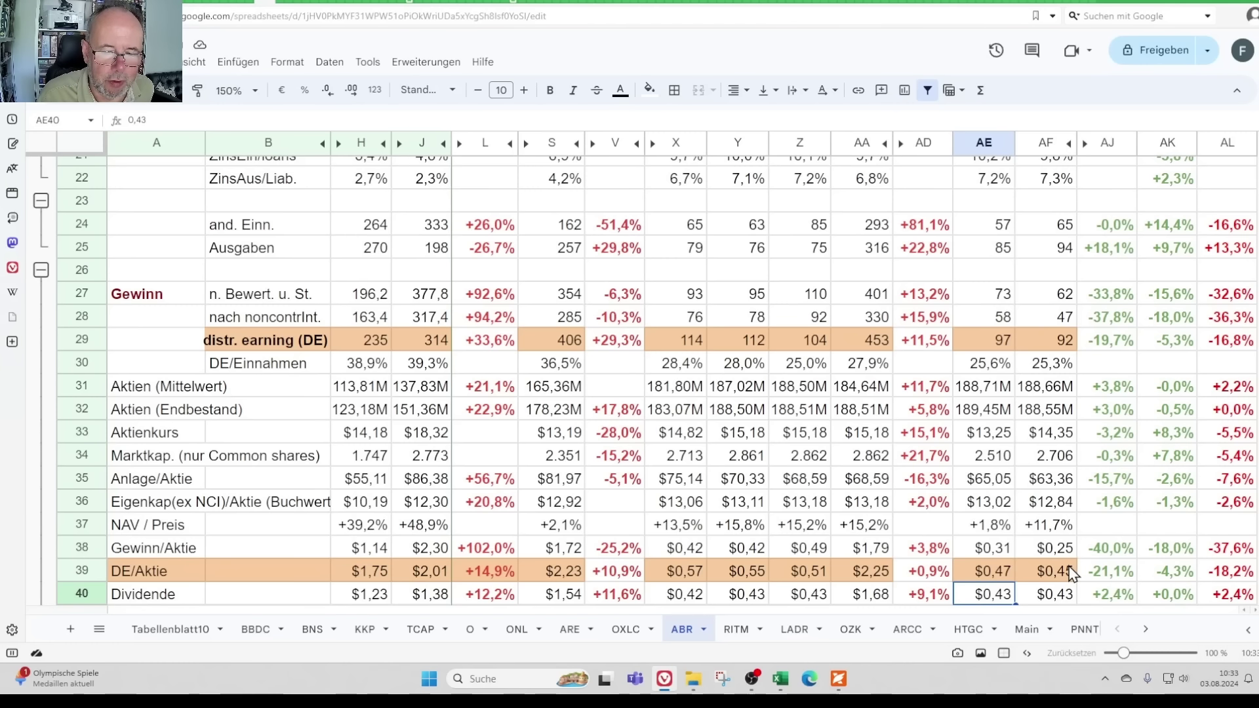
key(Left)
key(Left)
key(Left)
key(Left)
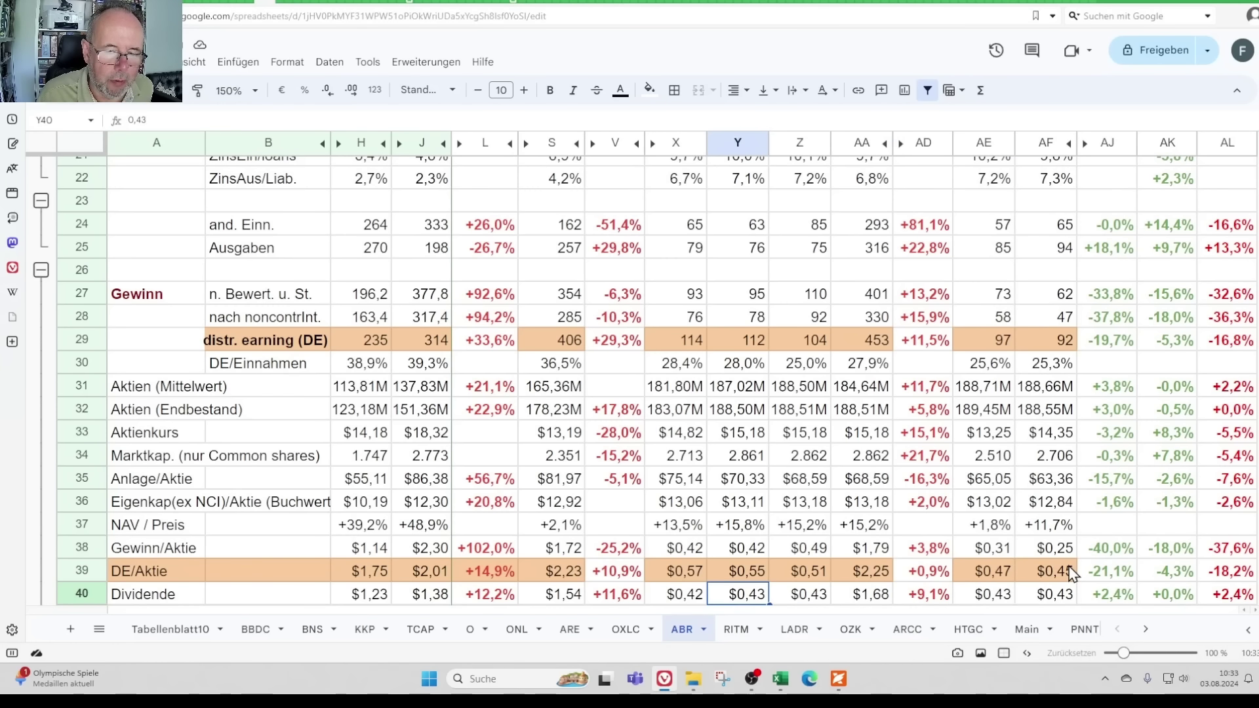
key(Left)
key(Right)
key(Right)
key(Right)
key(Right)
key(Right)
key(Right)
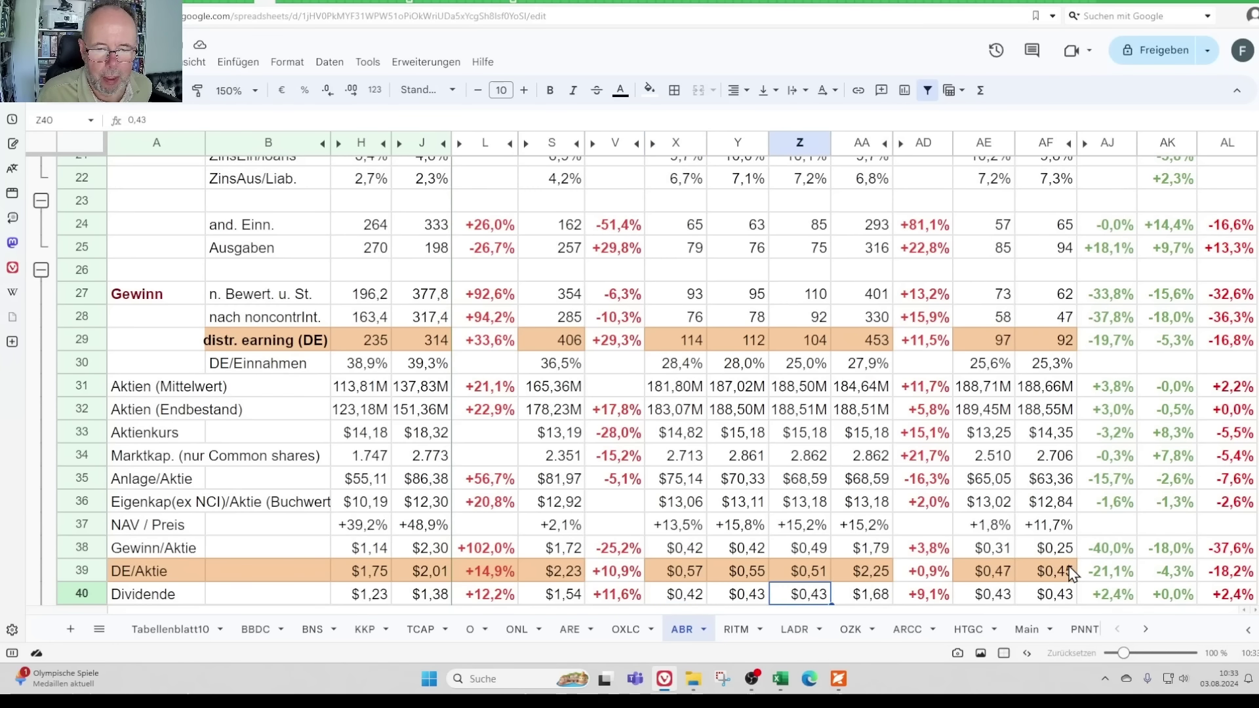
- Review the Q2 2024 dividend ratios to profit, distributable earnings and share price in rows 41 to 43, comparing them with Q1
key(Down)
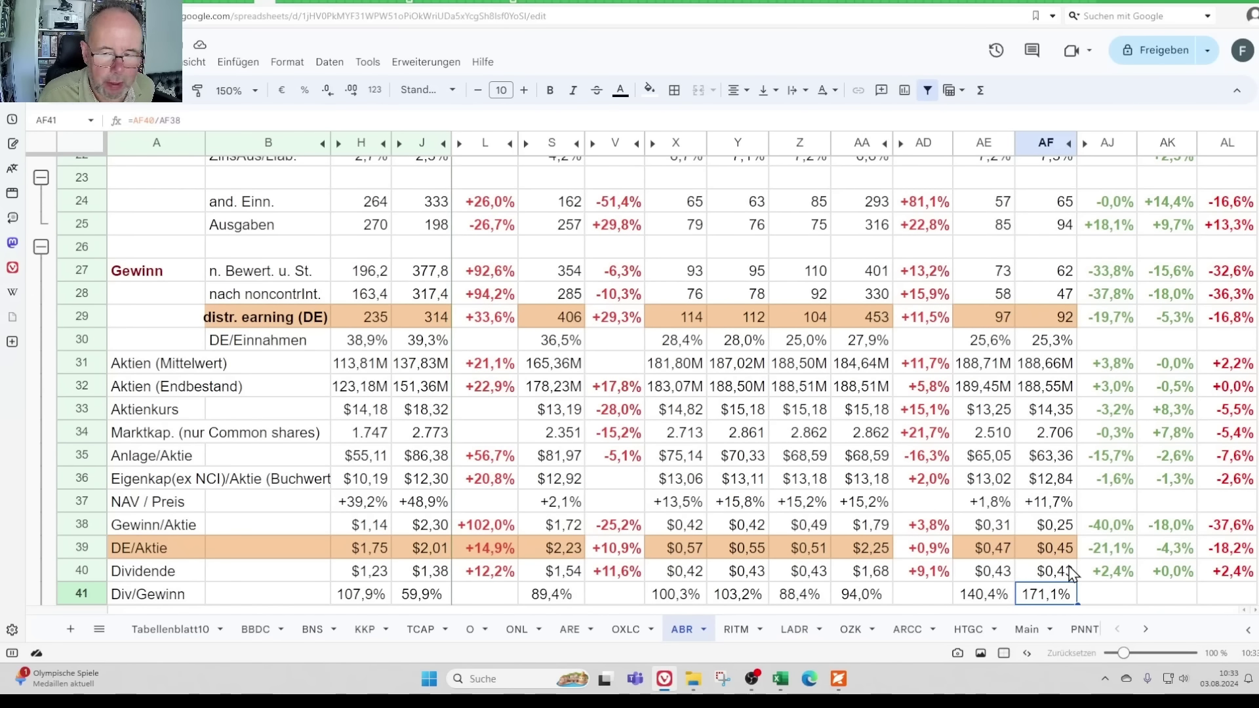
key(Left)
key(Right)
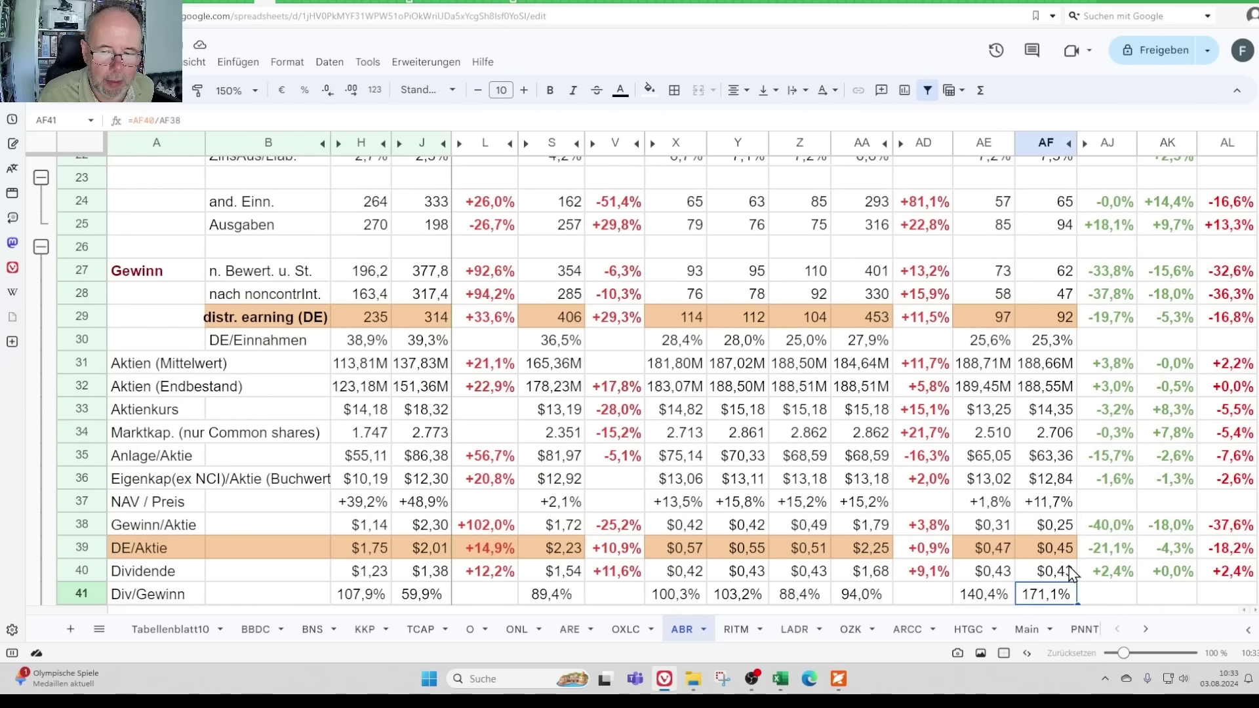
key(Down)
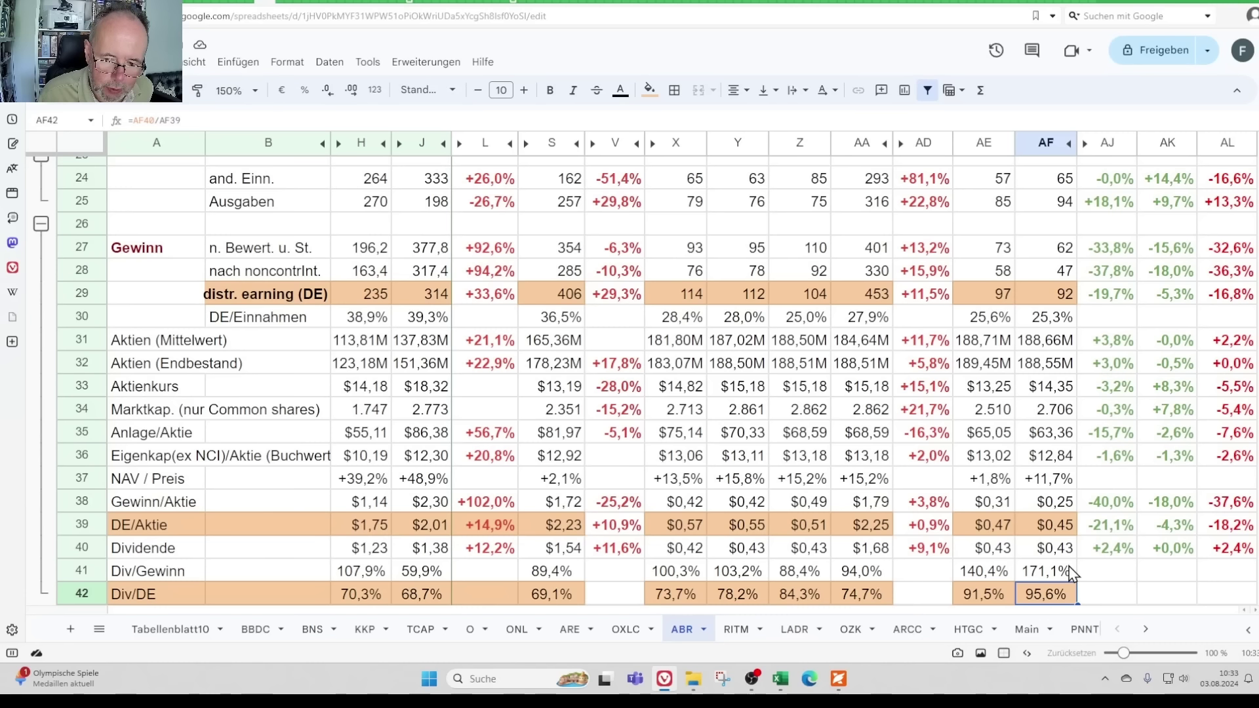
key(Up)
key(Up)
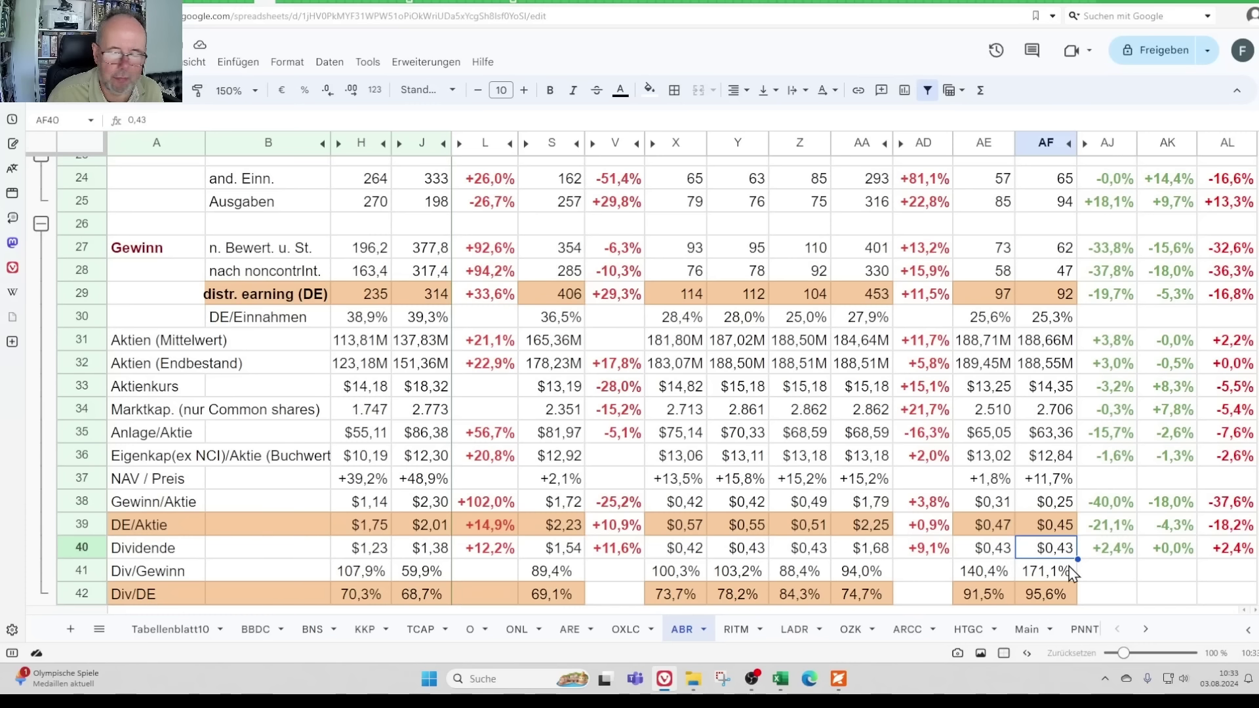
key(Down)
key(Down)
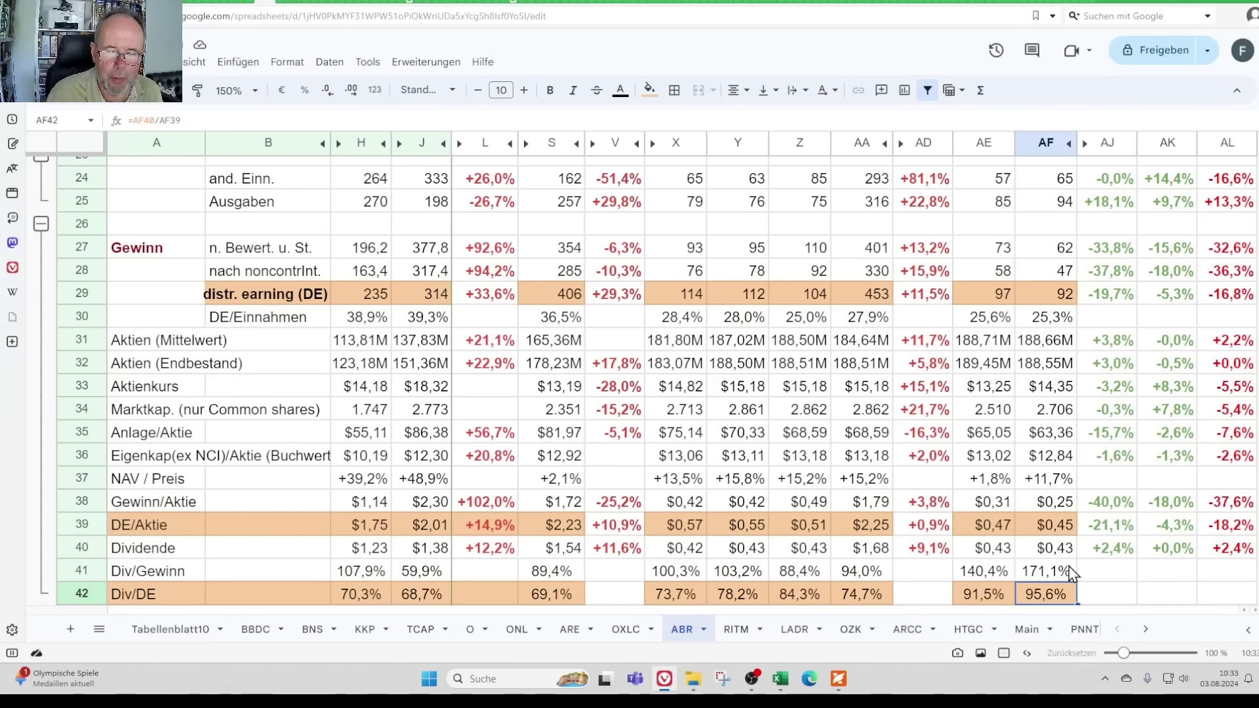
key(Down)
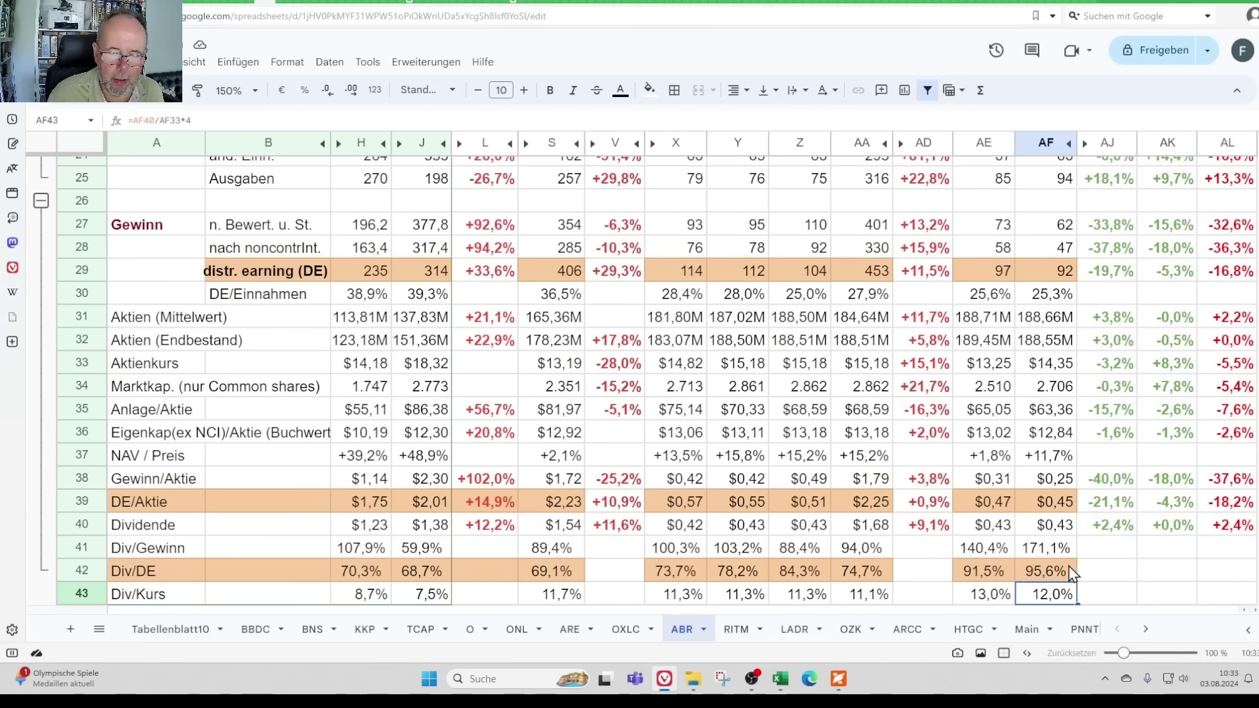
key(Left)
key(Right)
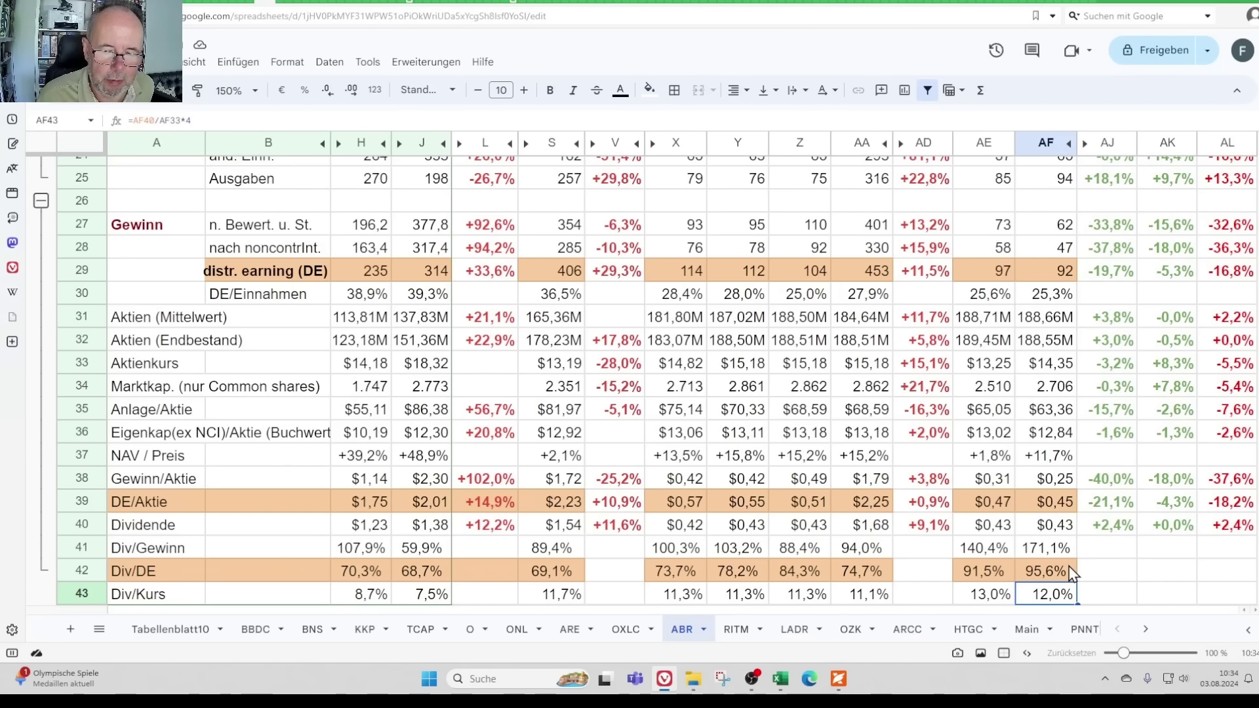
- Trace the dividend yield (Div/Kurs) in row 43 from Q2 2024 back through the 2023 quarters to column X
key(Left)
key(Left)
key(Left)
key(Left)
key(Left)
key(Left)
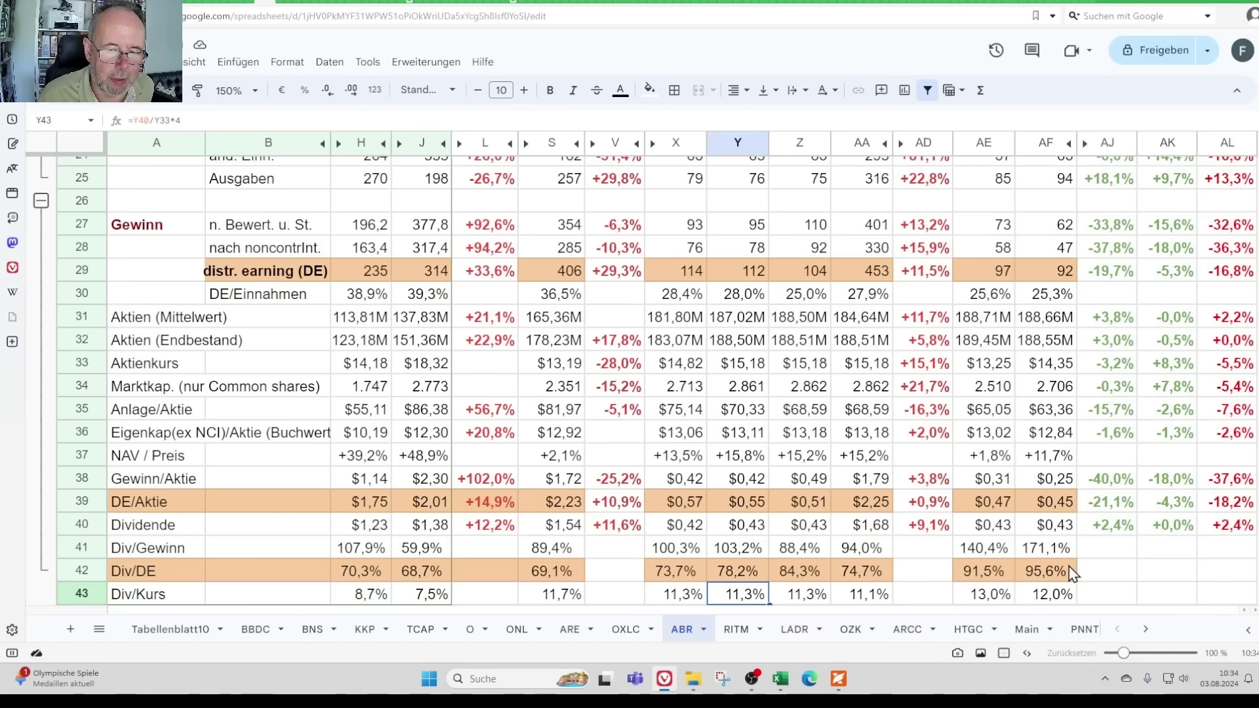
key(Right)
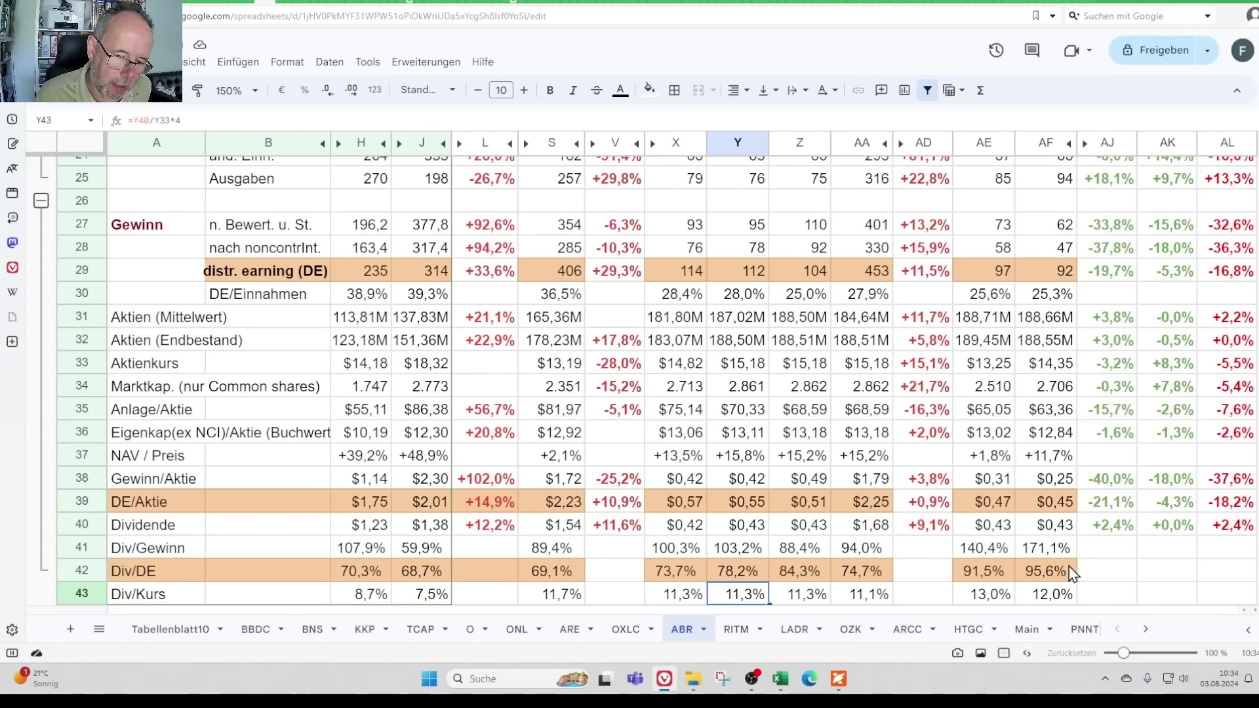
key(Right)
key(Left)
key(Left)
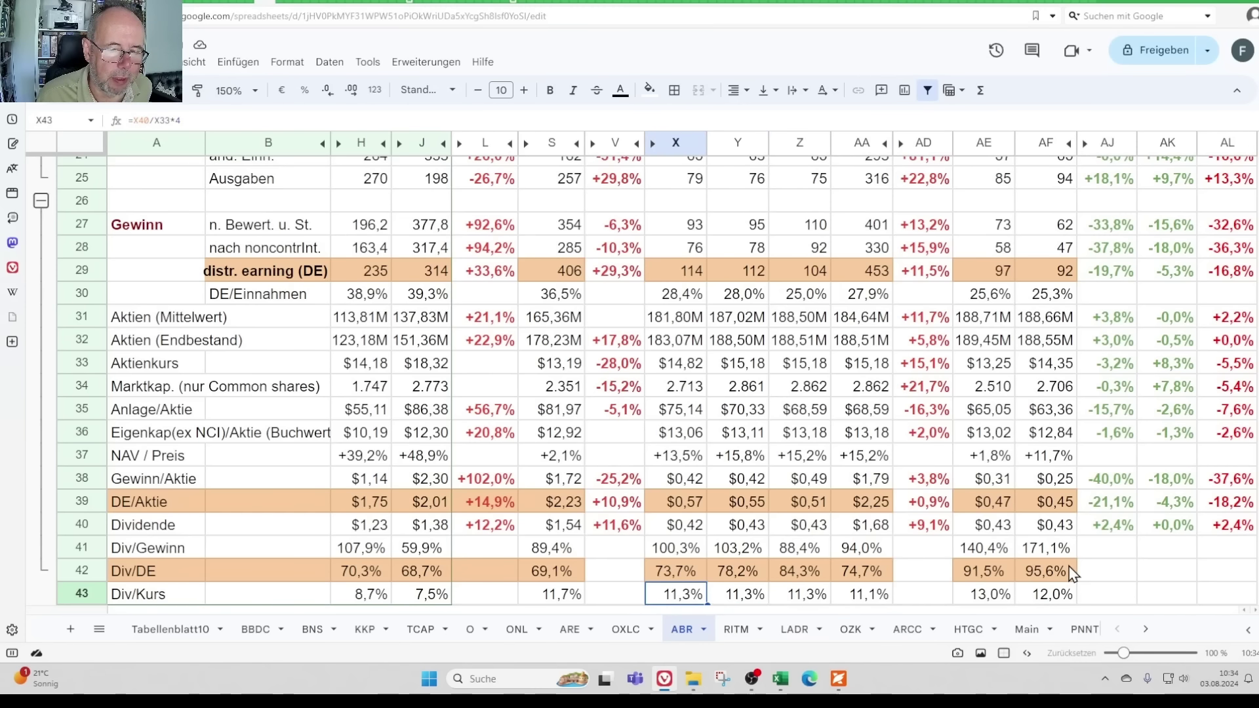
- Compare the dividend yield in row 43 across the earlier annual columns H and J
key(Left)
key(Left)
key(Left)
key(Right)
key(Left)
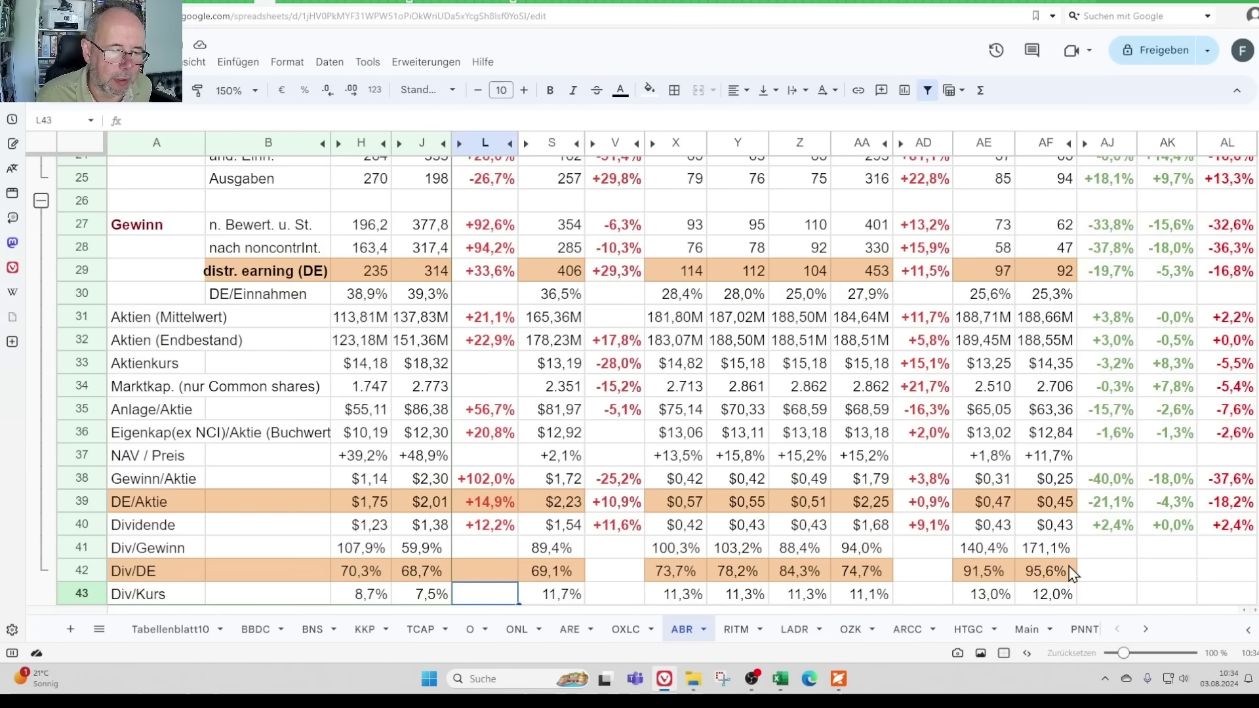
key(Left)
key(Left)
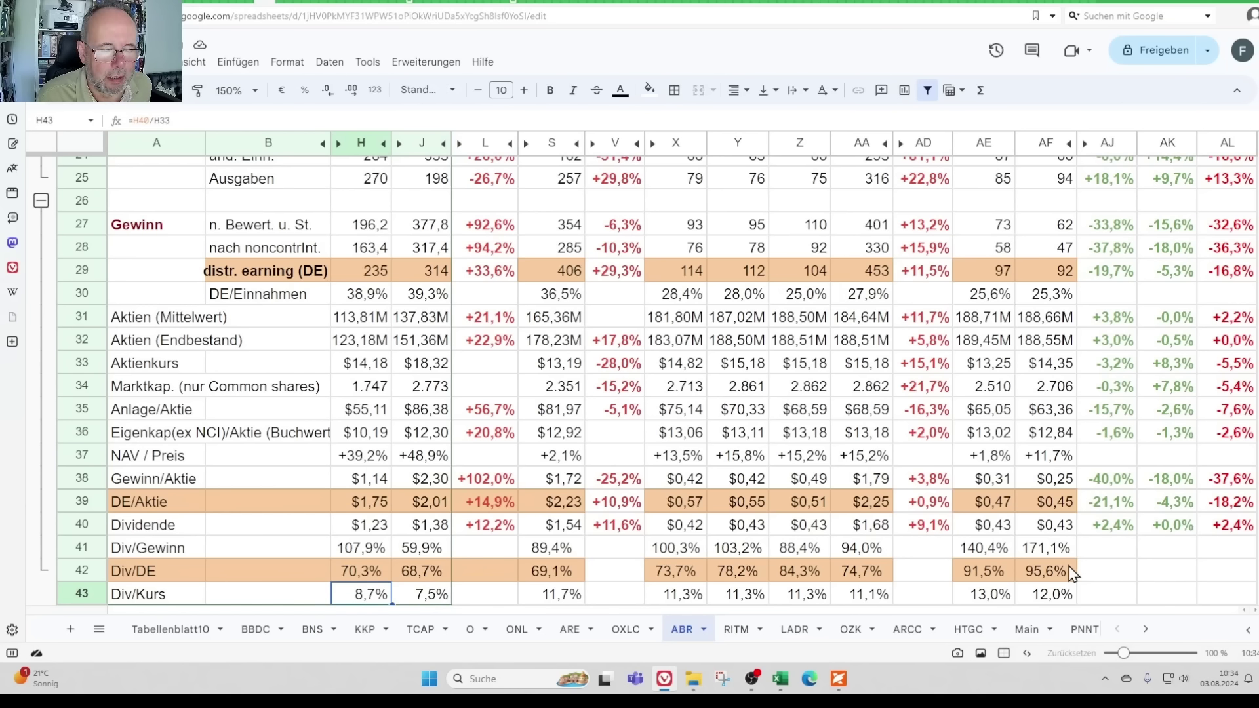
key(Right)
key(Left)
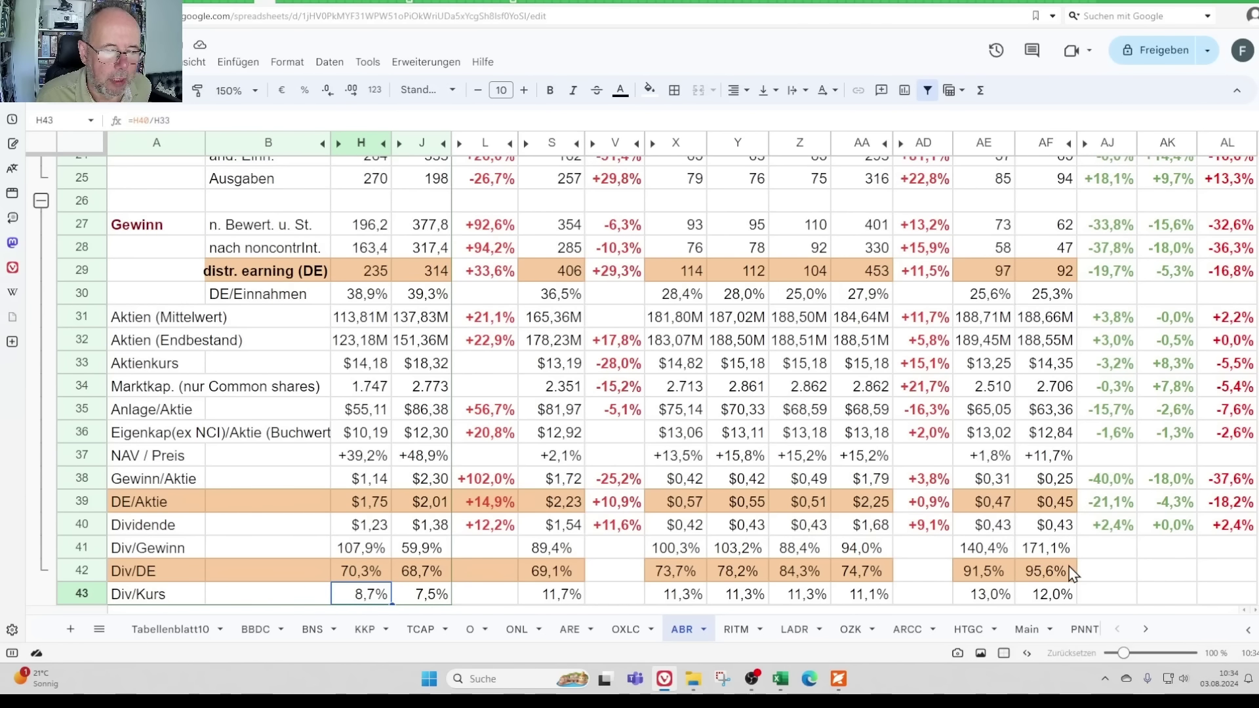
key(Right)
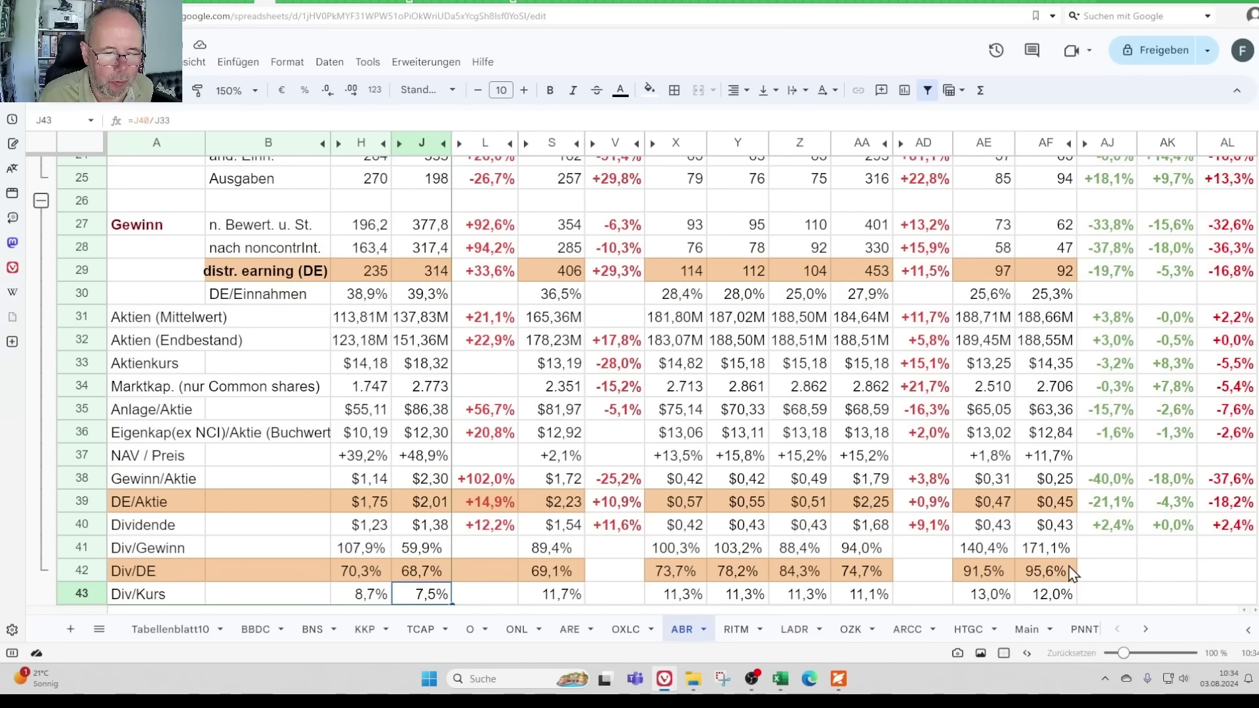
key(Left)
key(Right)
key(Right)
key(Left)
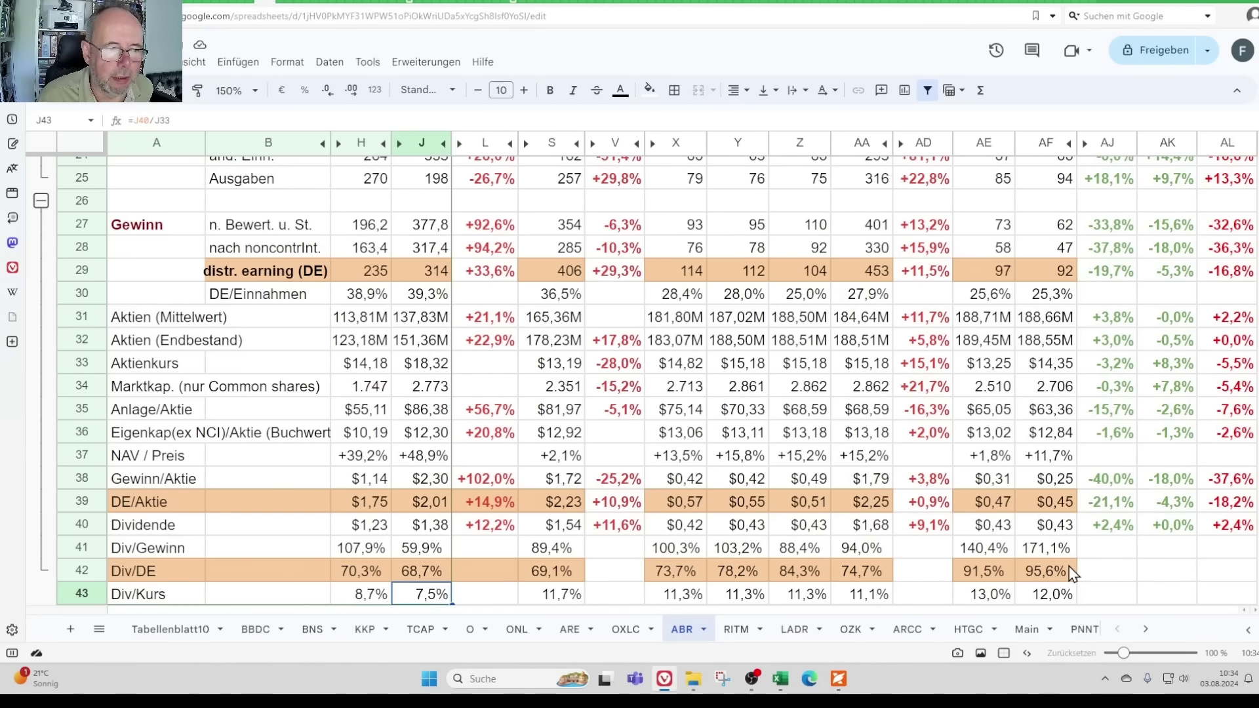
- Compare the NAV / Preis premium in row 37 between the annual columns H and J
key(Up)
key(Up)
key(Up)
key(Up)
key(Up)
key(Up)
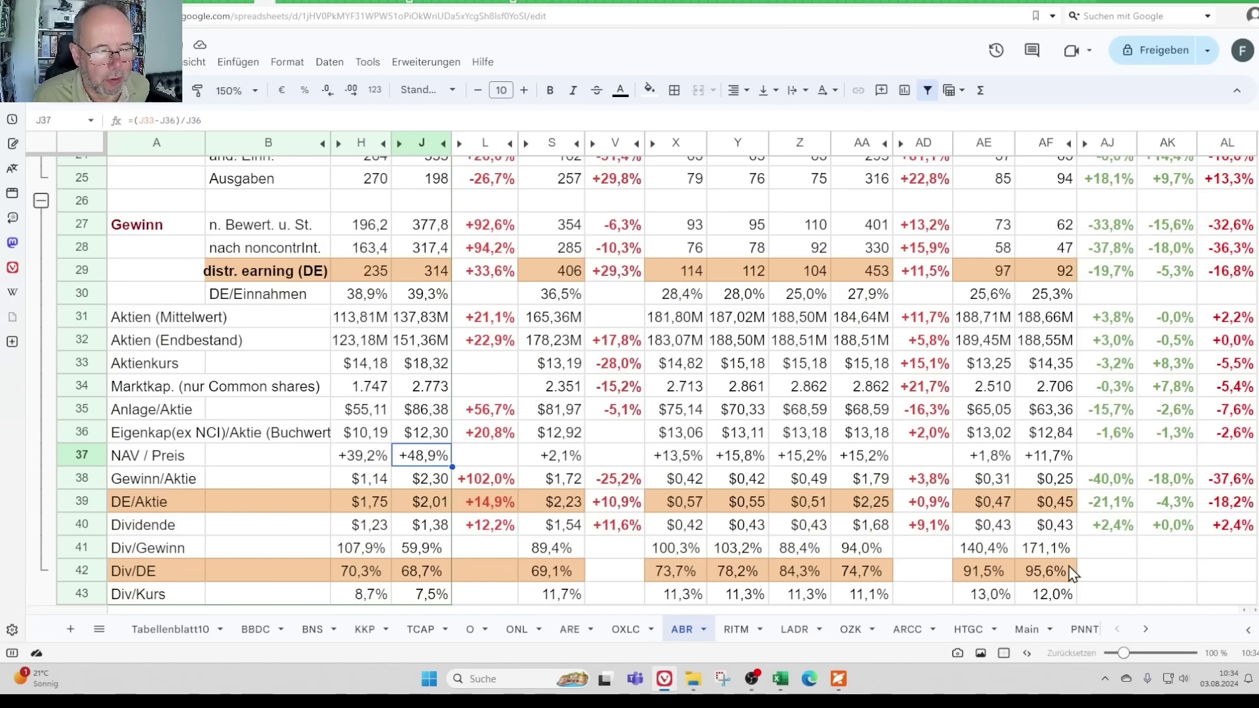
key(Left)
key(Right)
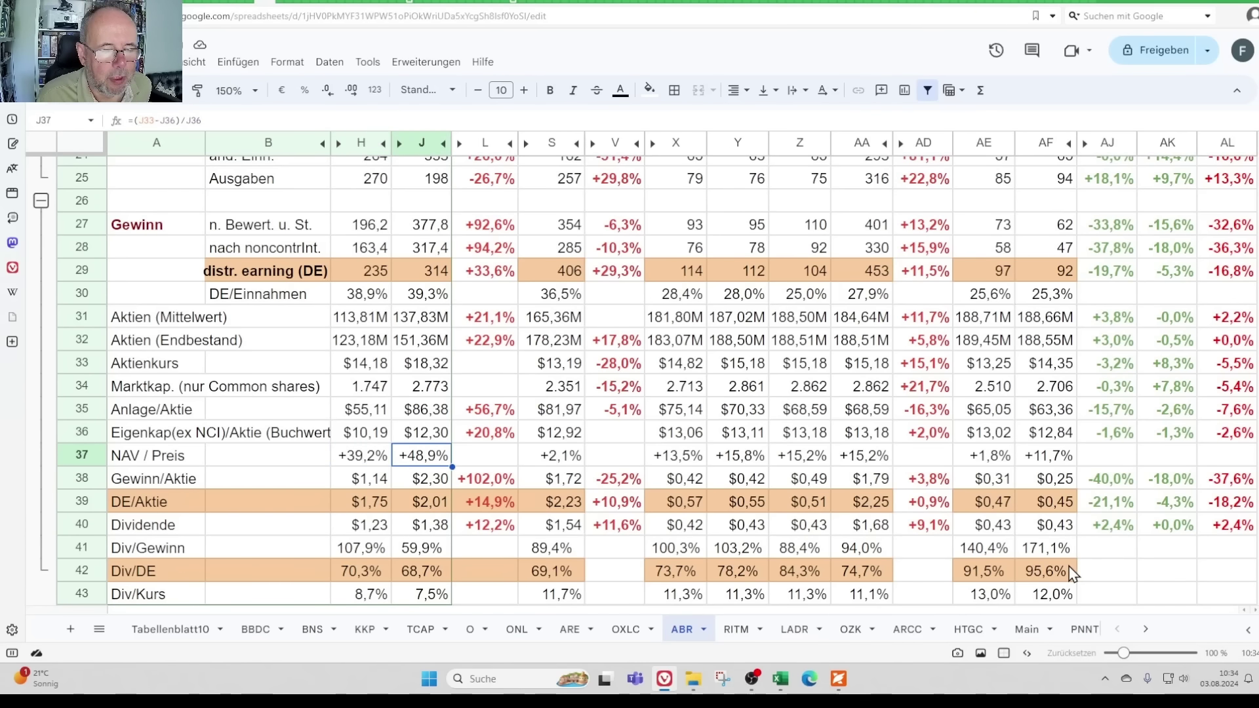
key(Left)
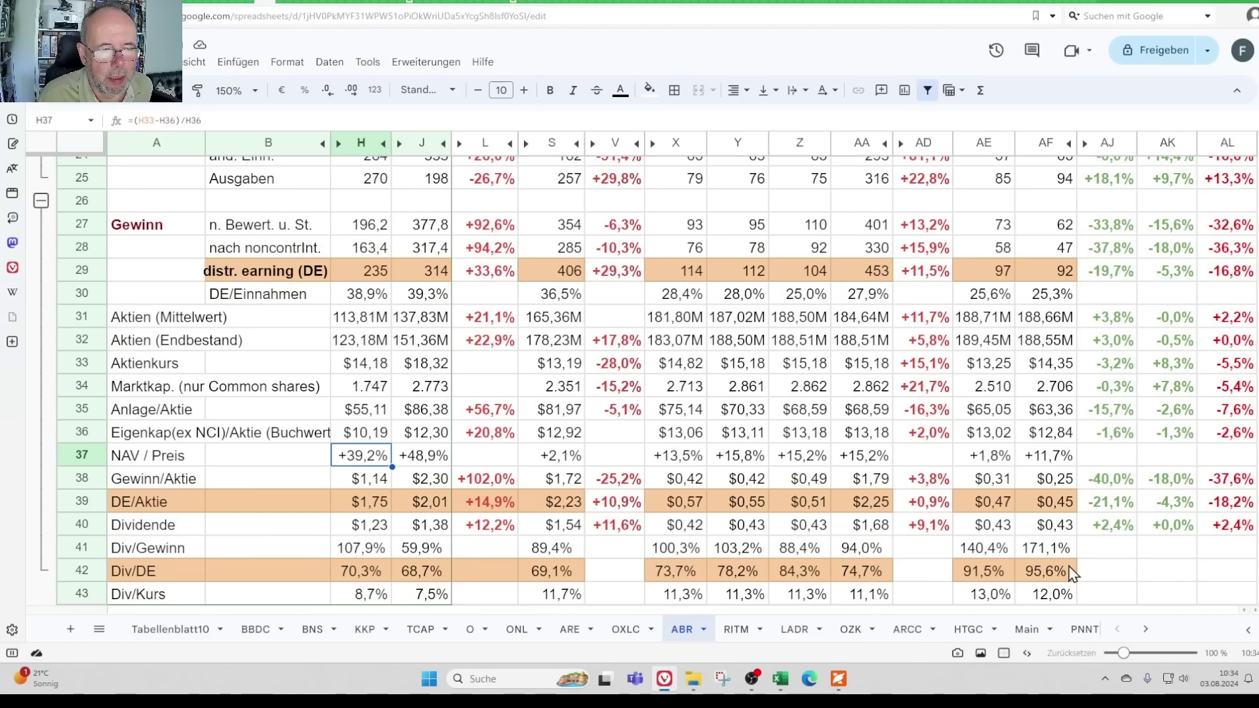
key(Right)
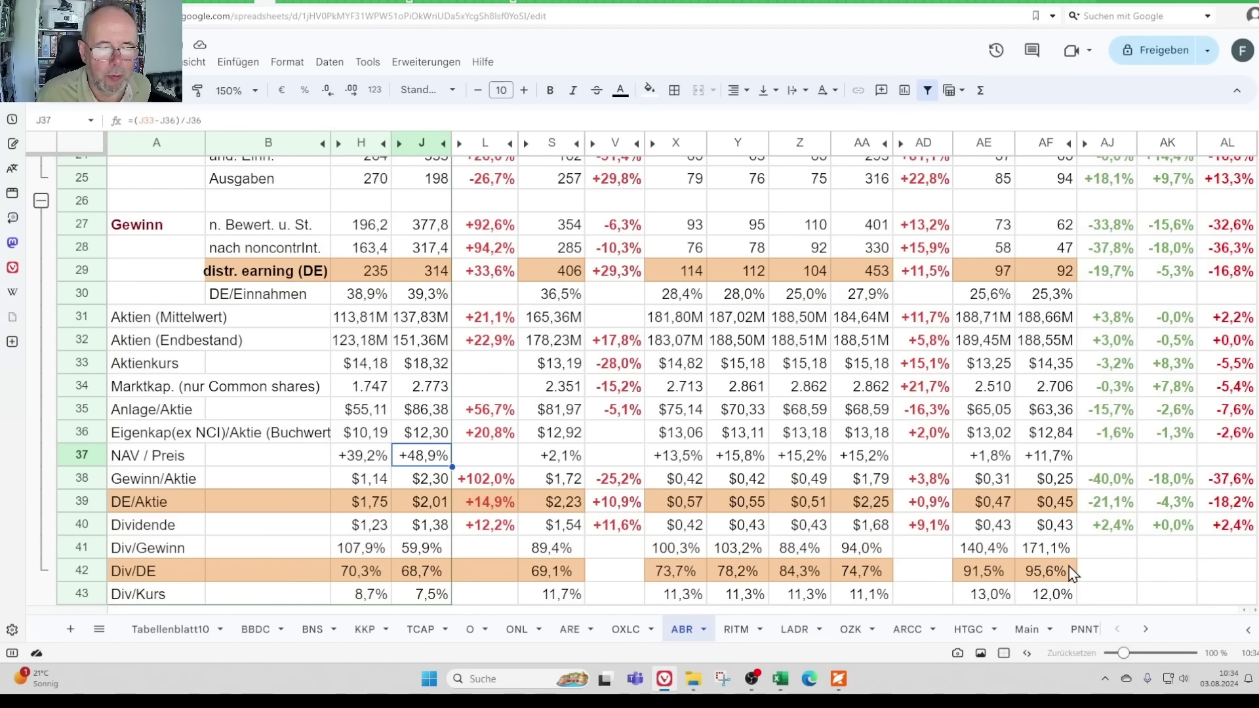
- Follow the NAV / Preis premium in row 37 from column J through column S to Q2 2023
key(Right)
key(Right)
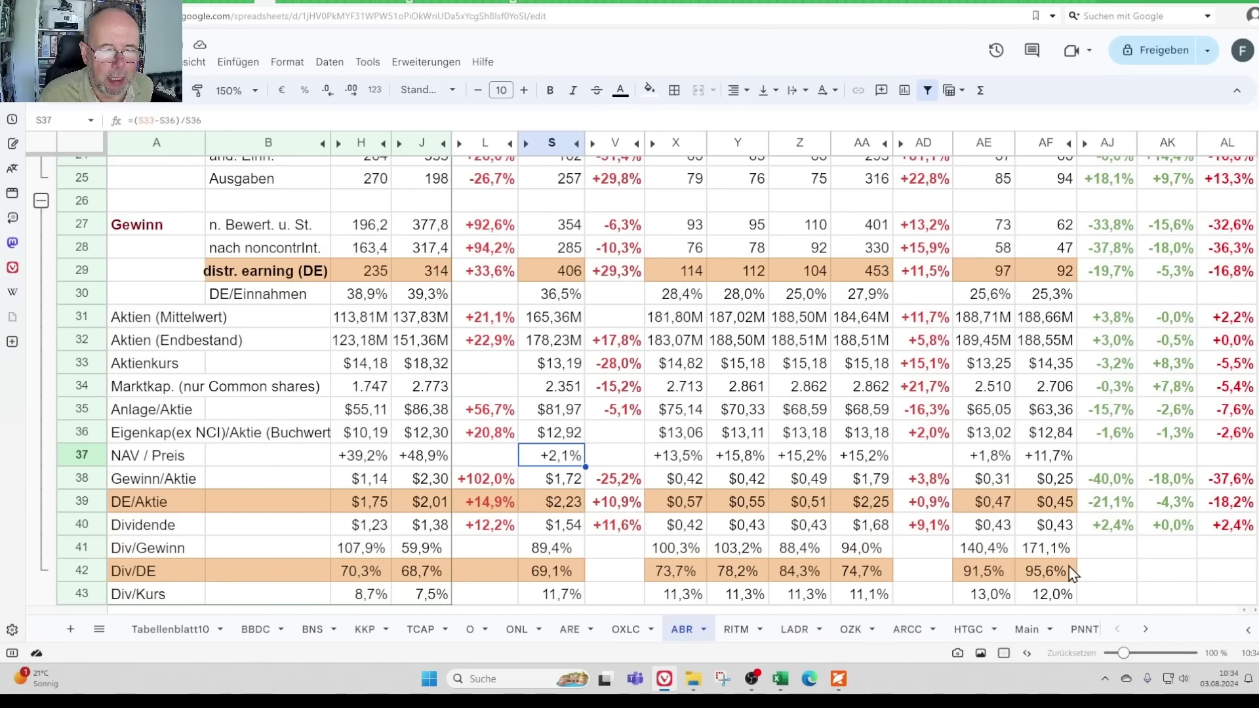
key(Right)
key(Right)
key(Right)
key(Right)
key(Left)
key(Left)
key(Left)
key(Left)
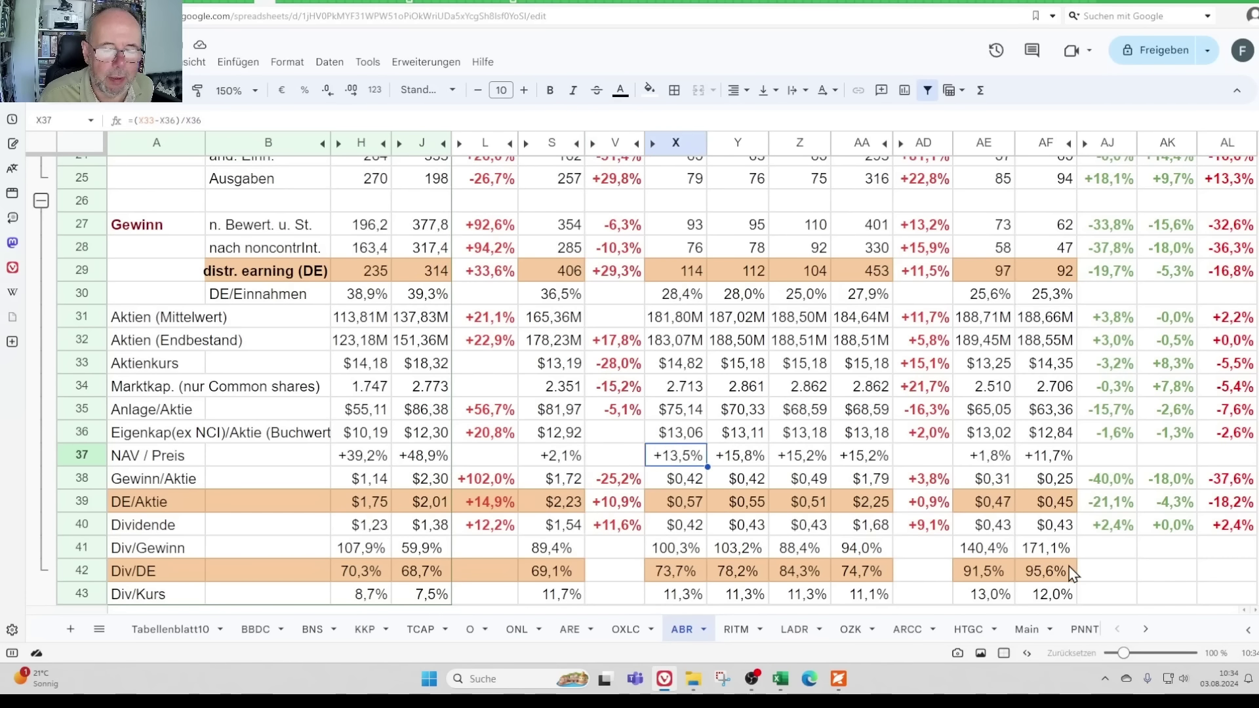
- Follow the NAV / Preis premium from Q2 2023 forward to Q2 2024 and check that quarter's book value per share in AF36
key(Right)
key(Right)
key(Right)
key(Right)
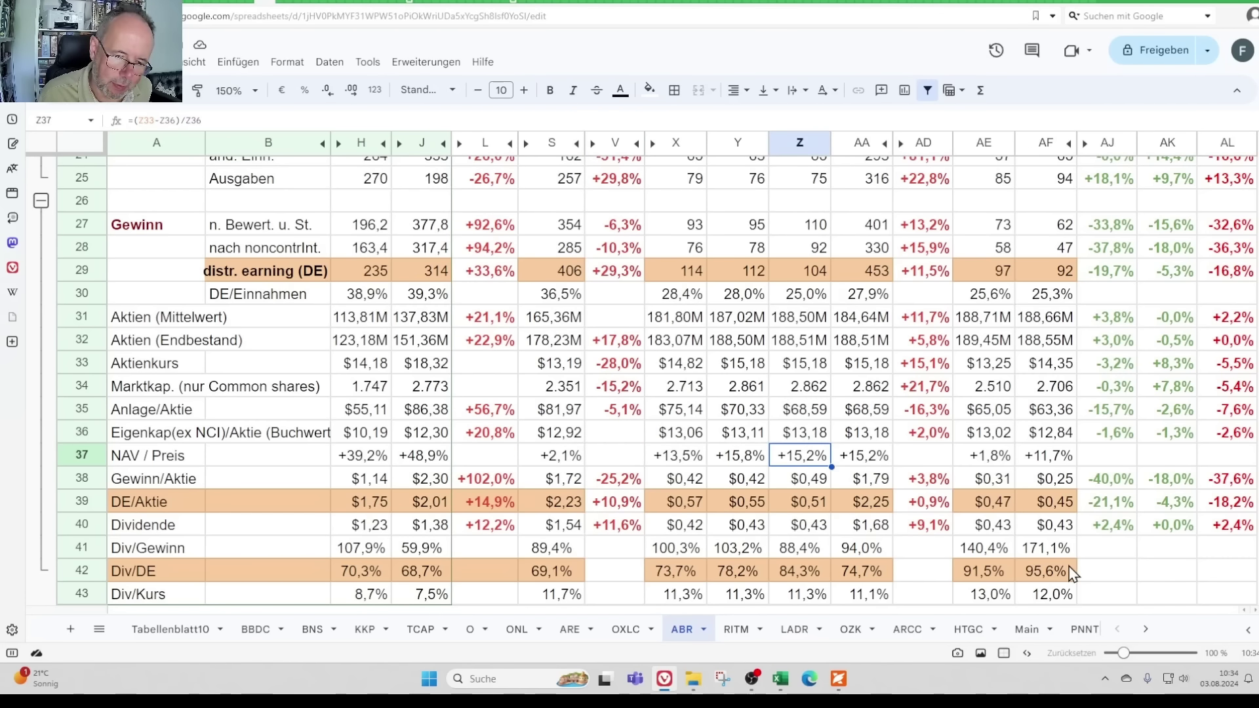
key(Left)
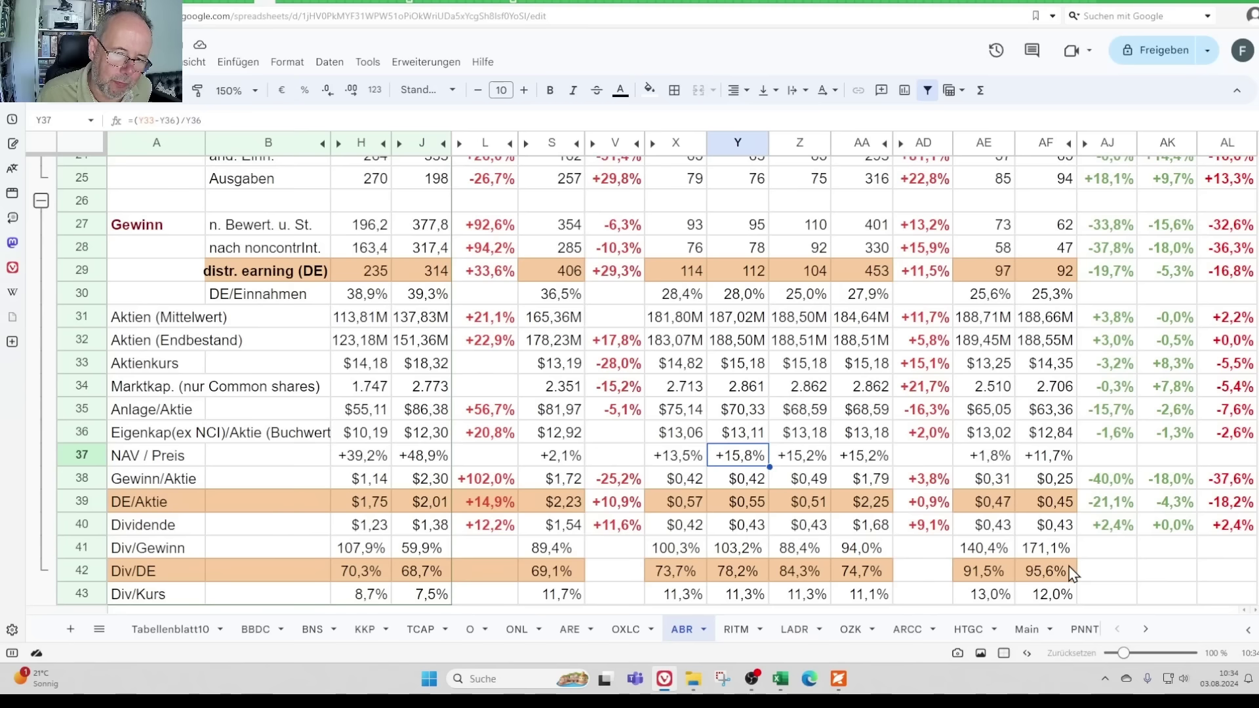
key(Right)
key(Right)
key(Right)
key(Right)
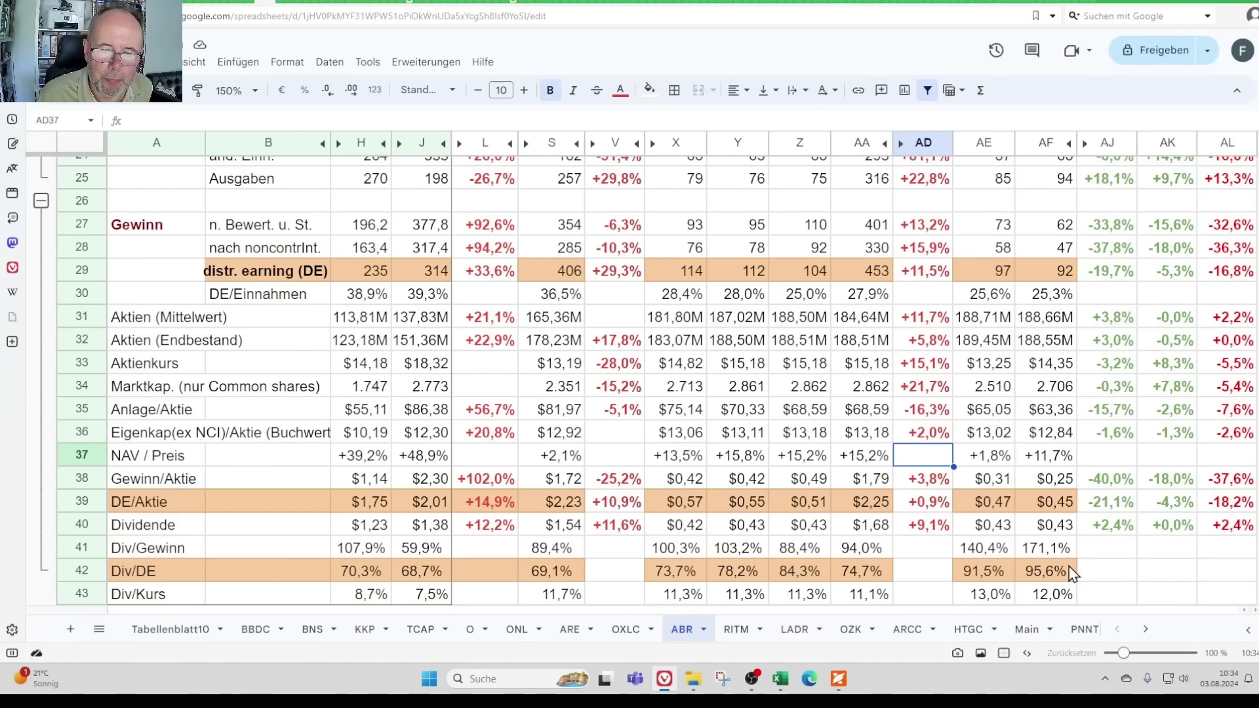
key(Right)
key(Left)
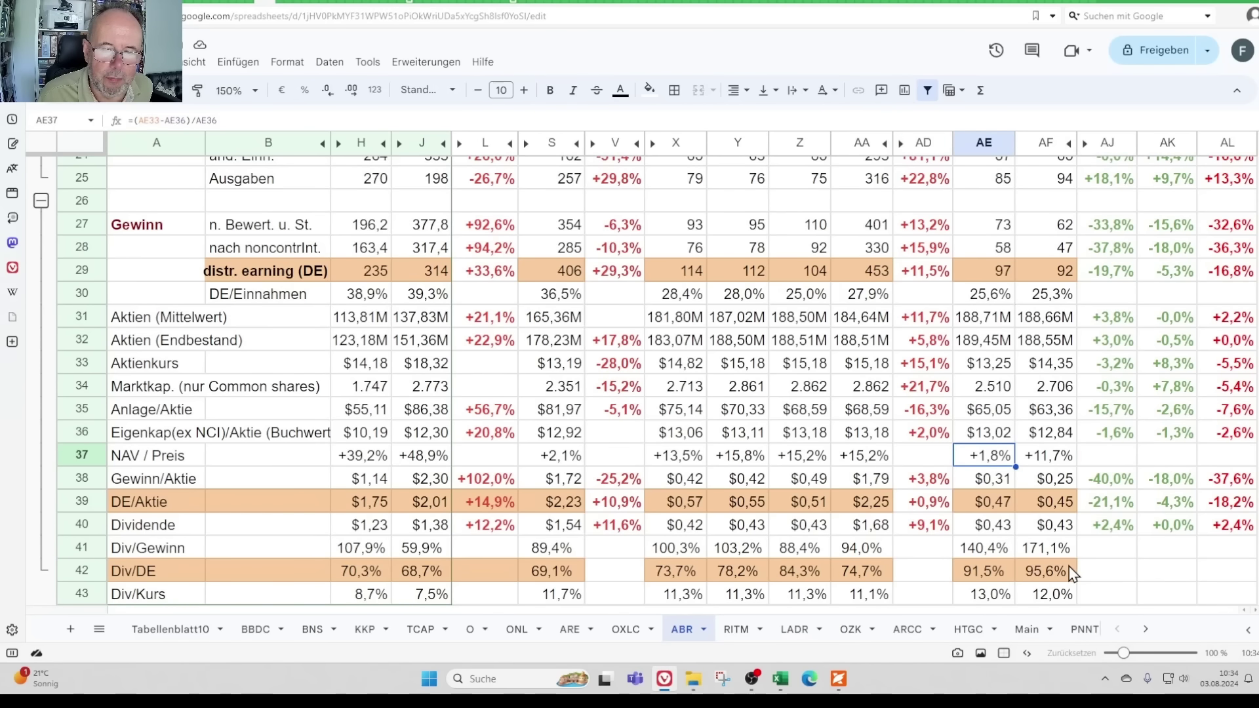
key(Right)
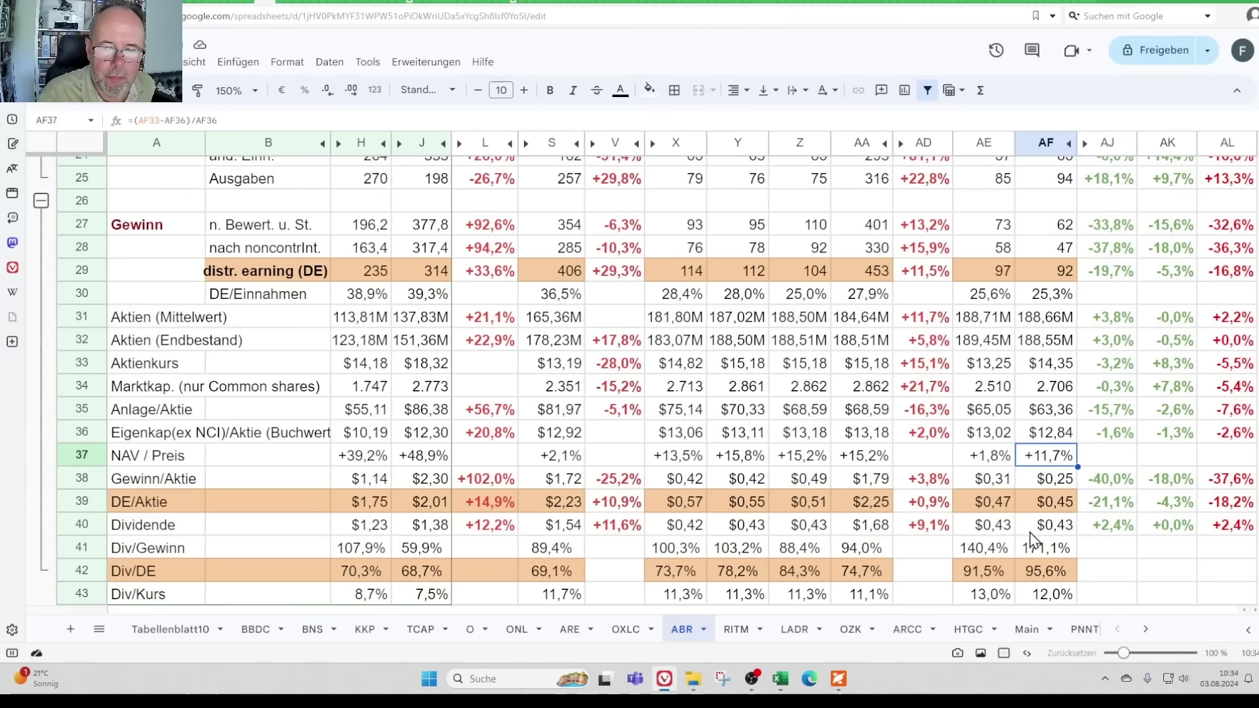
click(1038, 434)
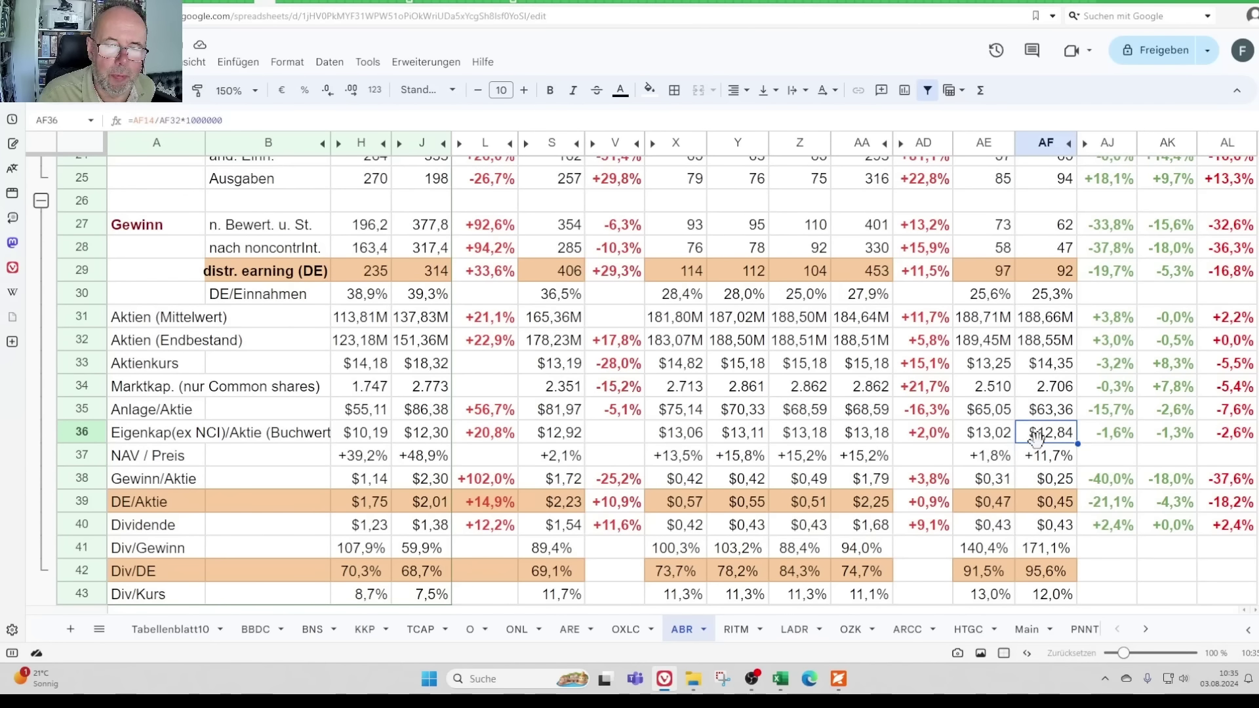
- Check the Q2 2024 dividend yield in AF43 and the Q1 2024 equity ratio in AE16
click(1045, 593)
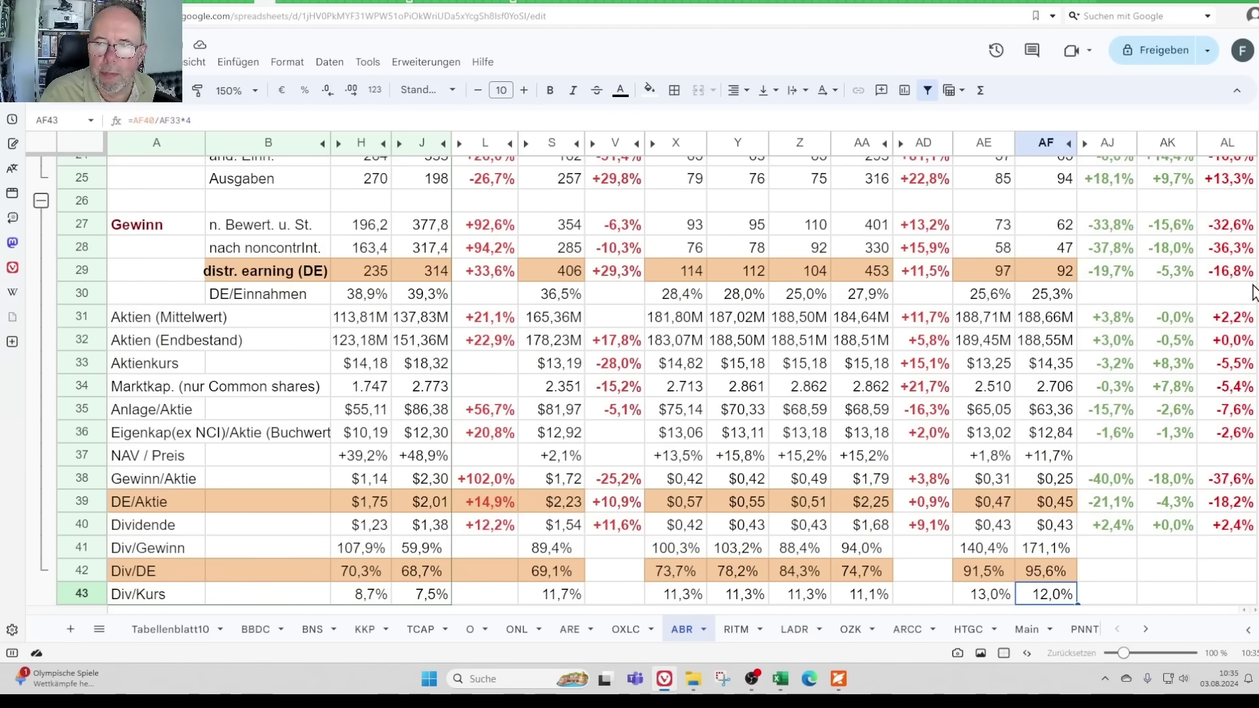
scroll(1253, 293, up, 8)
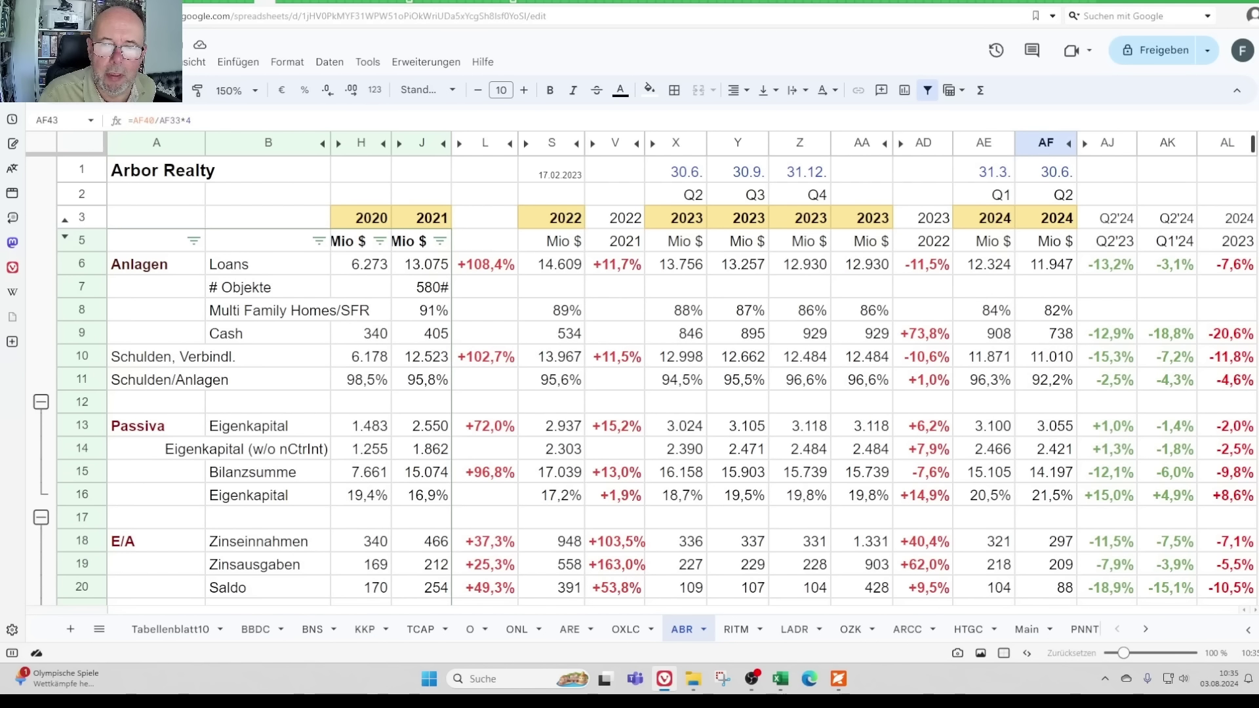
click(1010, 503)
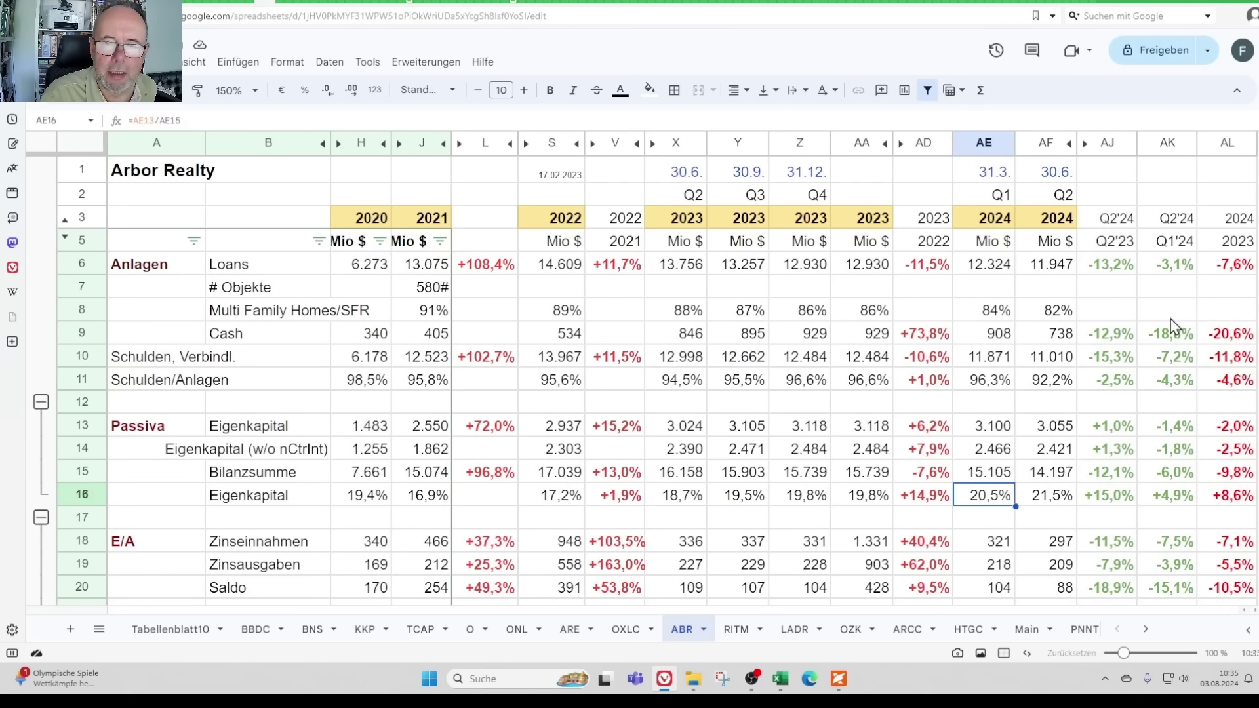
scroll(642, 381, down, 3)
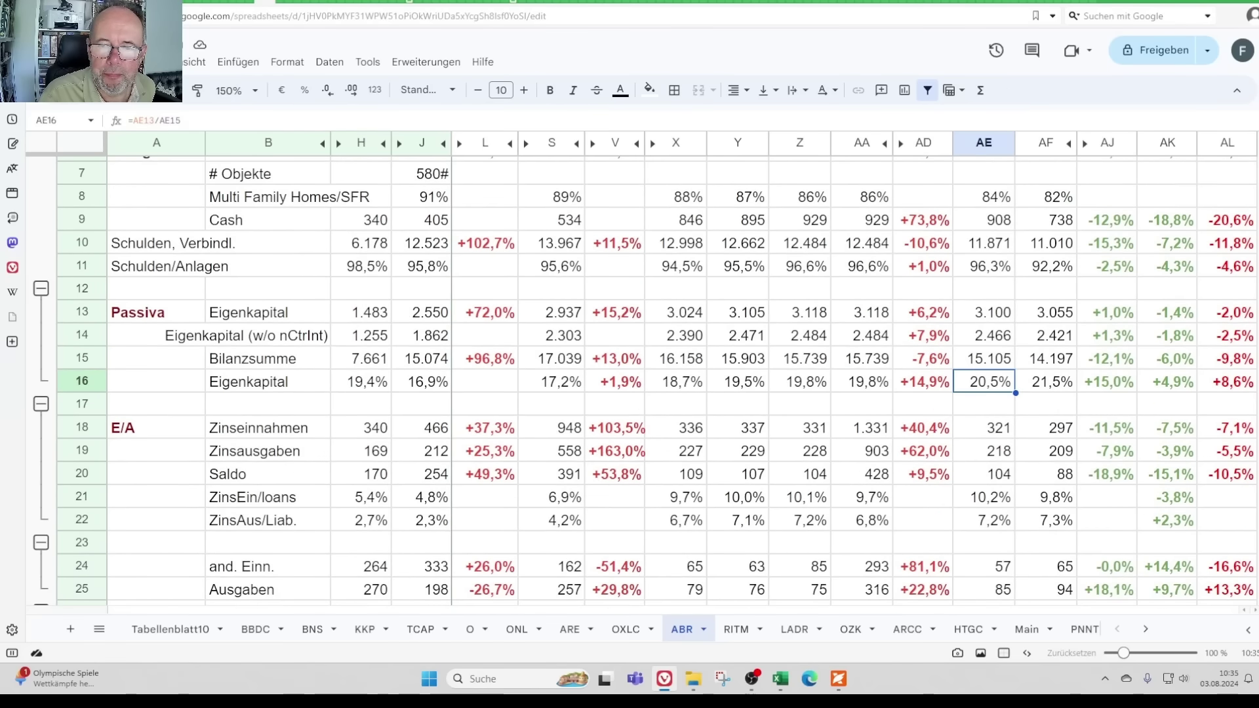
- Switch to Arbor Realty's 8-K filing of August 2, 2024 and find the Company Highlights of the second-quarter results
click(284, 3)
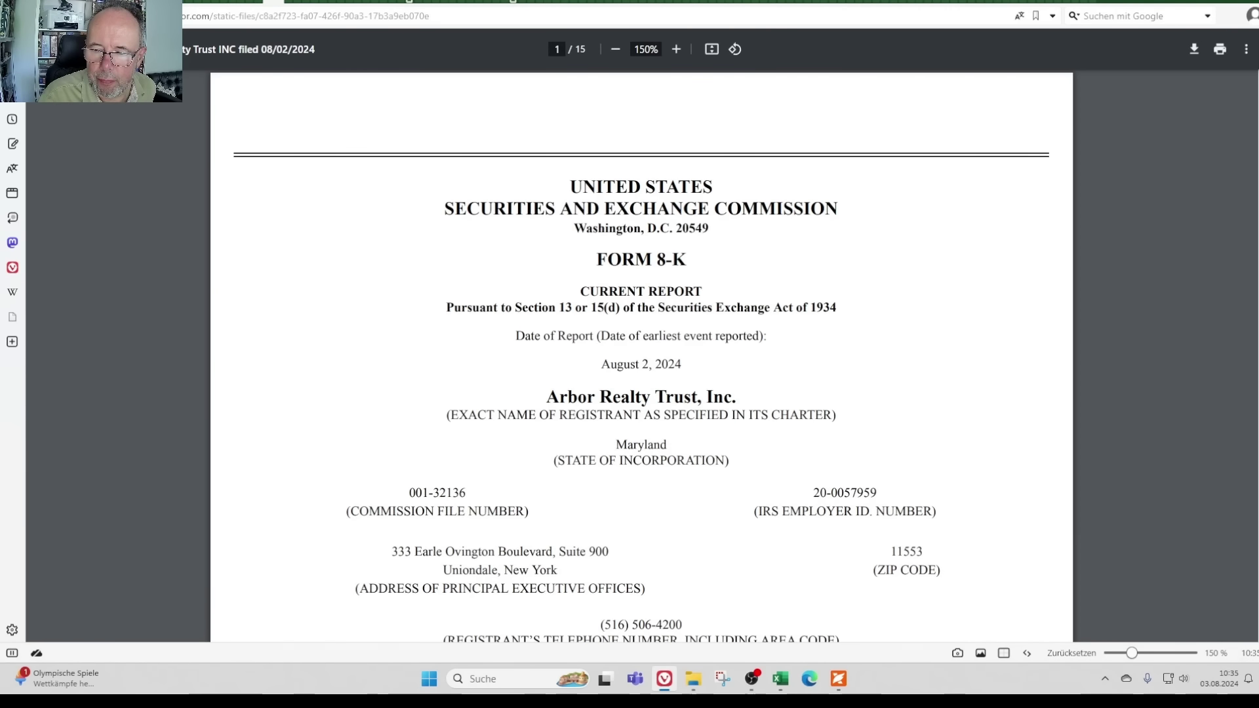
scroll(1256, 625, down, 12)
scroll(642, 354, down, 15)
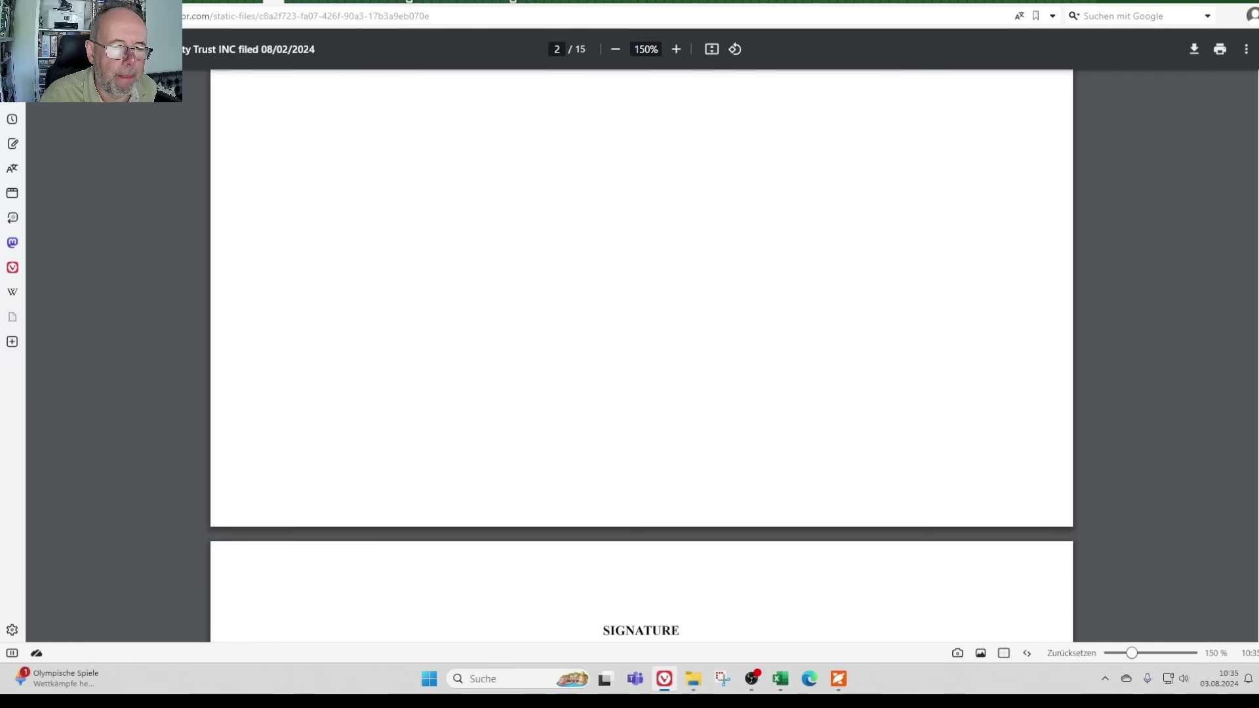
scroll(642, 355, down, 10)
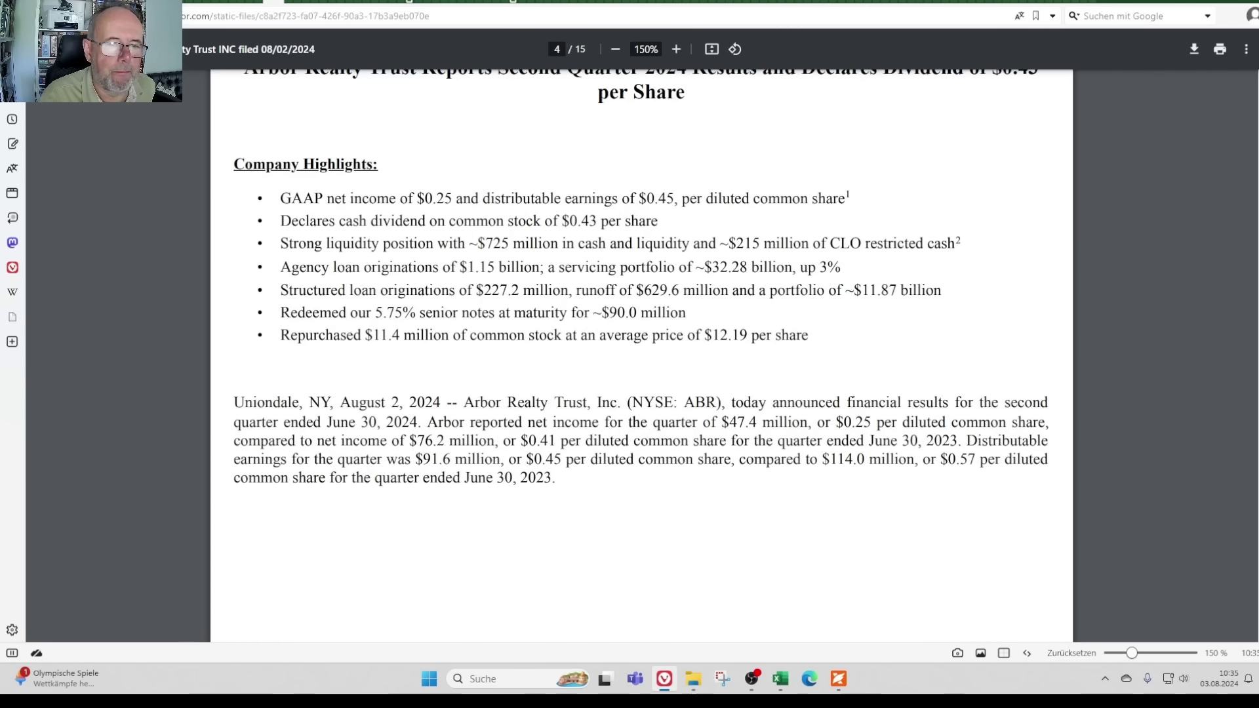